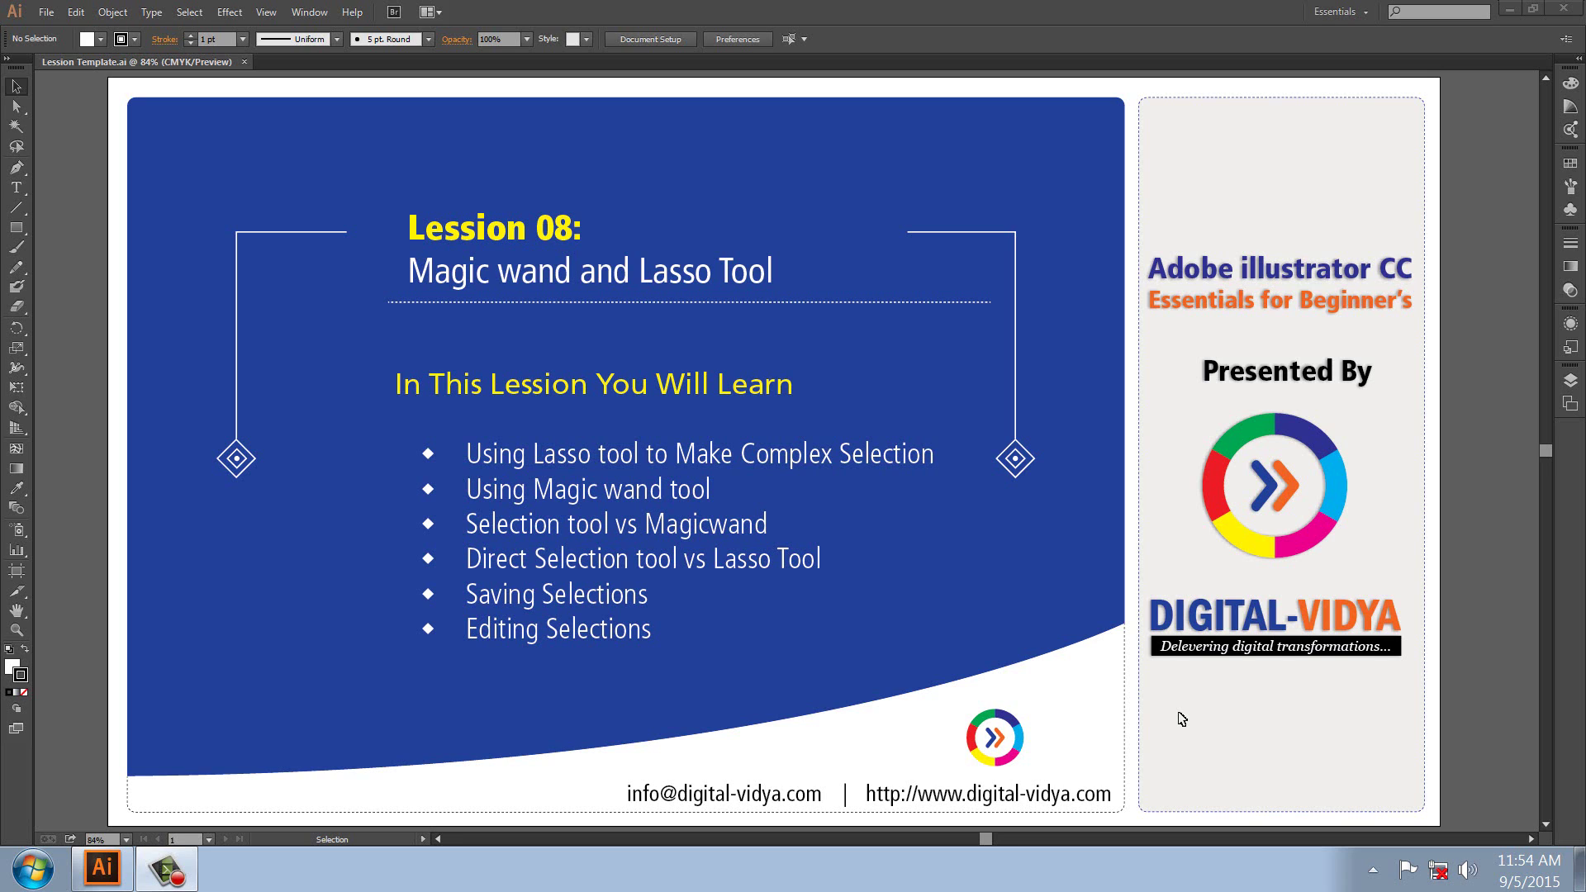
Open Magic AI.ai from the illustrator folder on Personal (E:)
key(y)
click(48, 12)
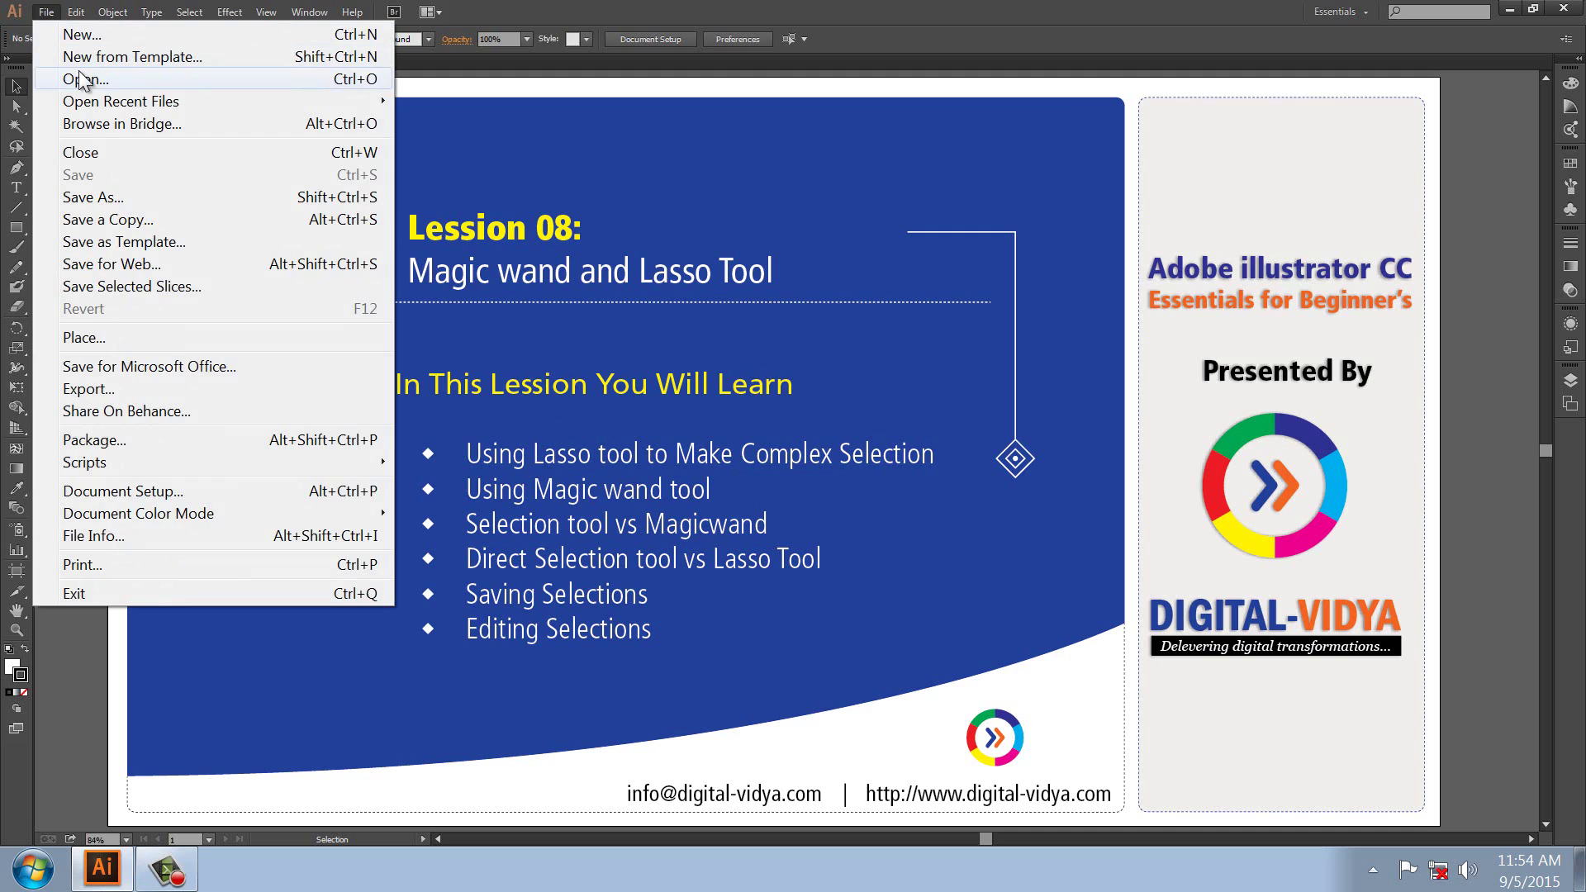
click(80, 78)
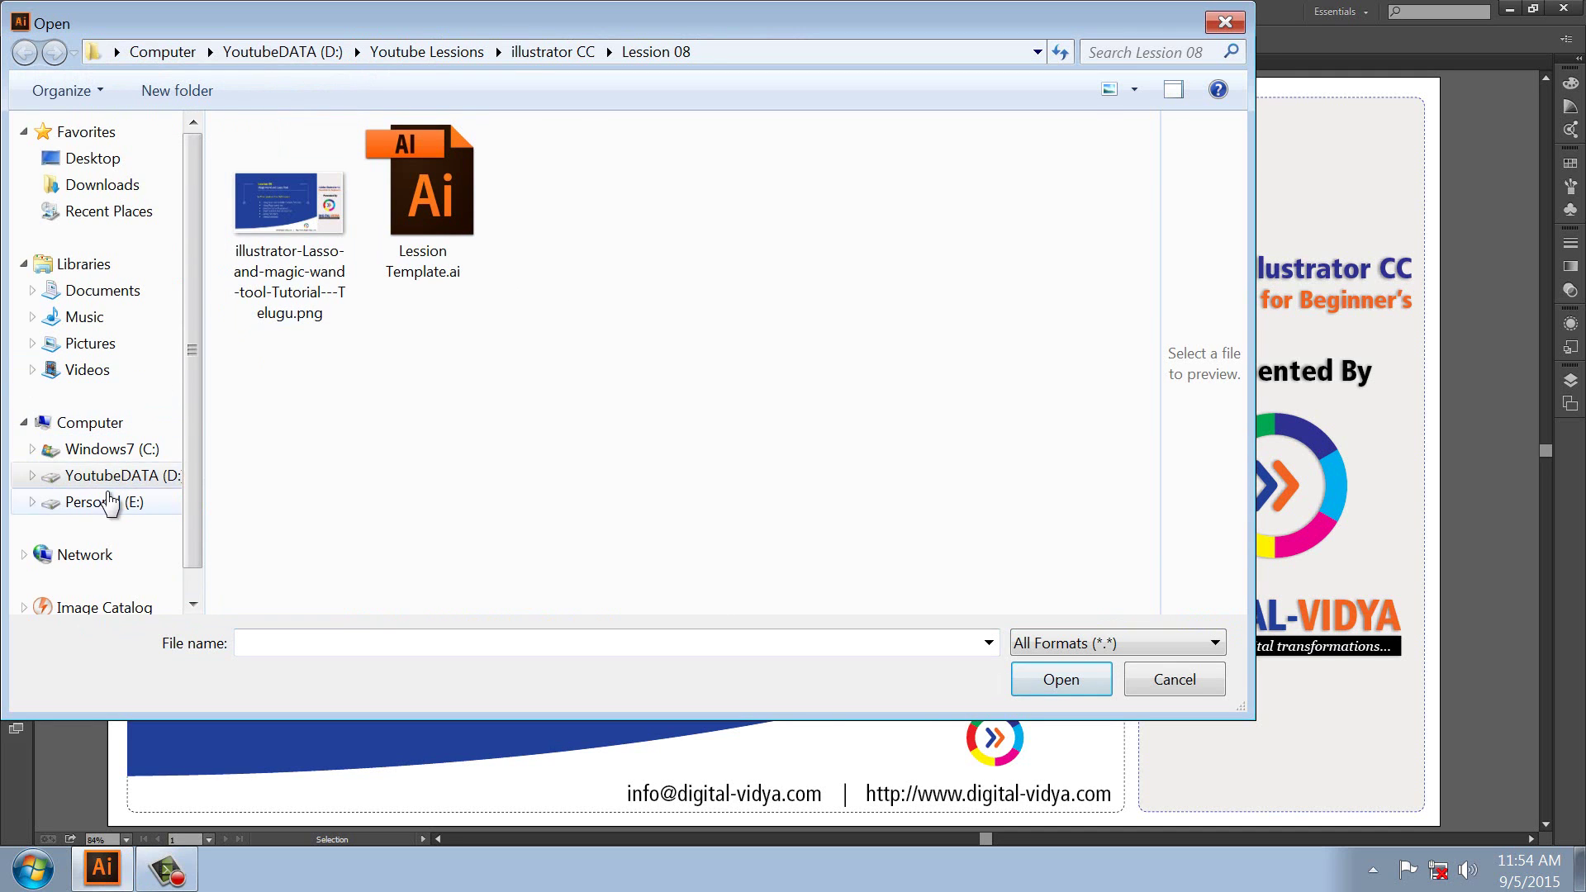
click(110, 501)
key(i)
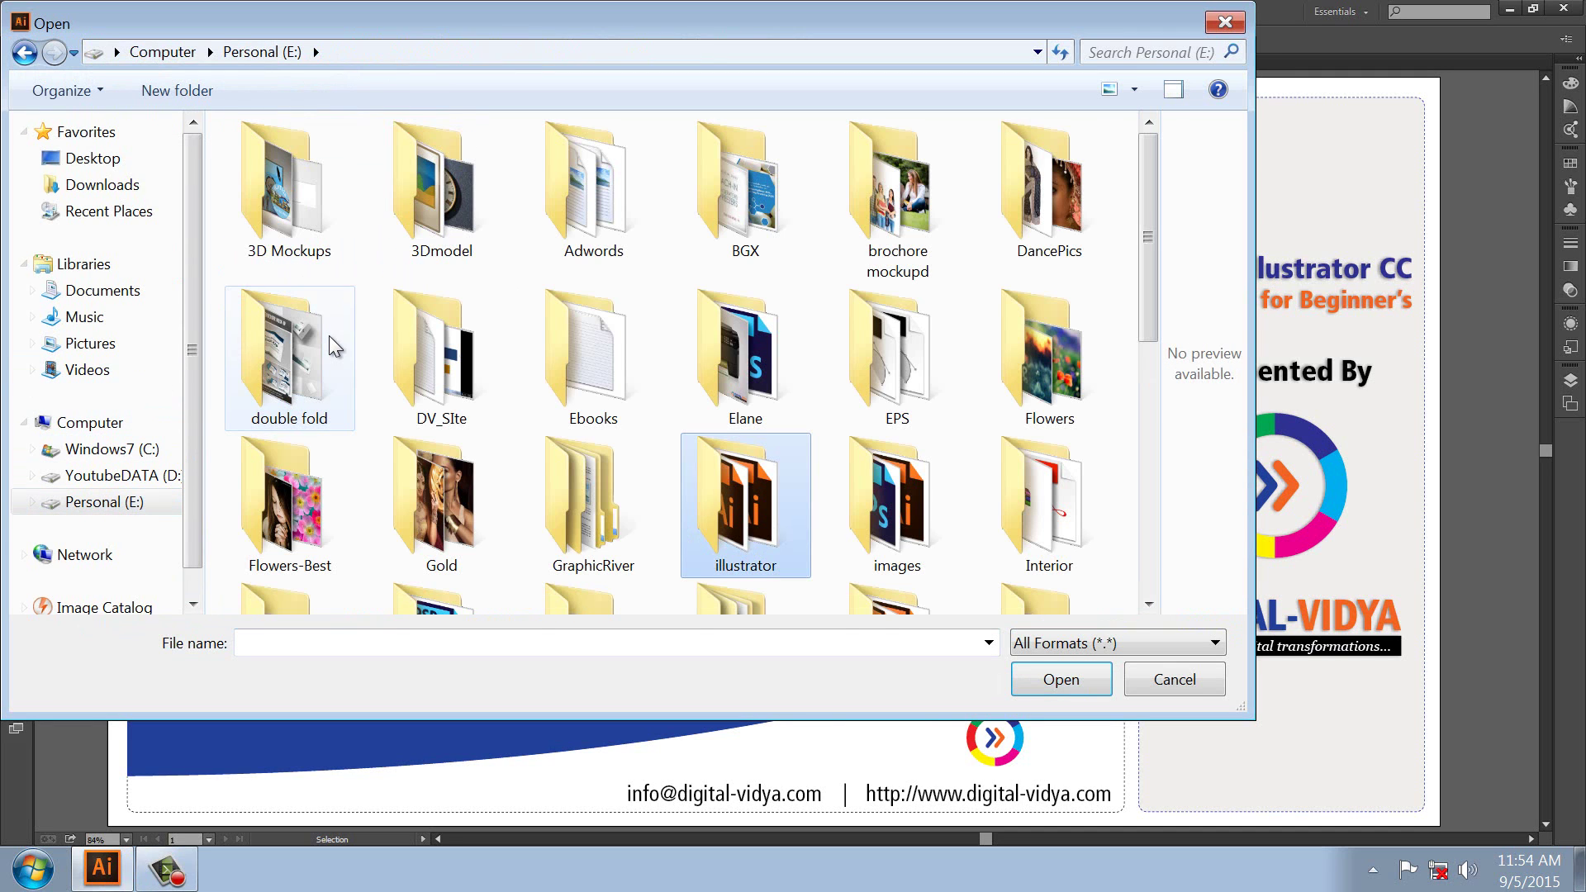
double_click(692, 472)
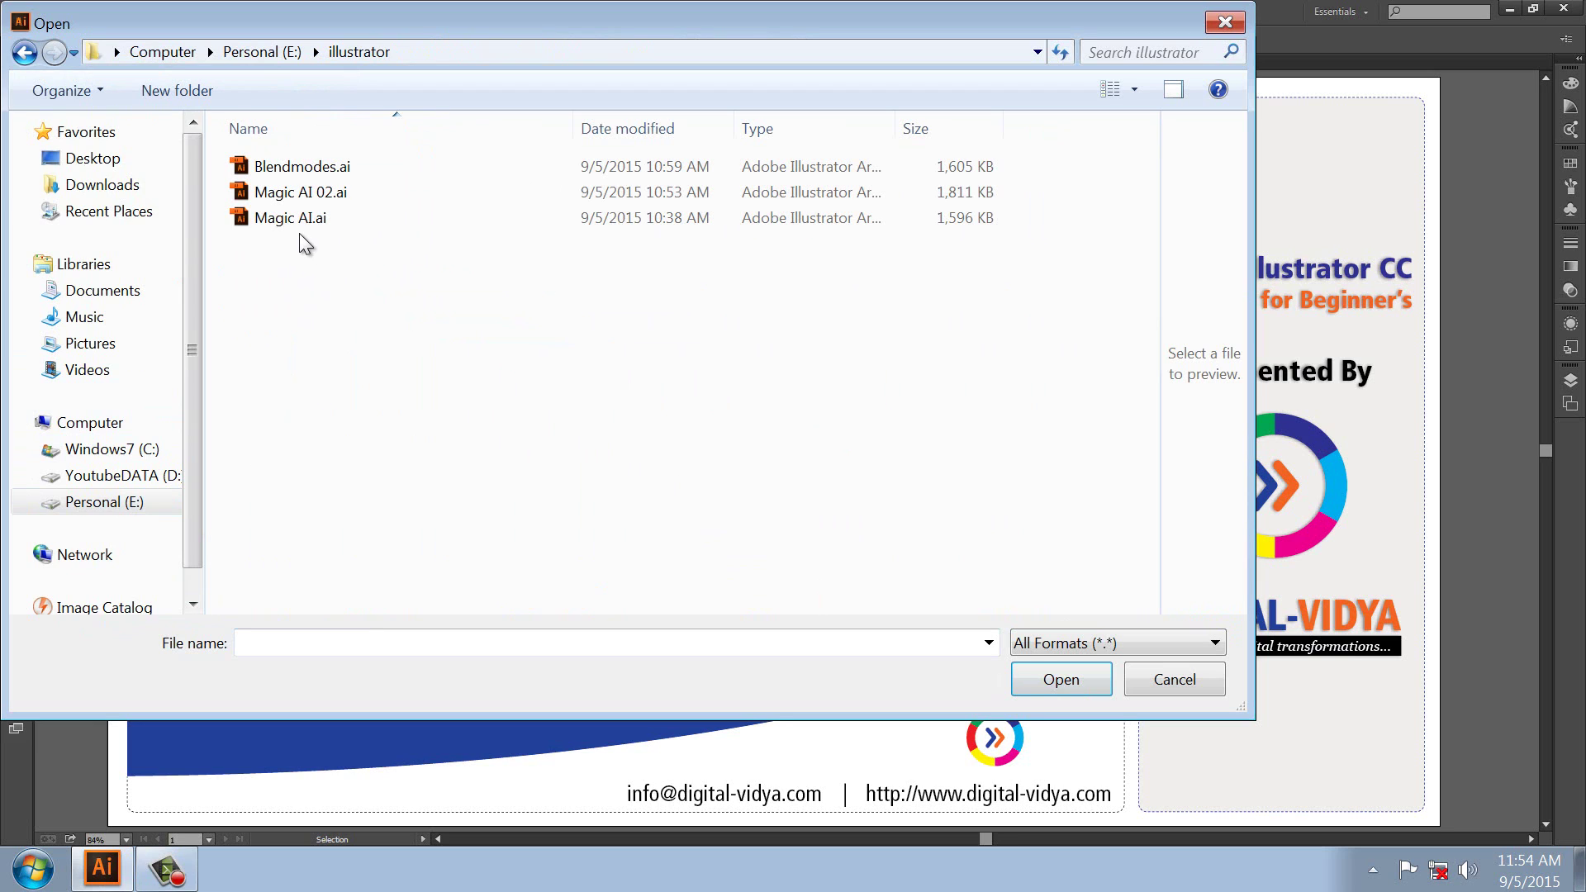
double_click(290, 220)
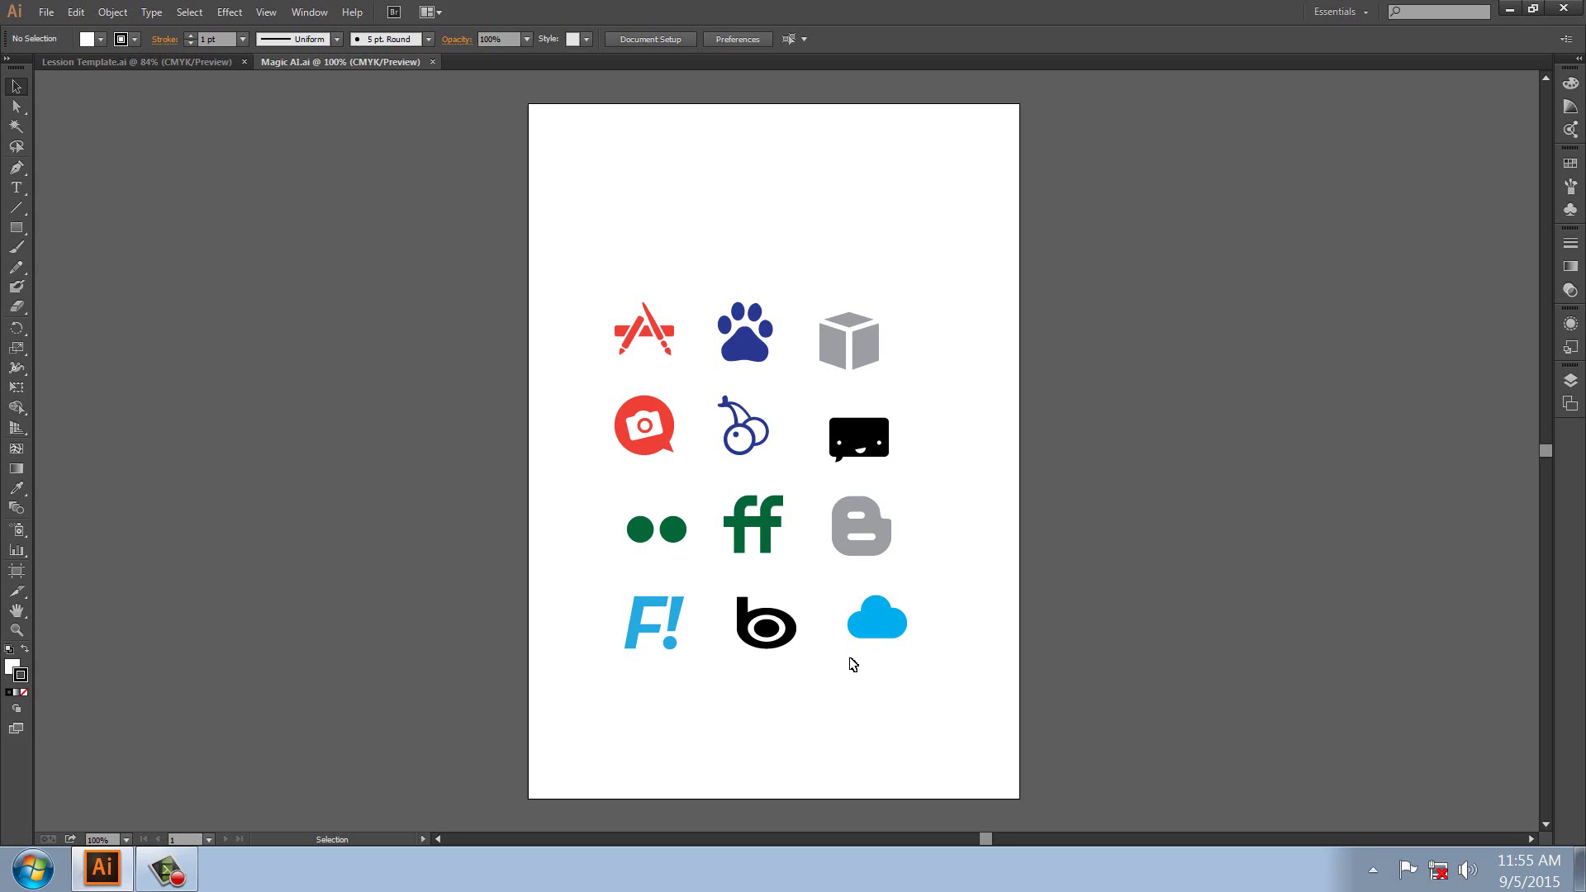
Magic Wand-select the red icons, then review the Fill Color tolerance 20 options and close them
click(16, 129)
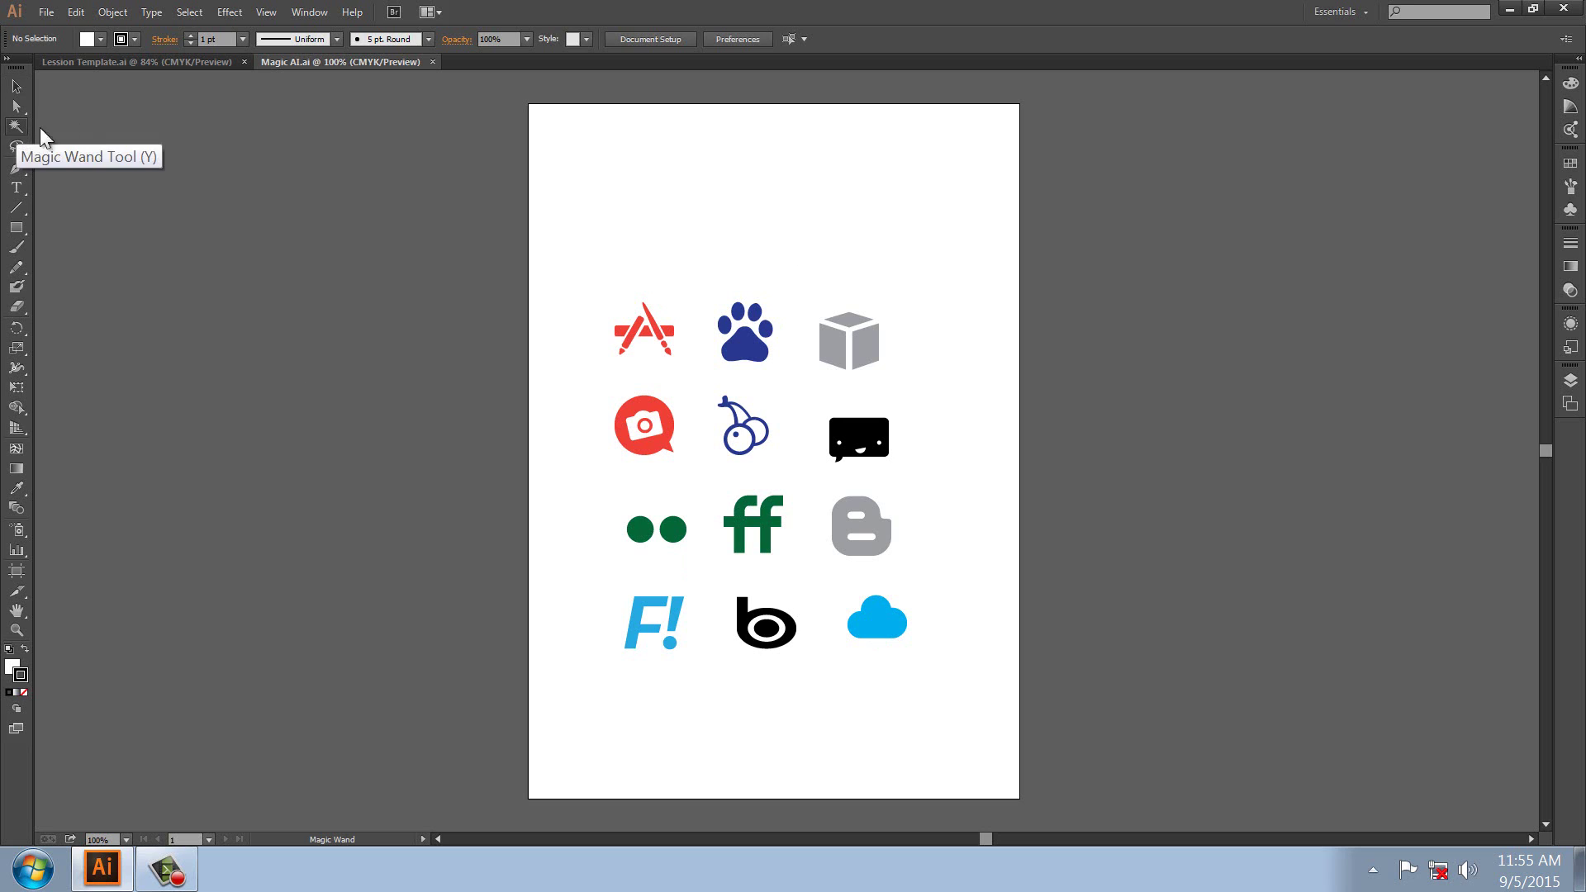
click(632, 340)
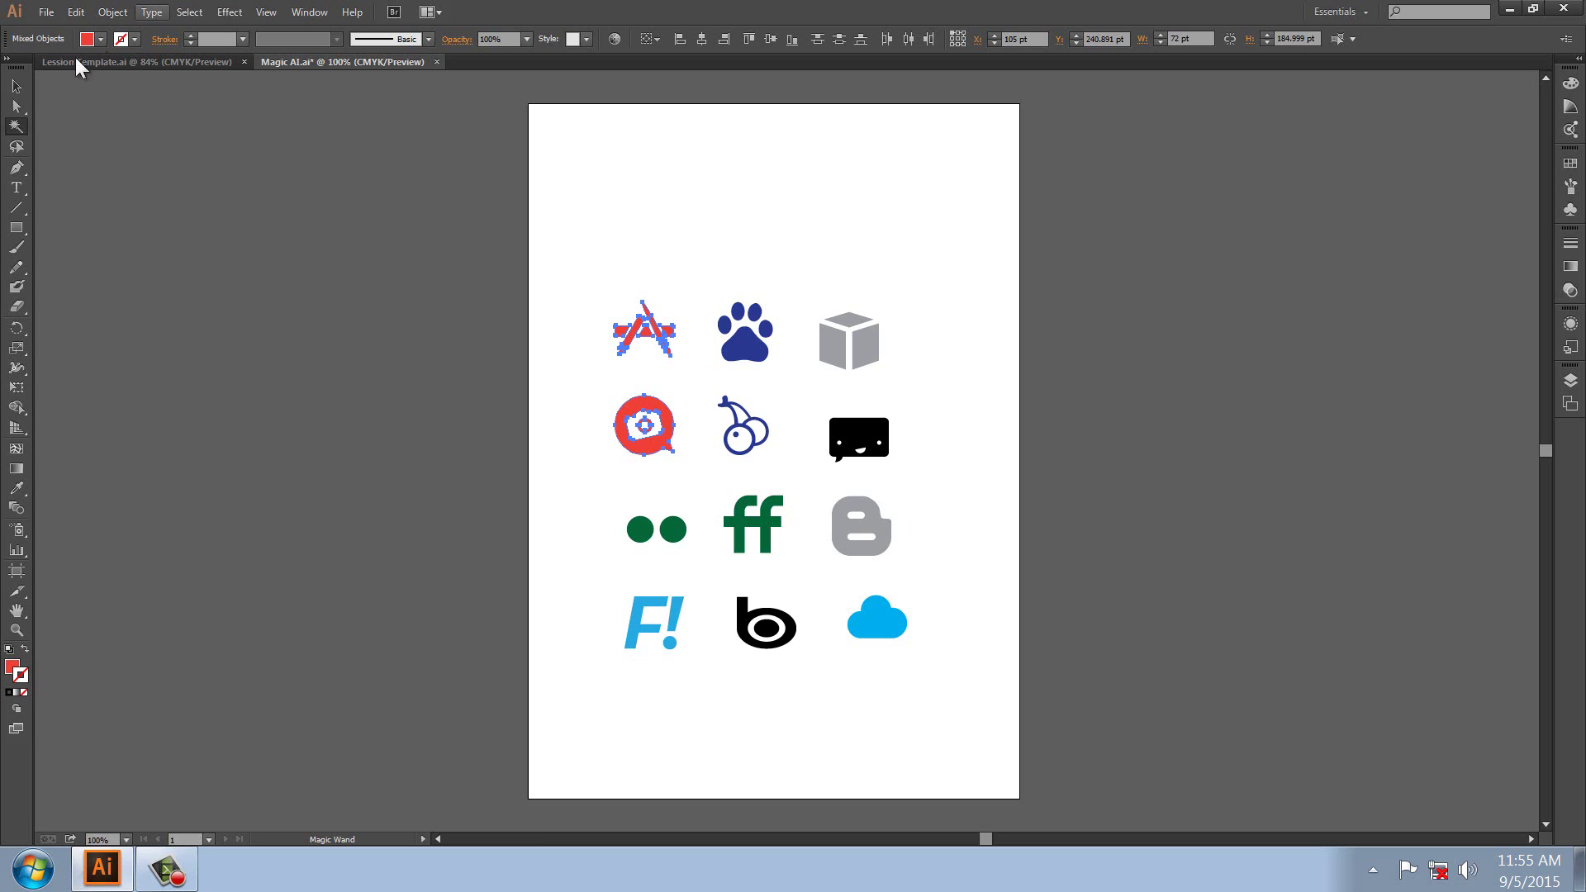
double_click(16, 127)
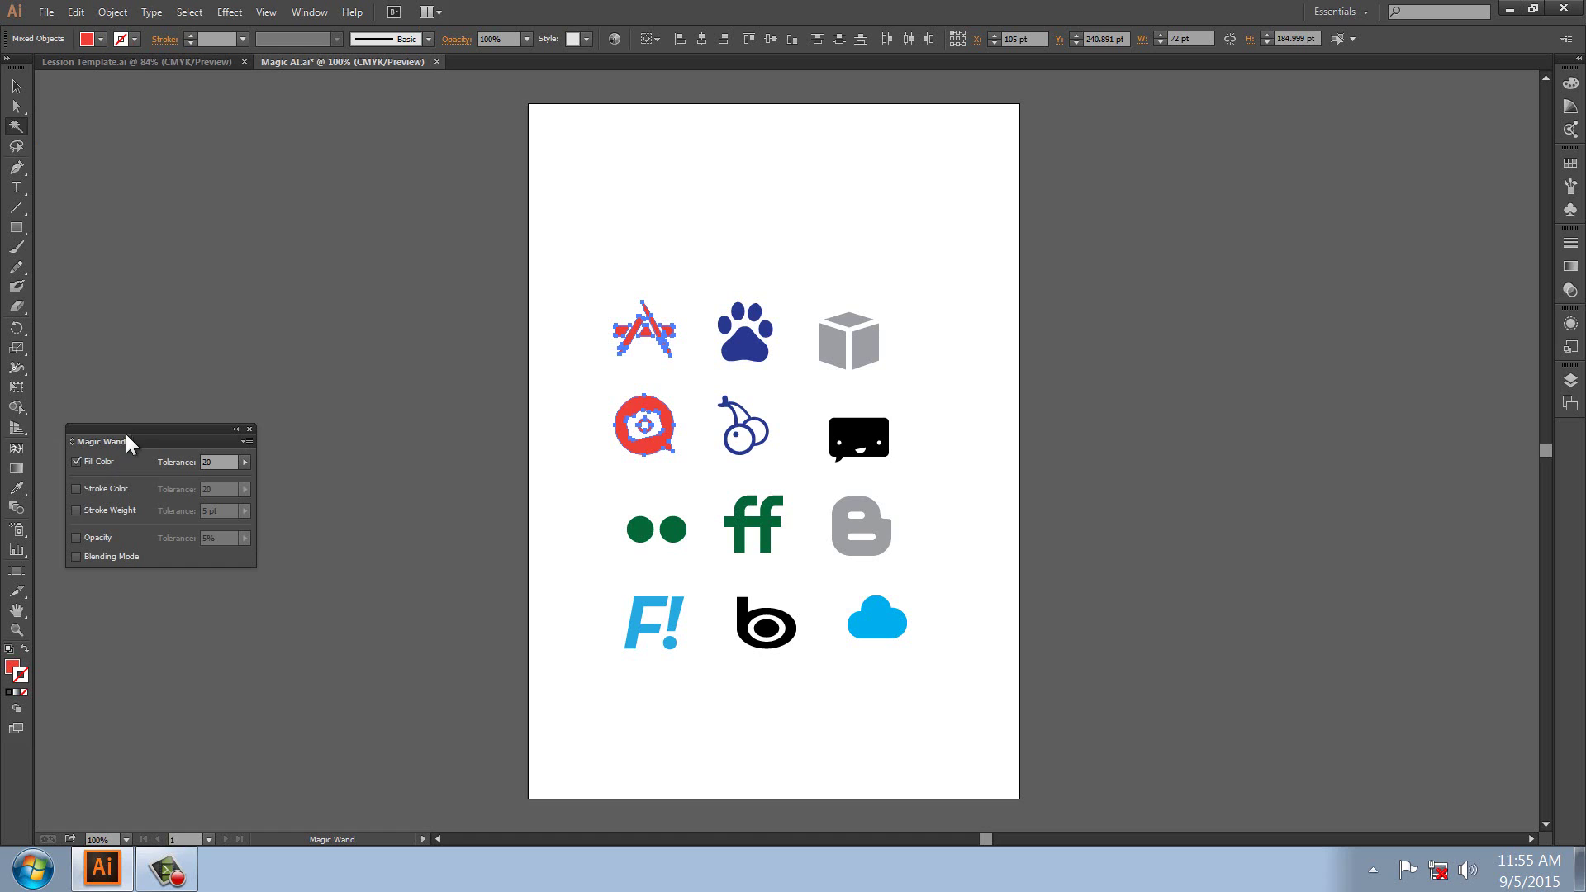
drag(128, 430, 692, 142)
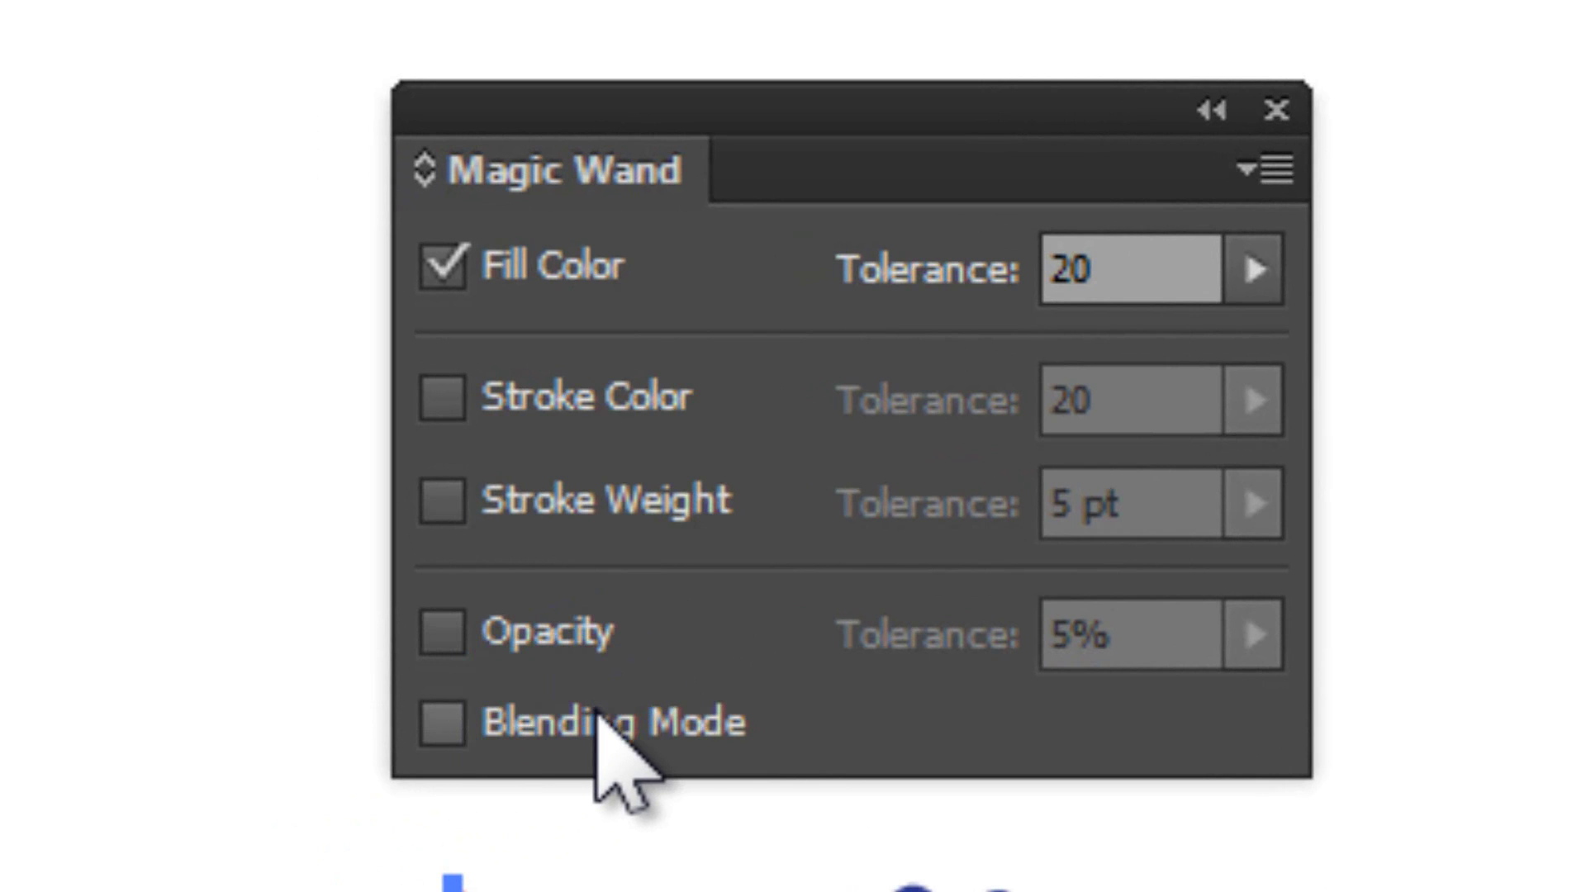
click(1276, 110)
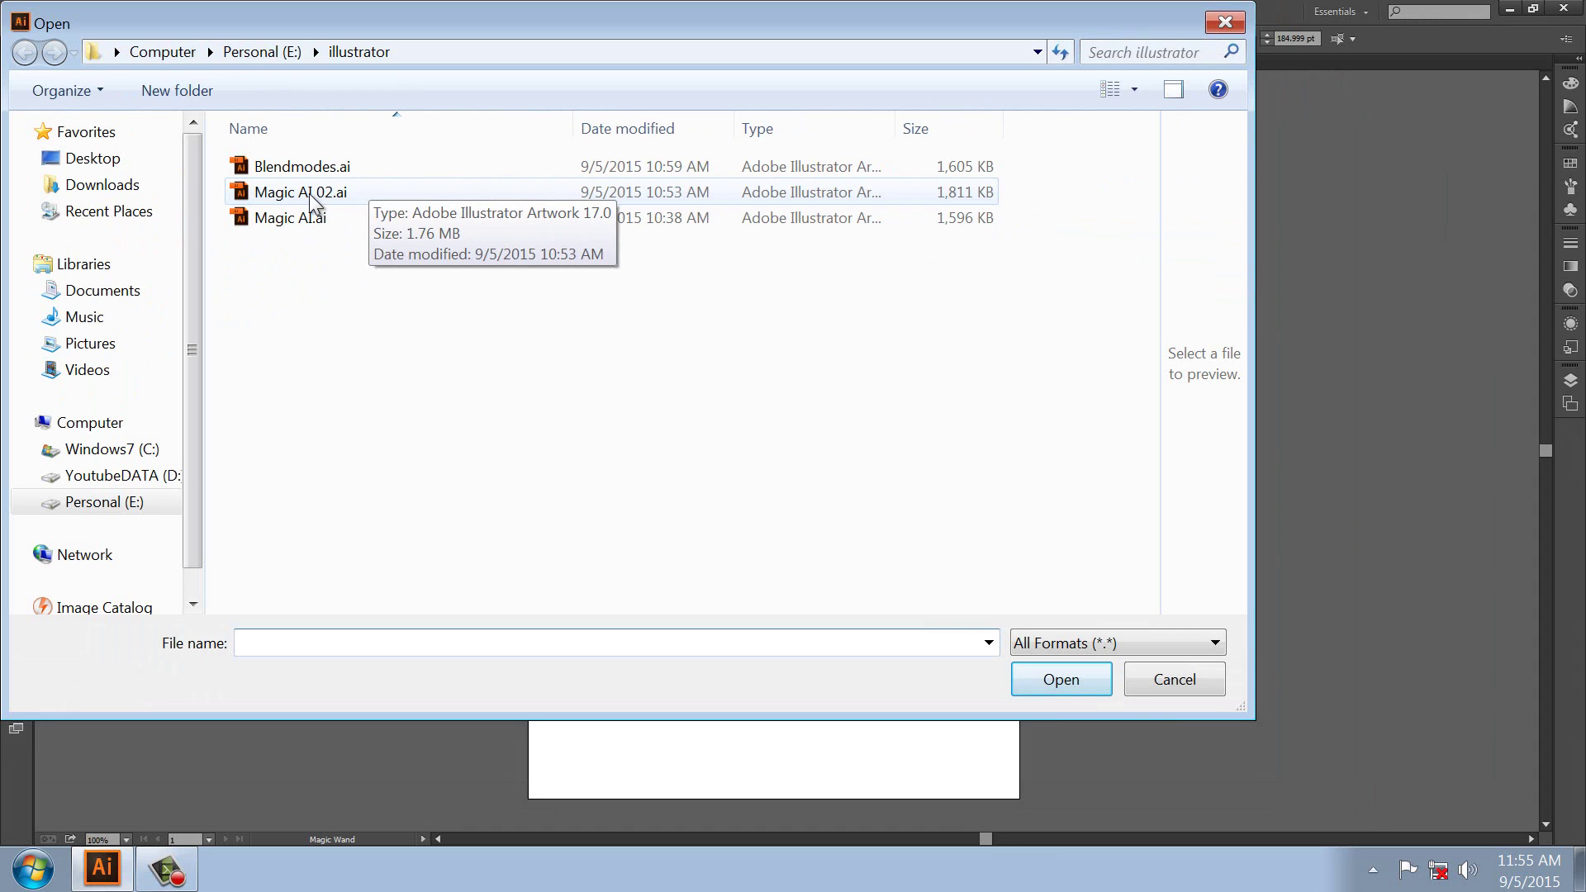
Open Magic AI 02.ai and Magic Wand-select the brown-patterned, blue and camera icons in turn
double_click(305, 195)
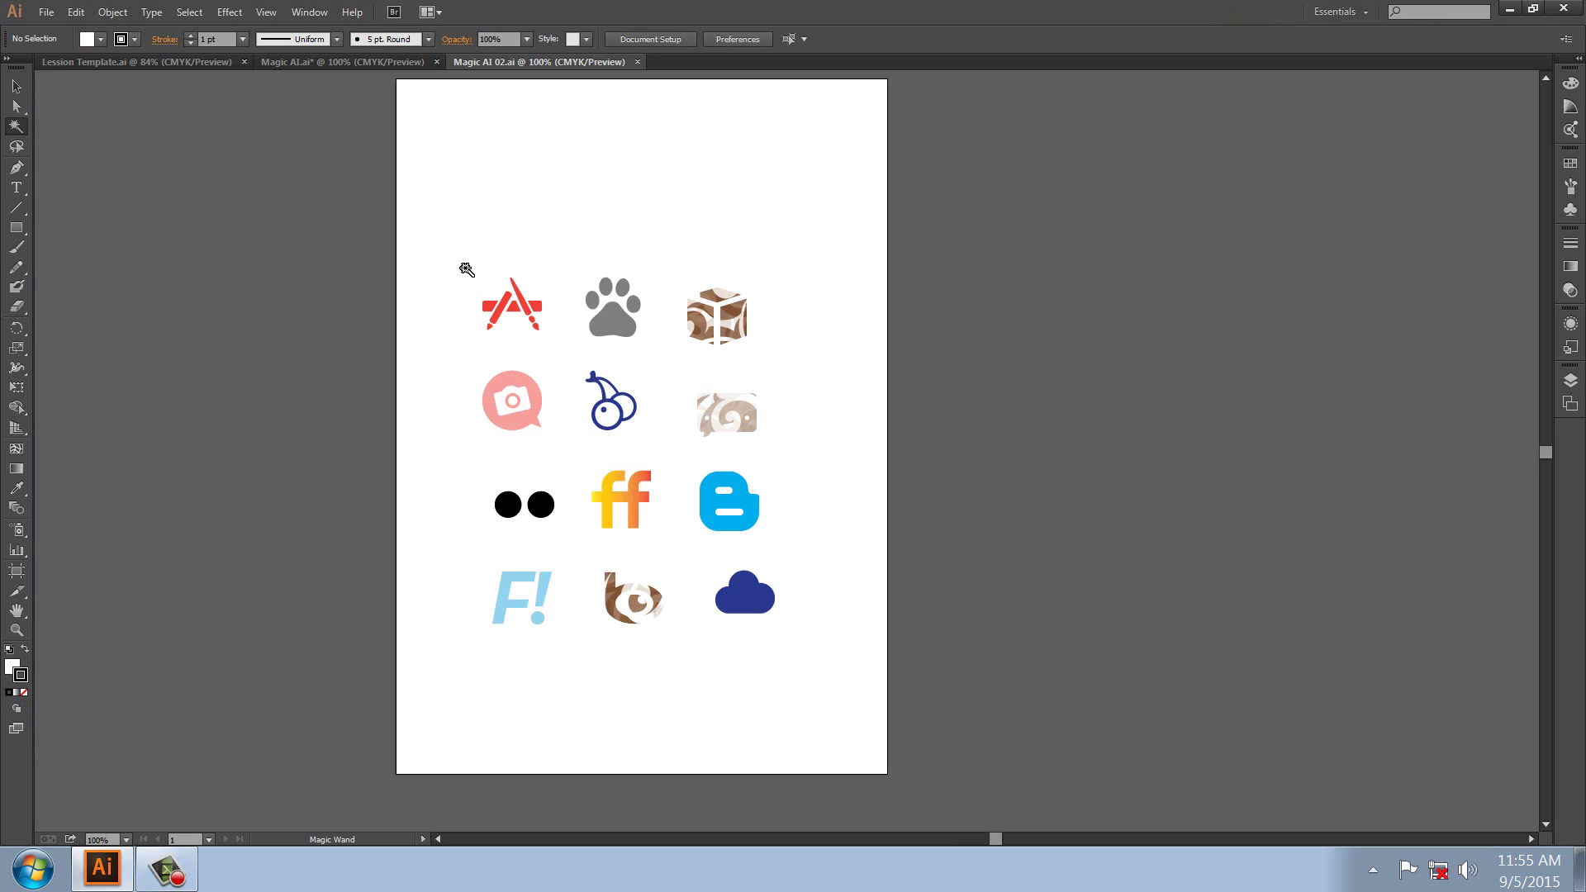
click(735, 318)
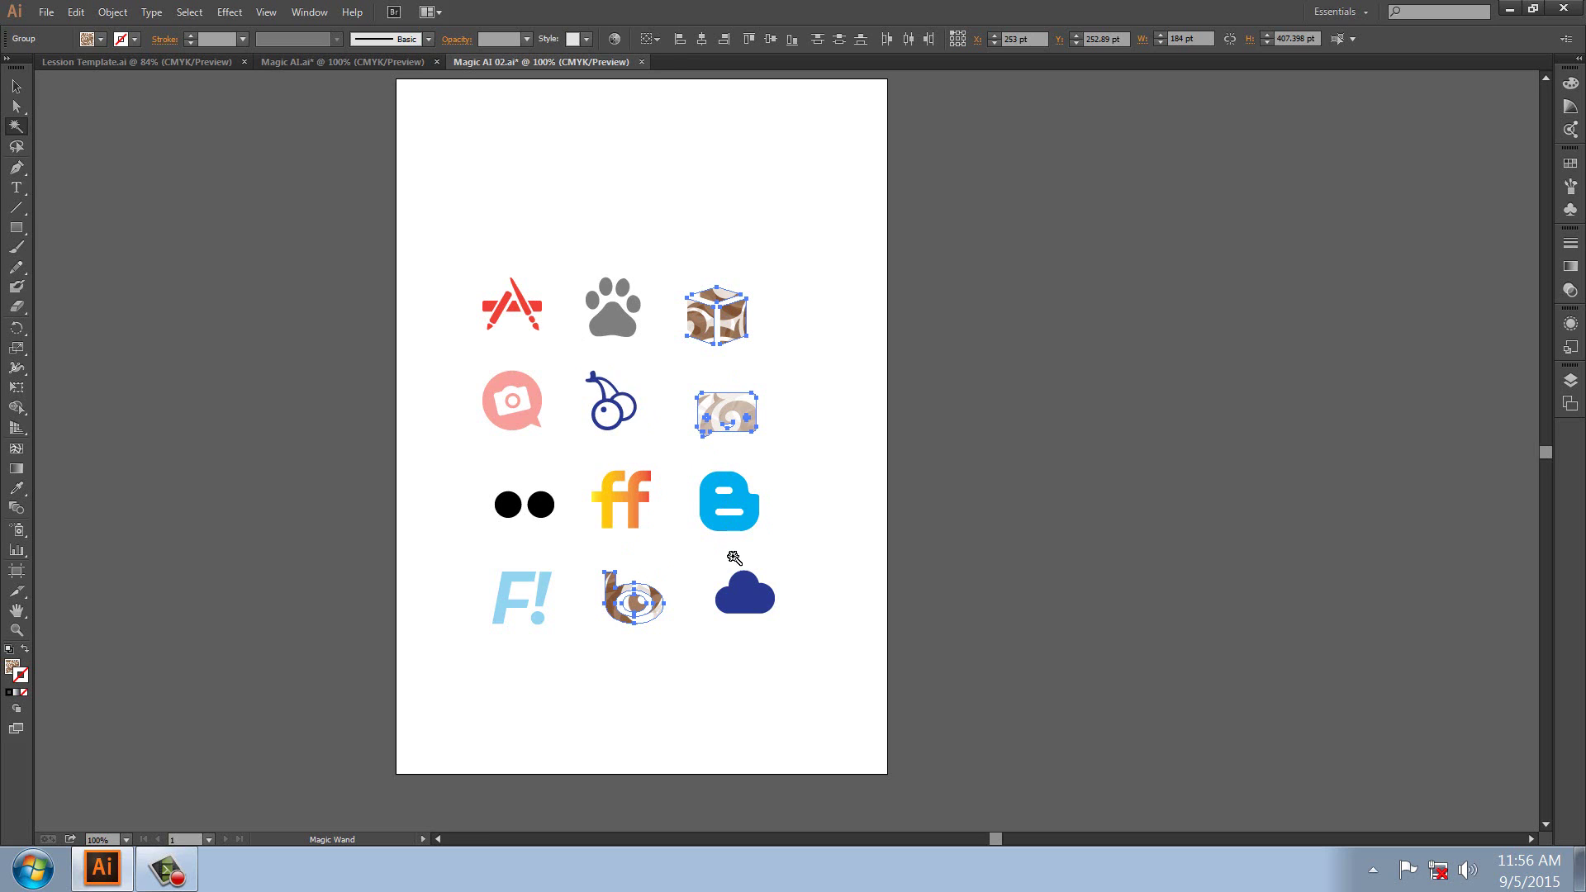
click(727, 504)
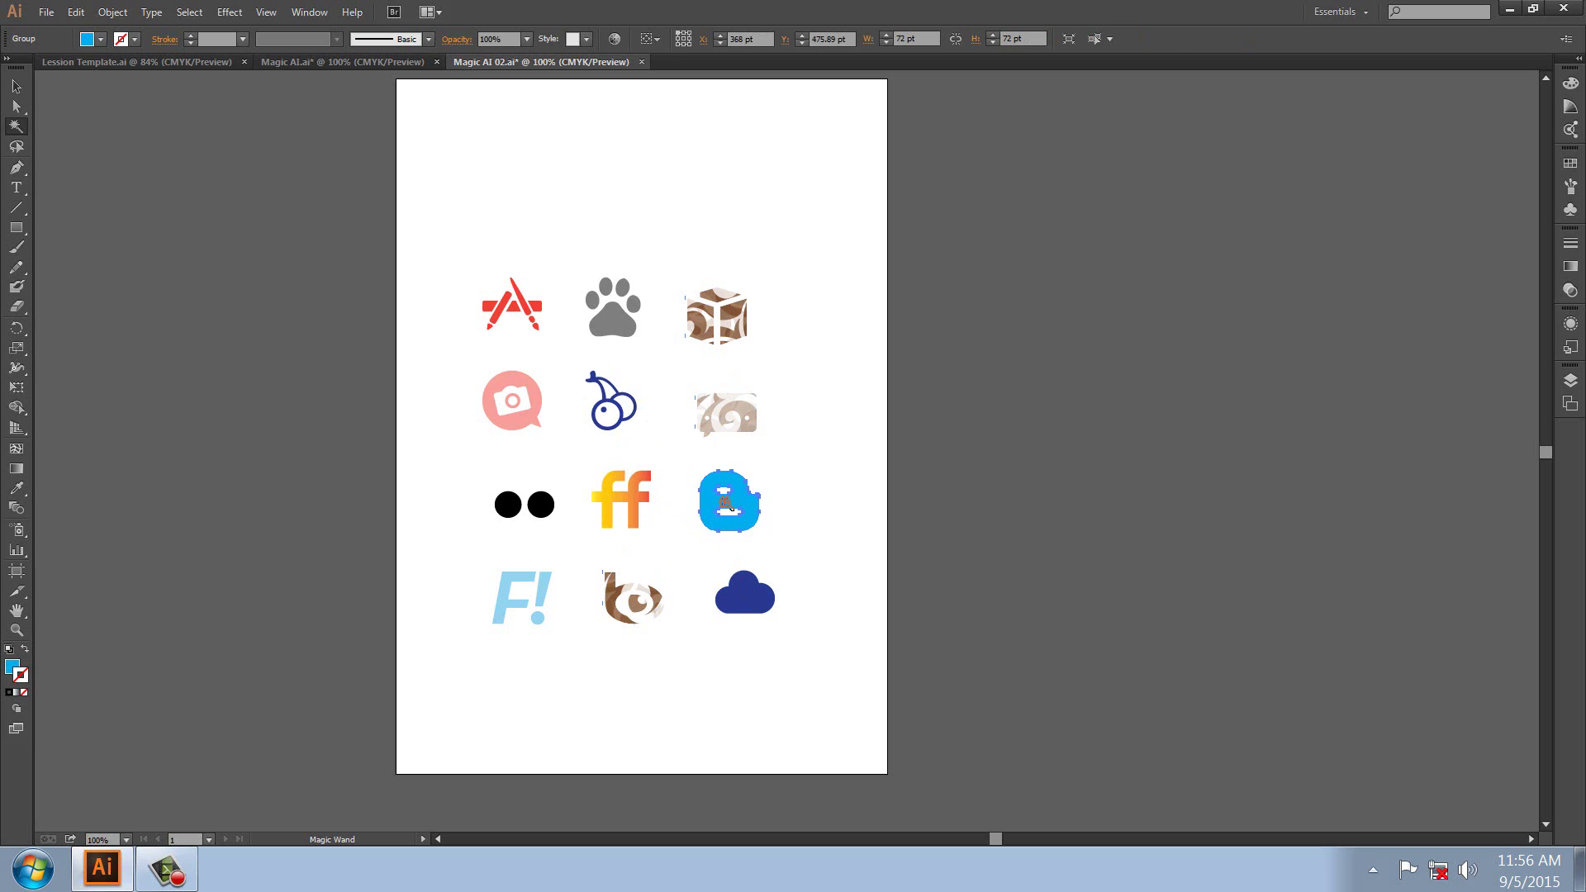
click(510, 380)
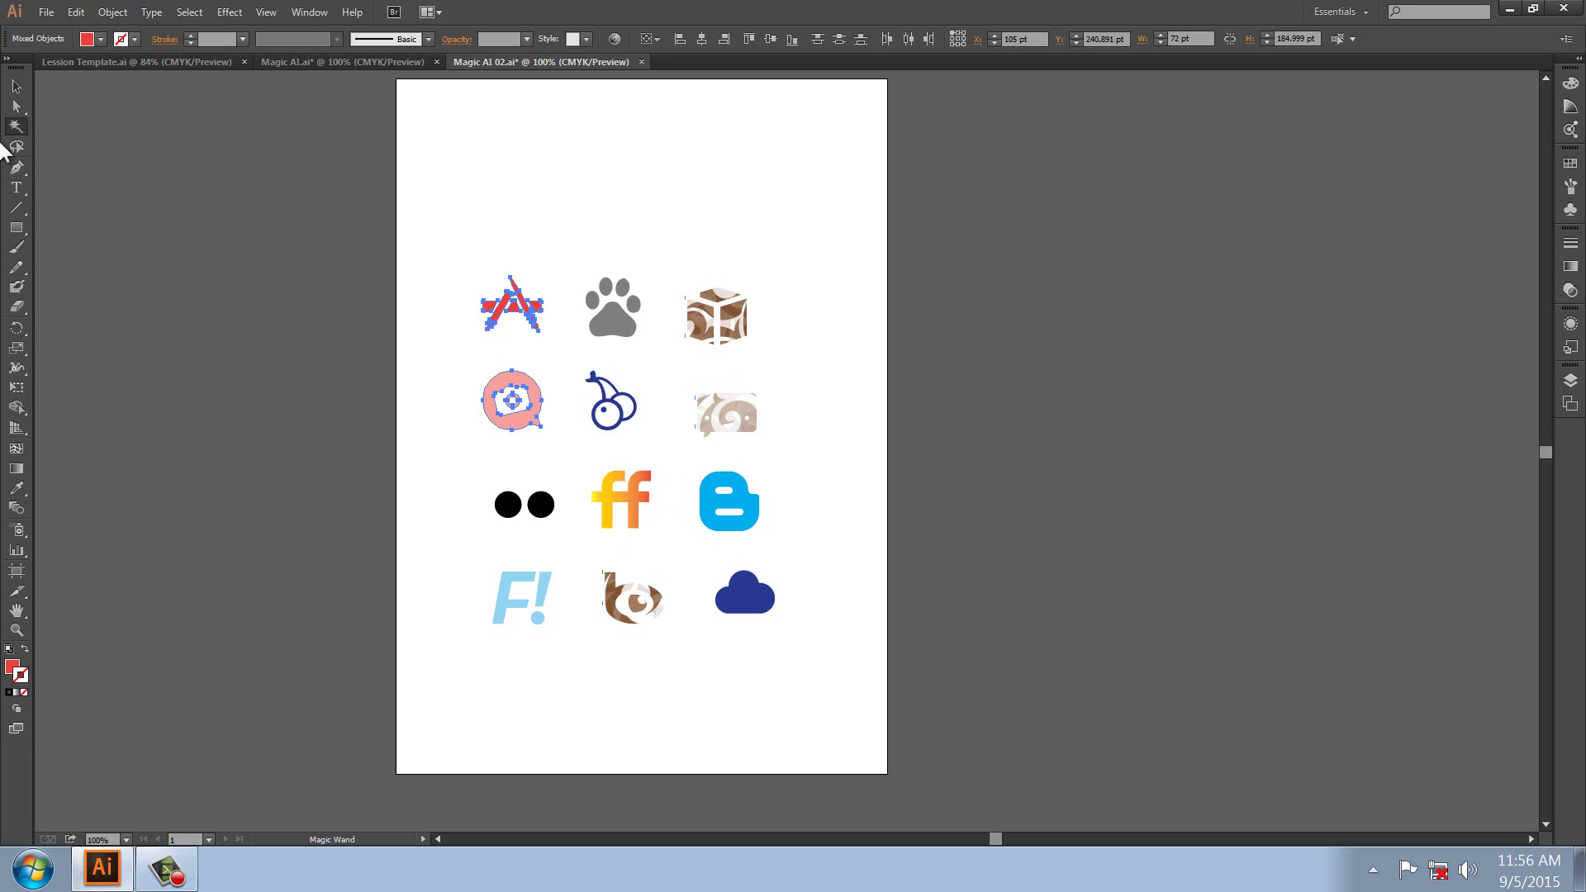
Raise the pink camera icon's opacity from 50% to 100% with the Selection tool
click(15, 86)
click(461, 409)
click(508, 423)
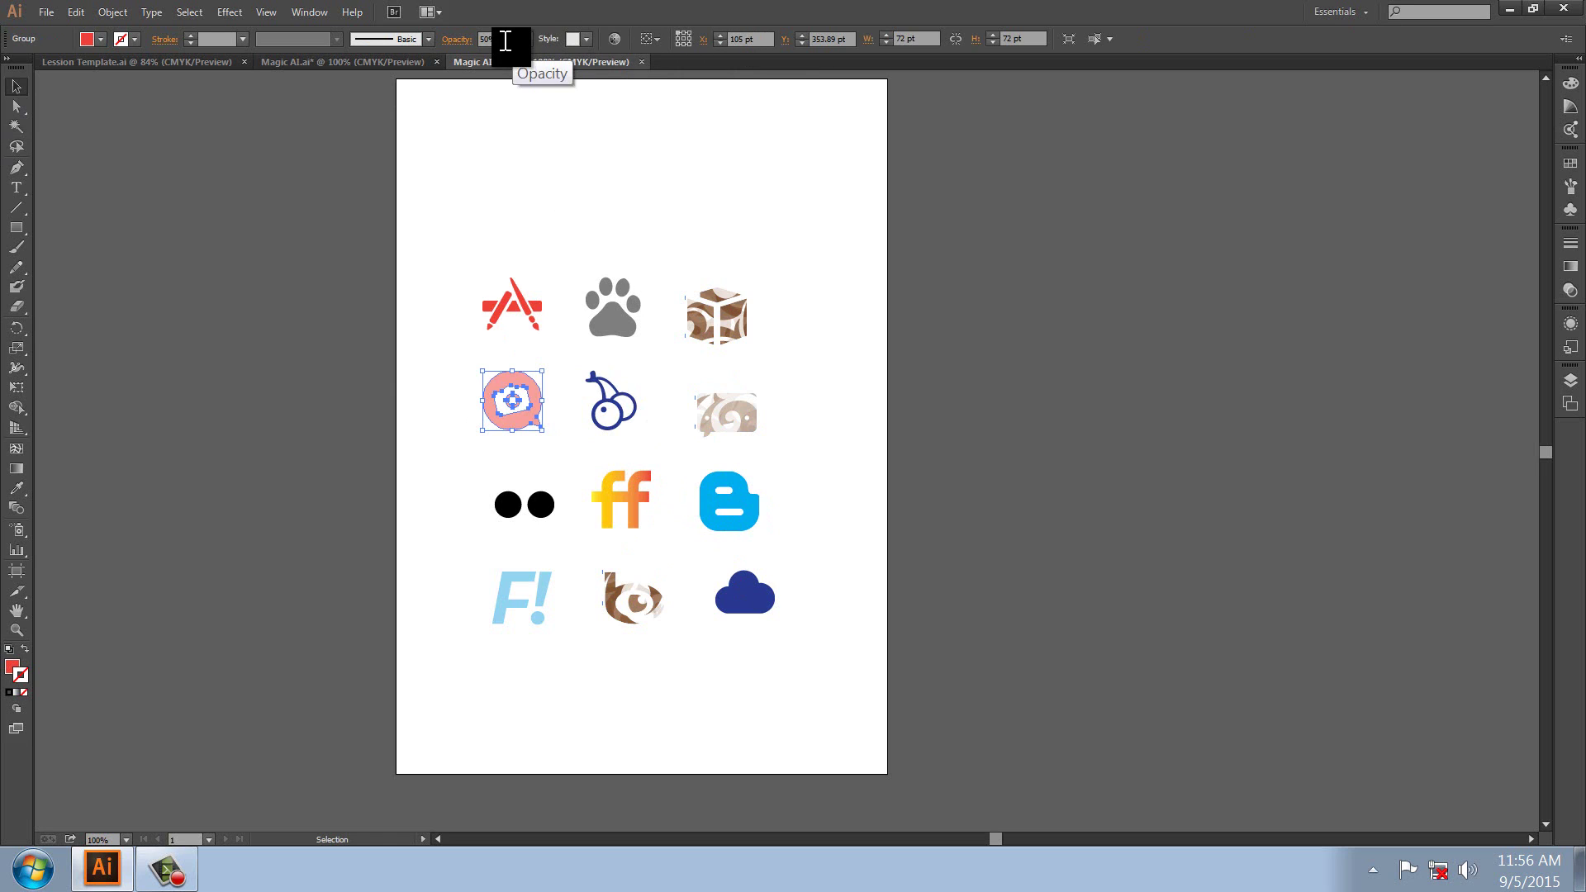
click(495, 239)
click(522, 426)
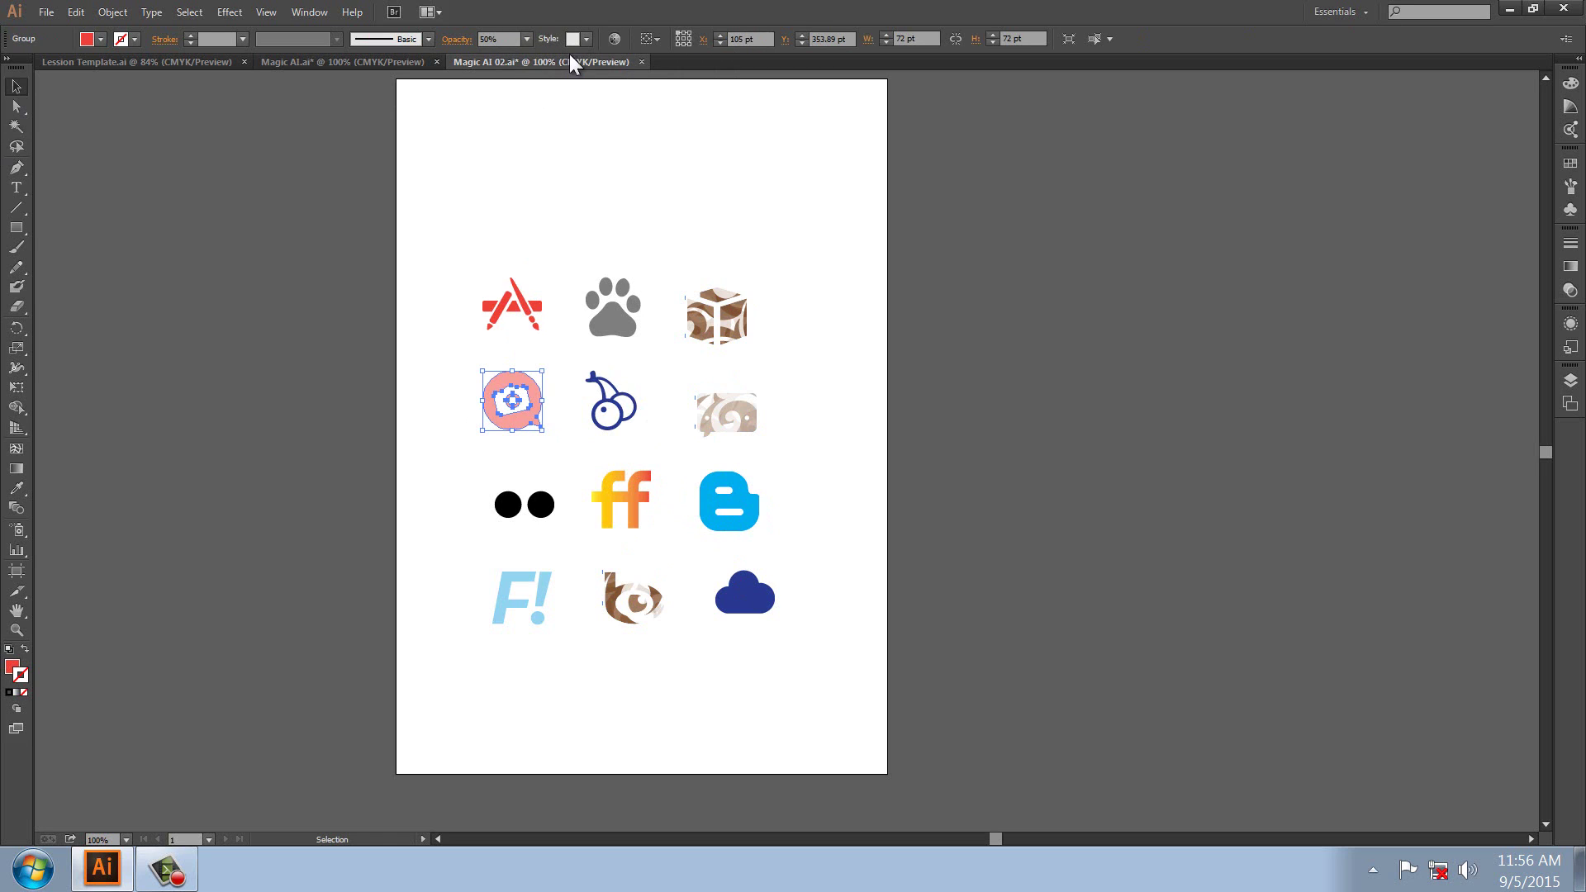
click(526, 39)
click(546, 239)
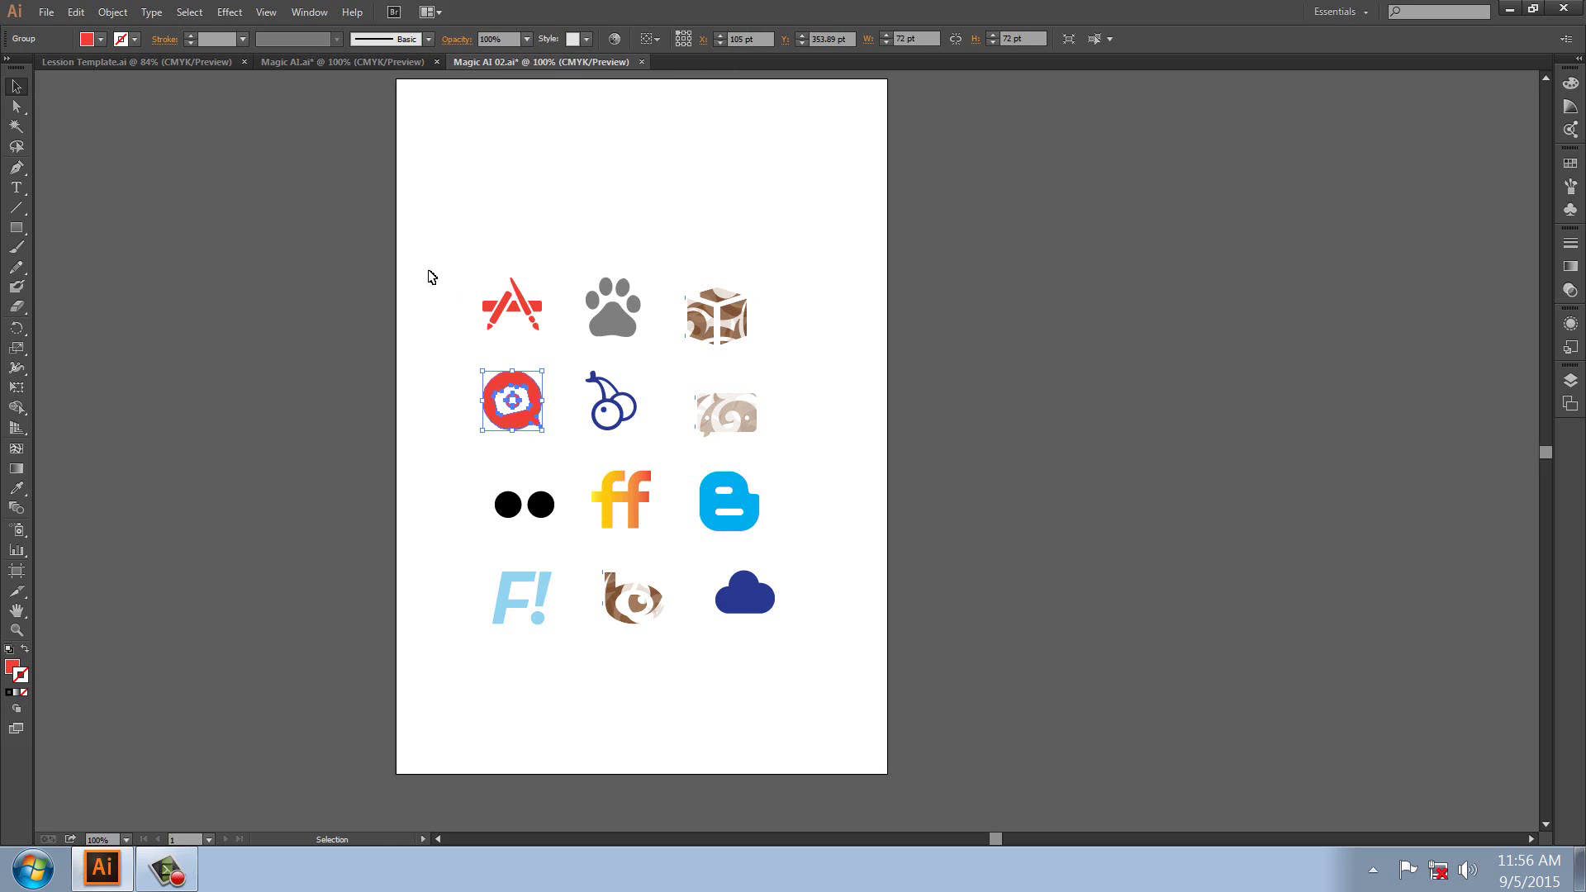
click(442, 279)
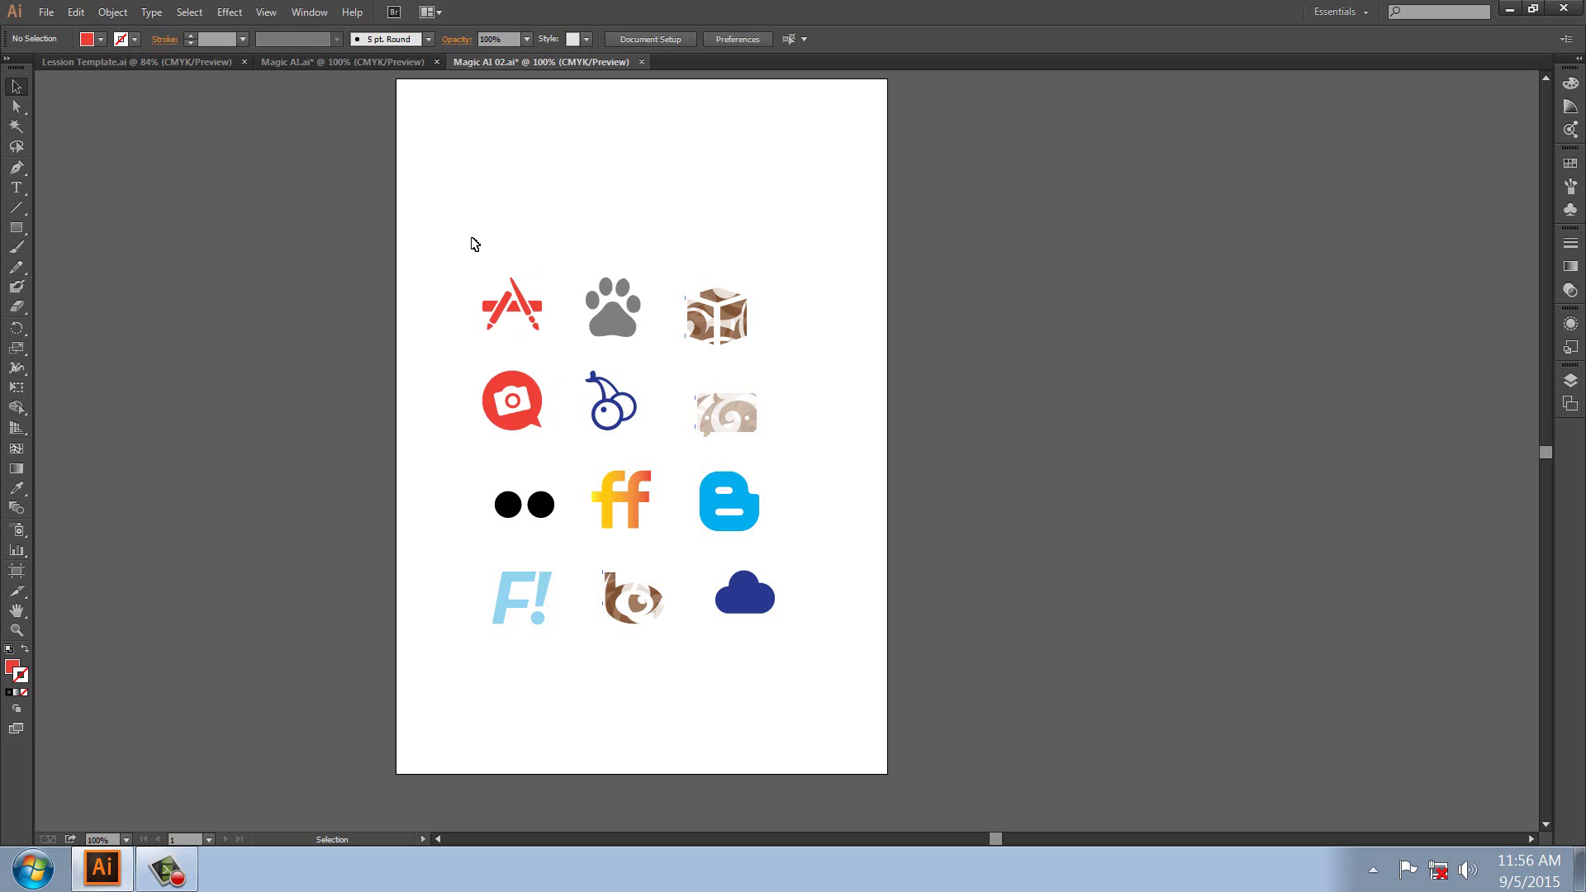
Open Magic AI.ai again, confirming a second window, and clear the selection
click(46, 12)
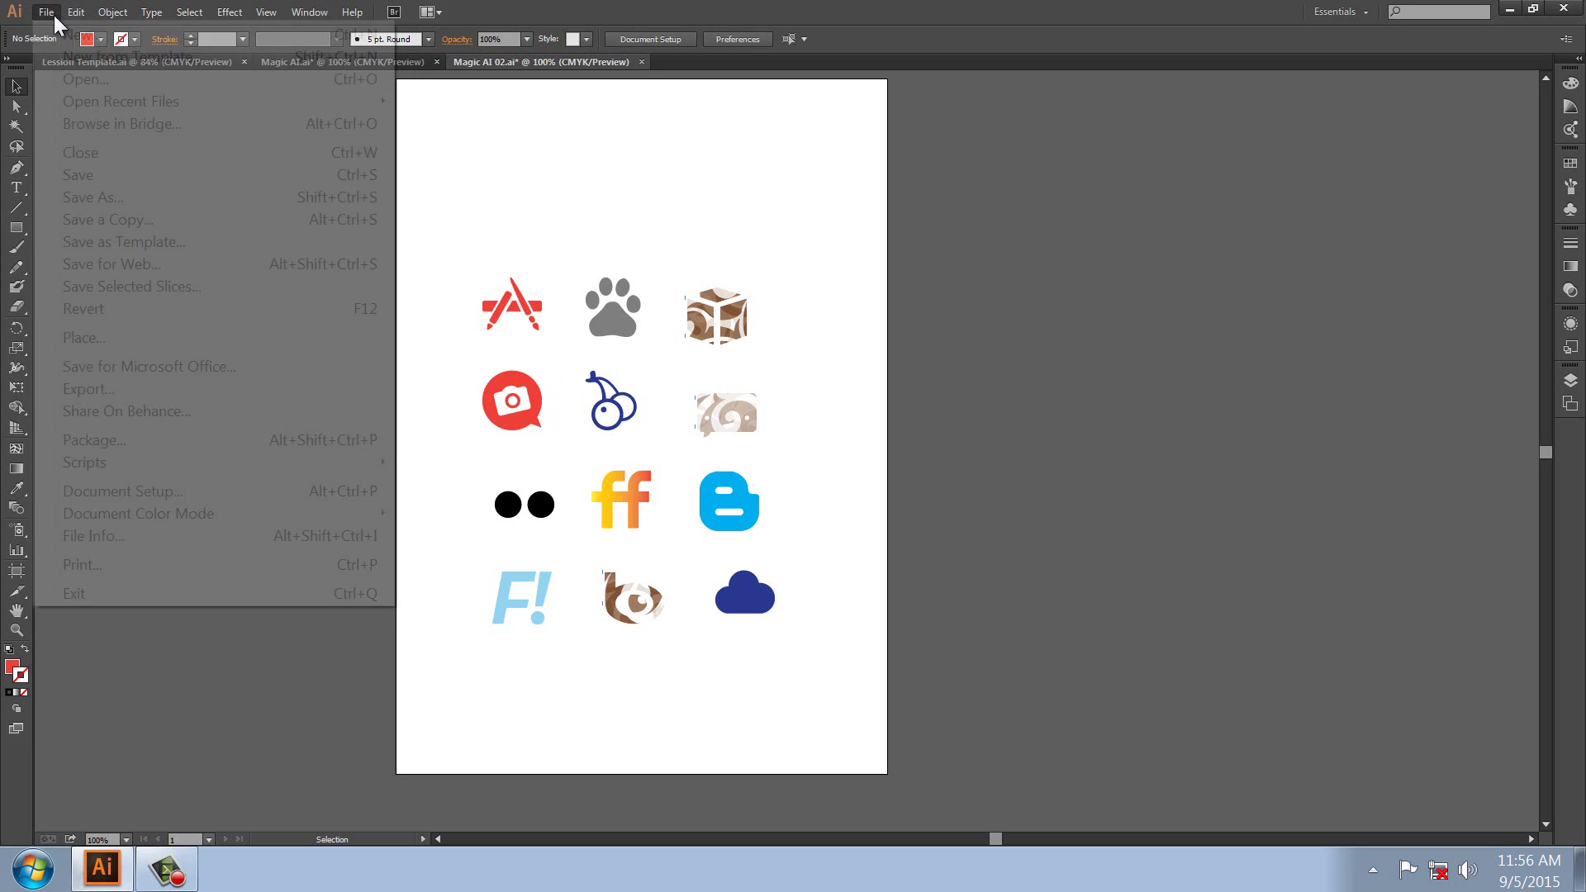
click(90, 99)
double_click(283, 222)
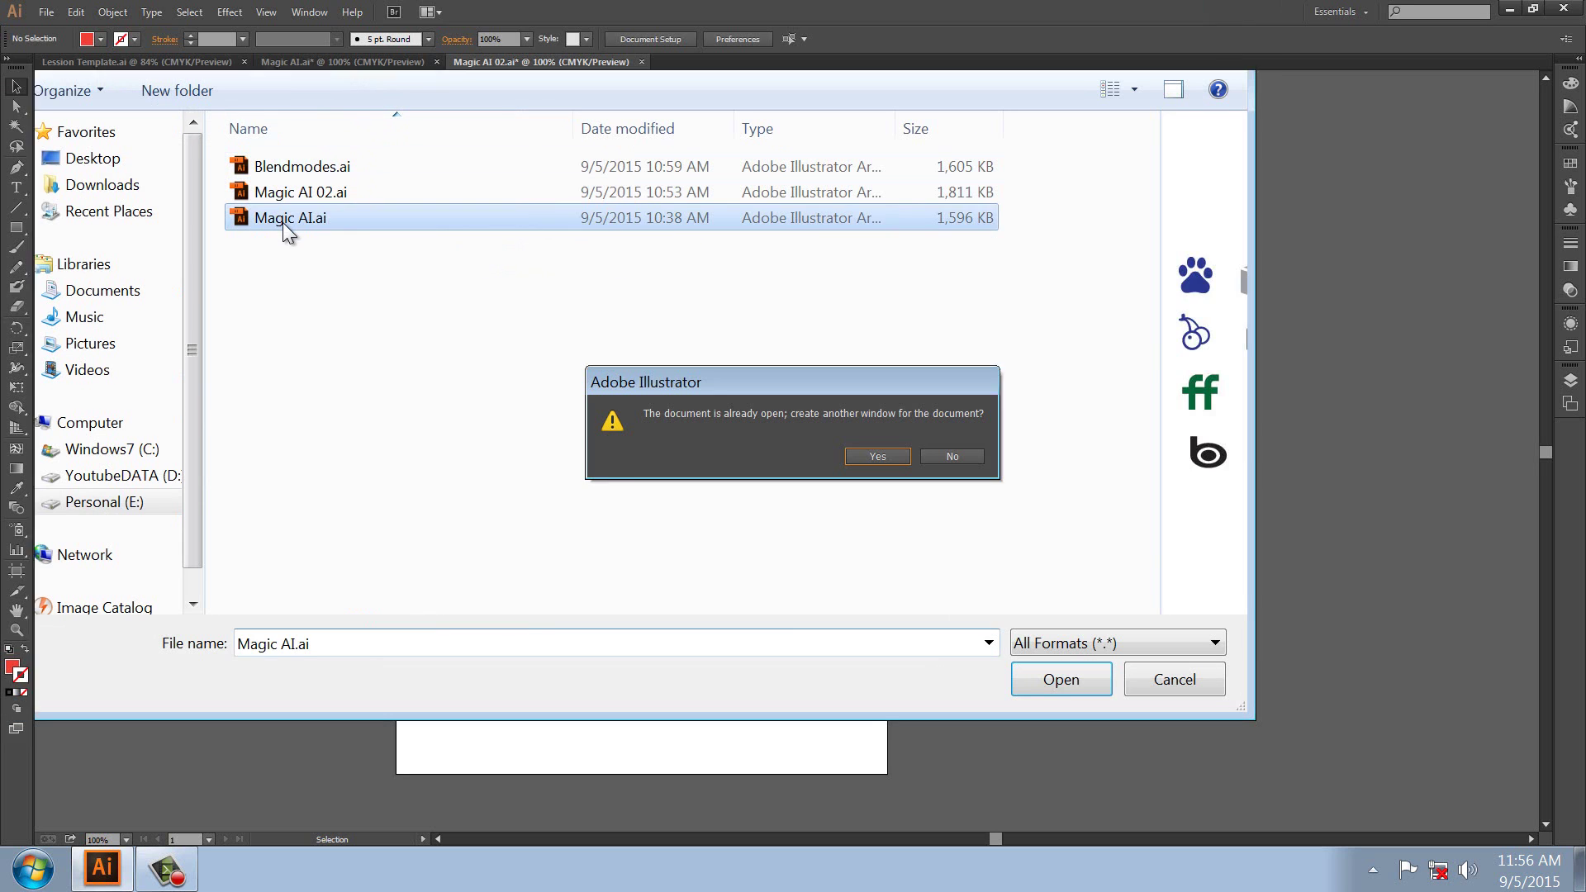
click(869, 451)
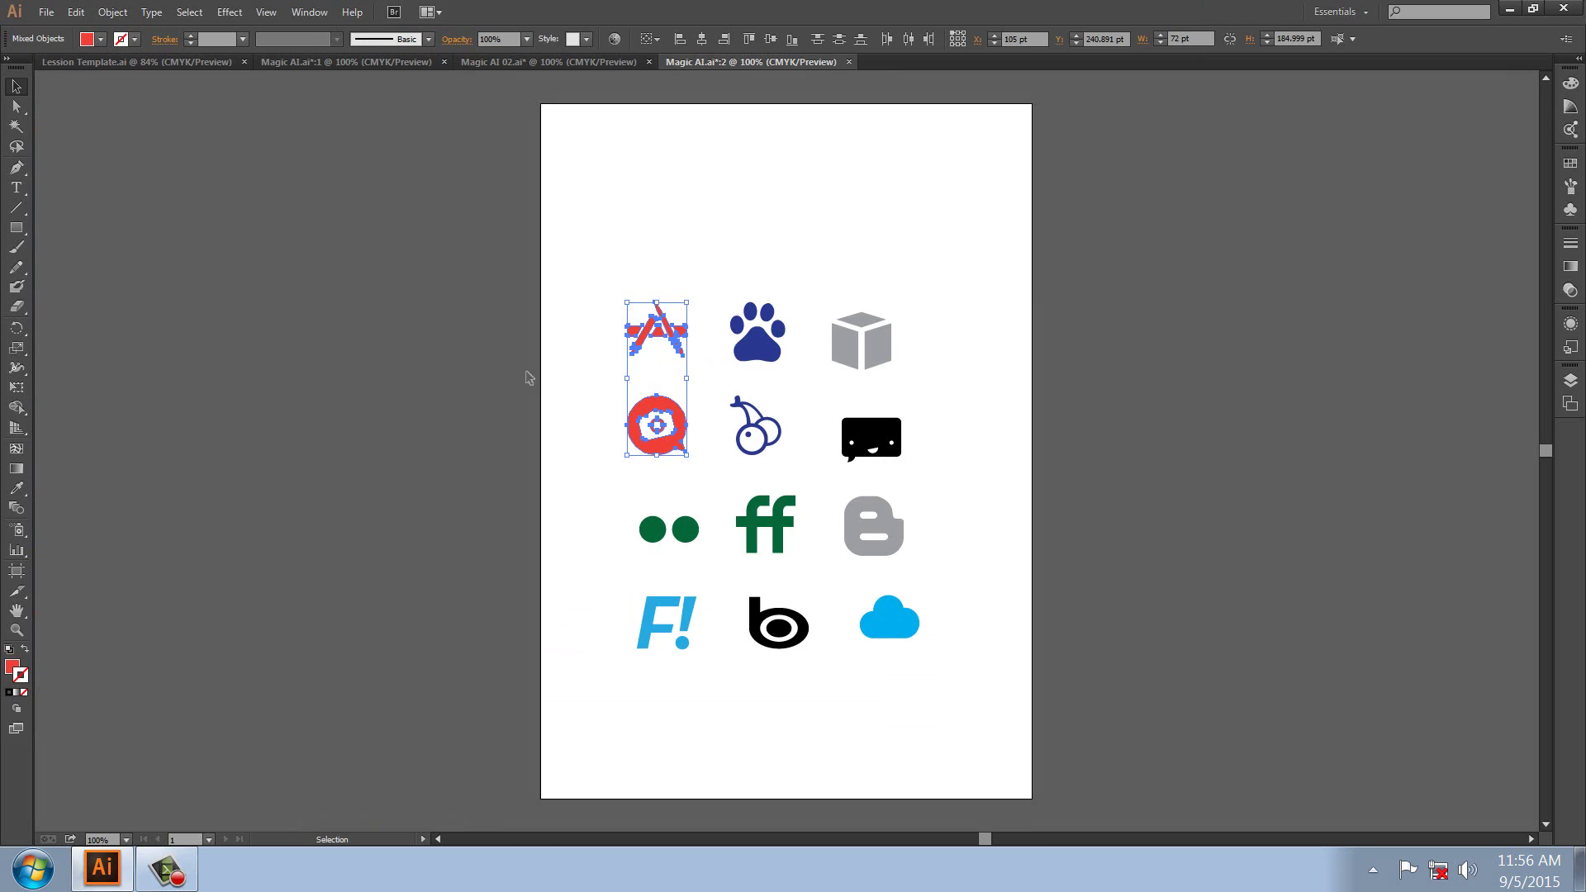
click(433, 331)
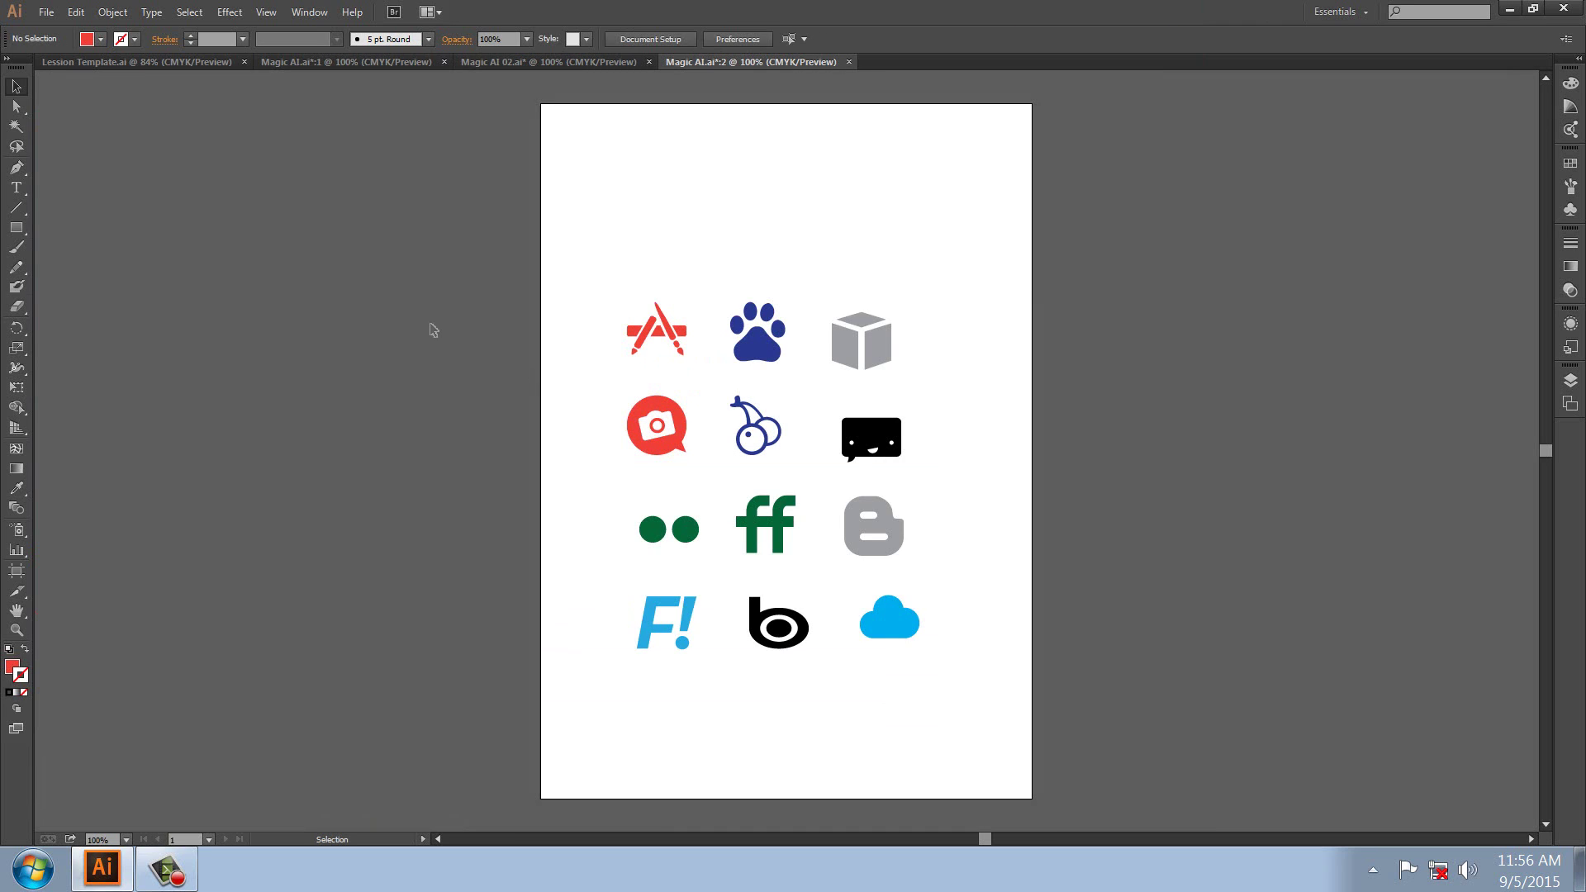
Cycle through both Magic AI.ai windows and the Magic AI 02.ai document tab
click(311, 61)
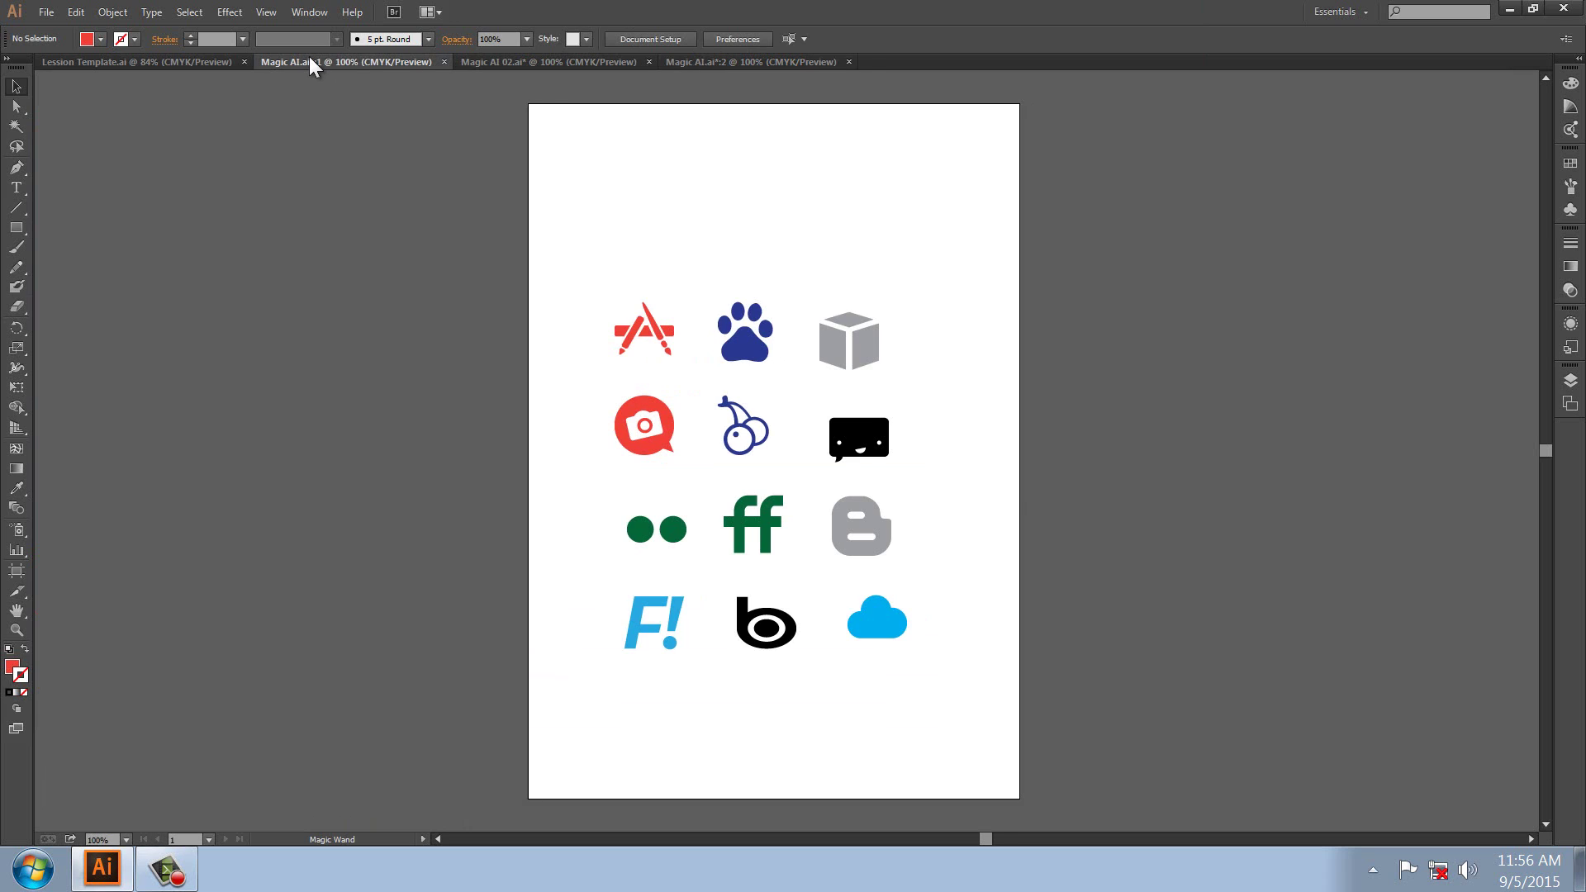
click(484, 60)
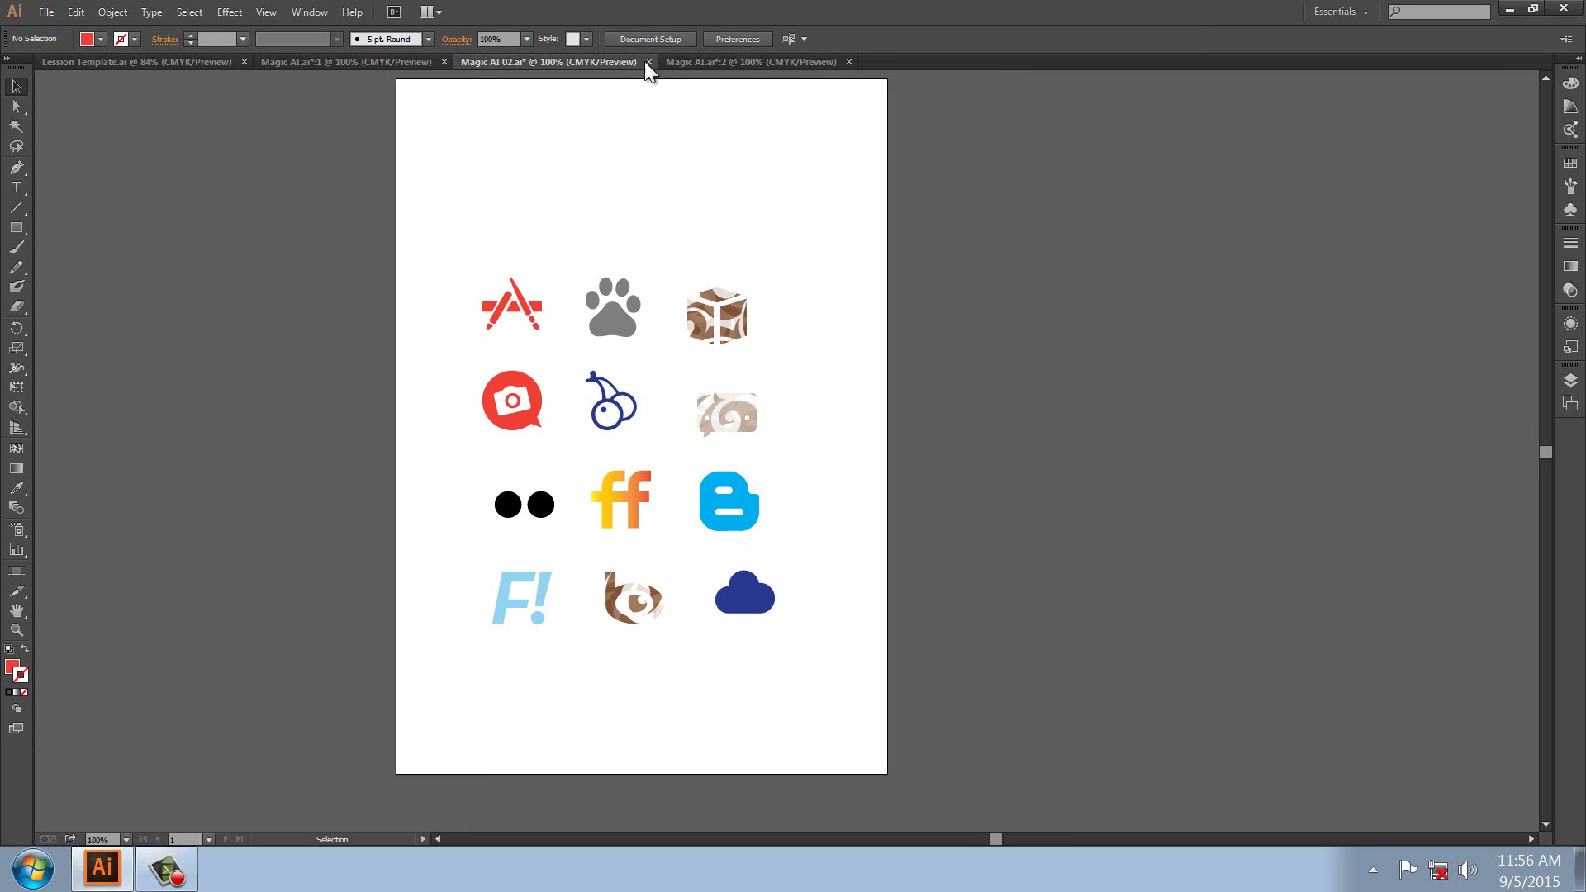
click(754, 62)
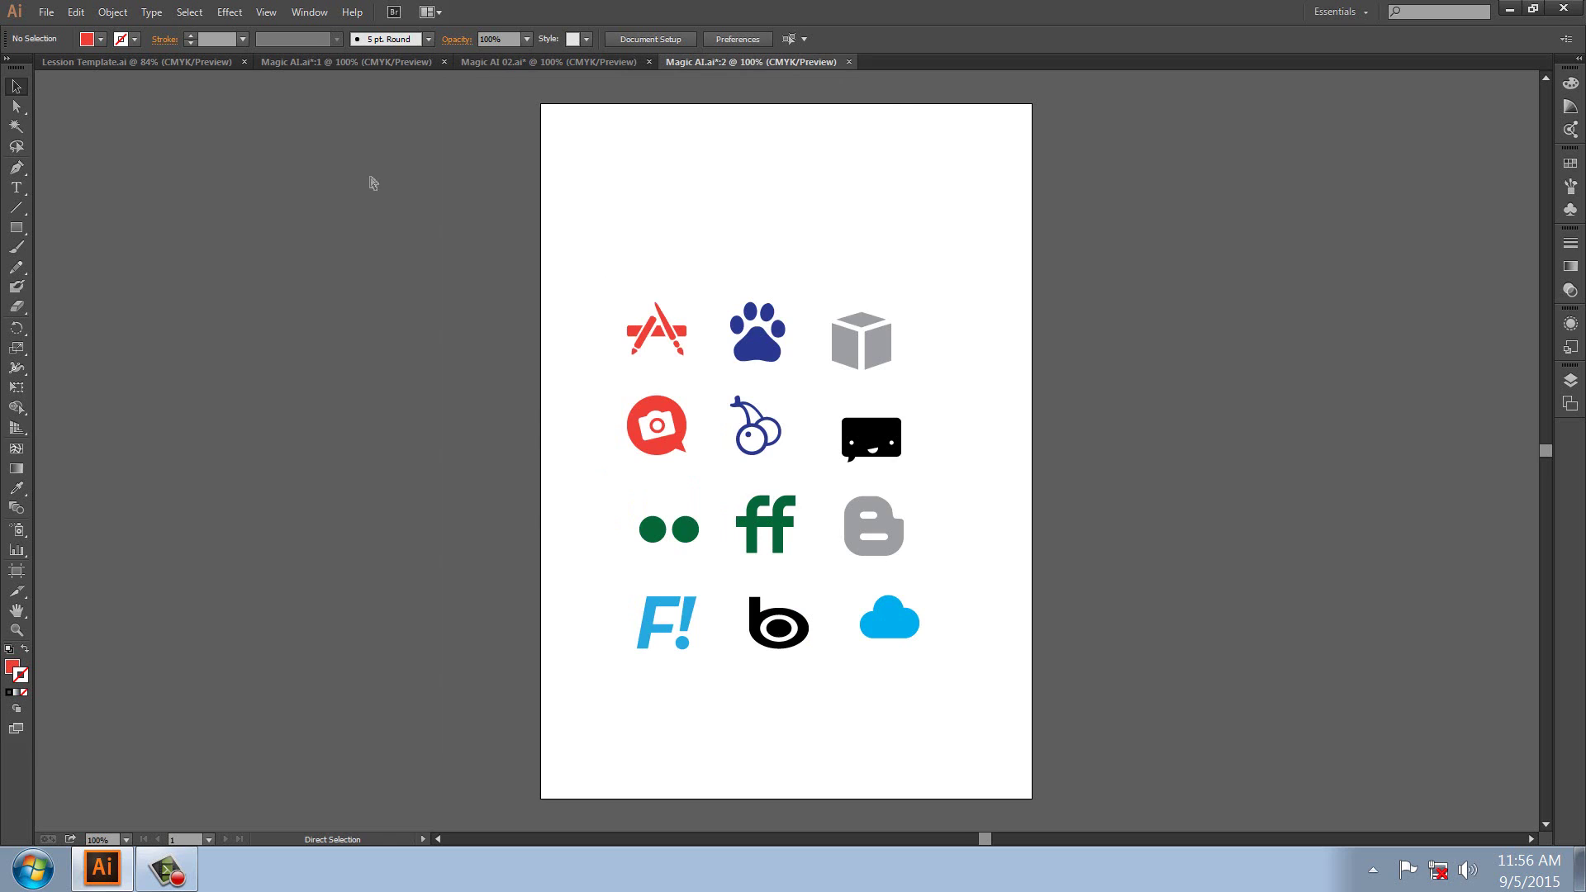
key(ctrl+shift+Tab)
click(46, 12)
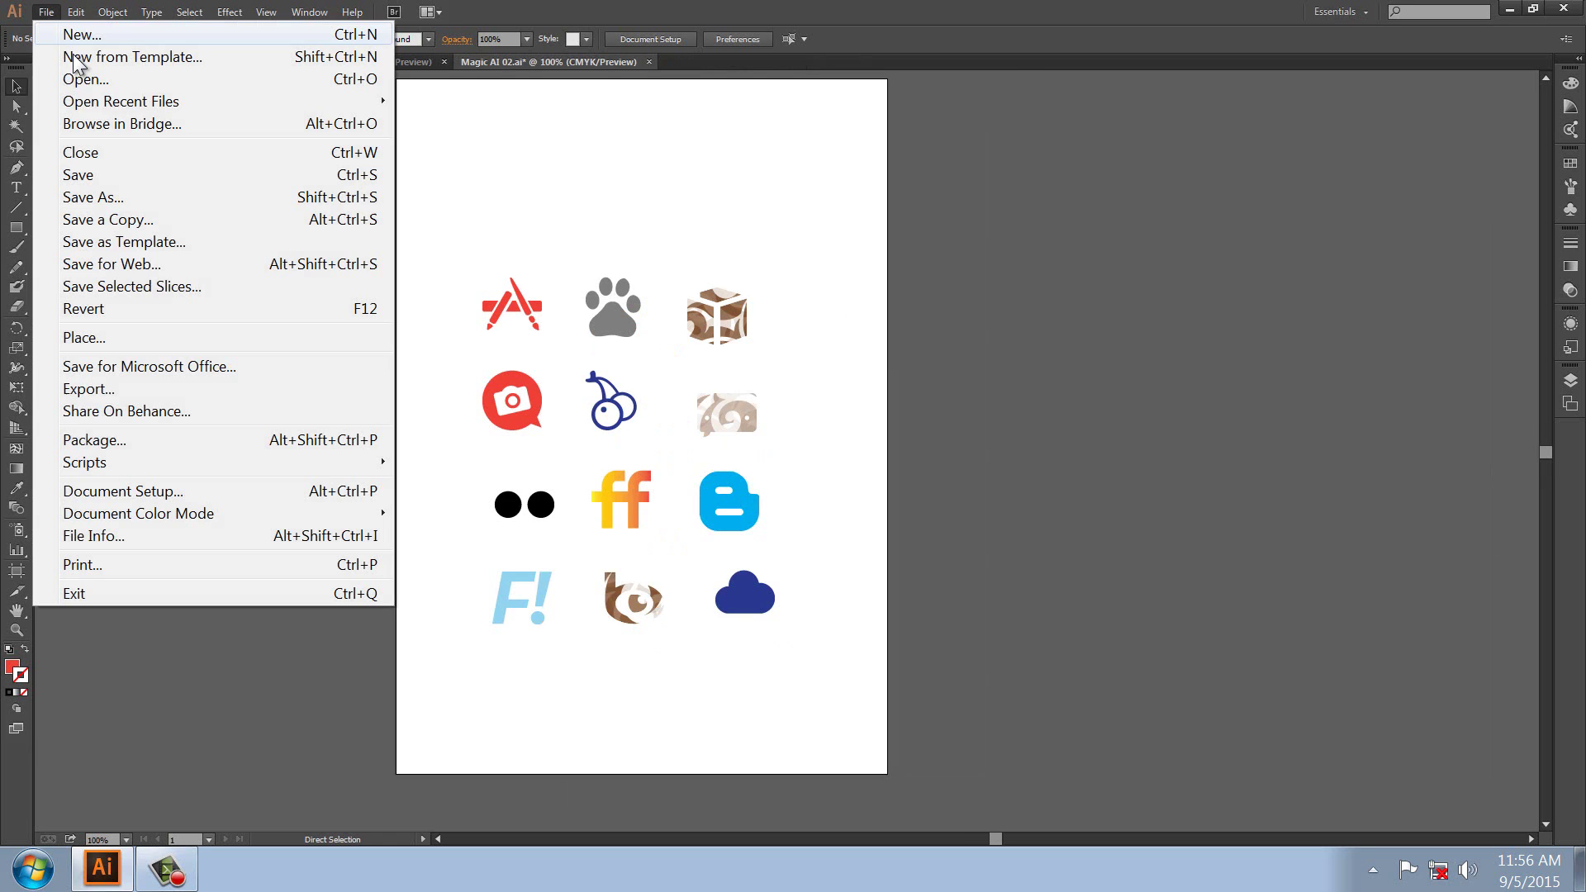
Create a new A4 document and draw an orange square with a 10 pt stroke
click(587, 256)
key(ctrl+n)
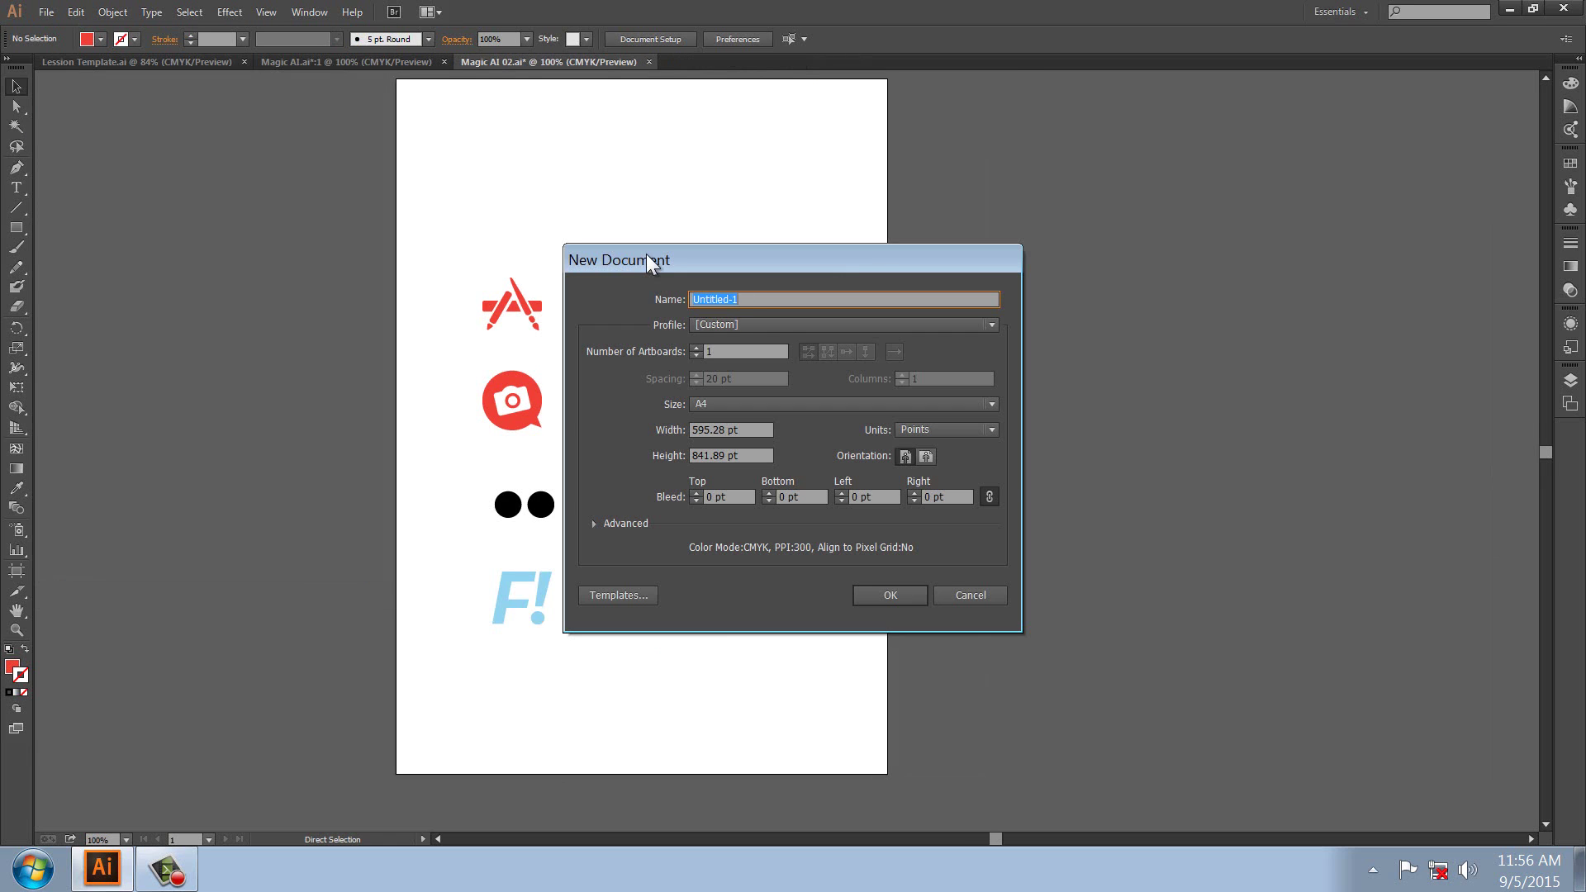
click(892, 593)
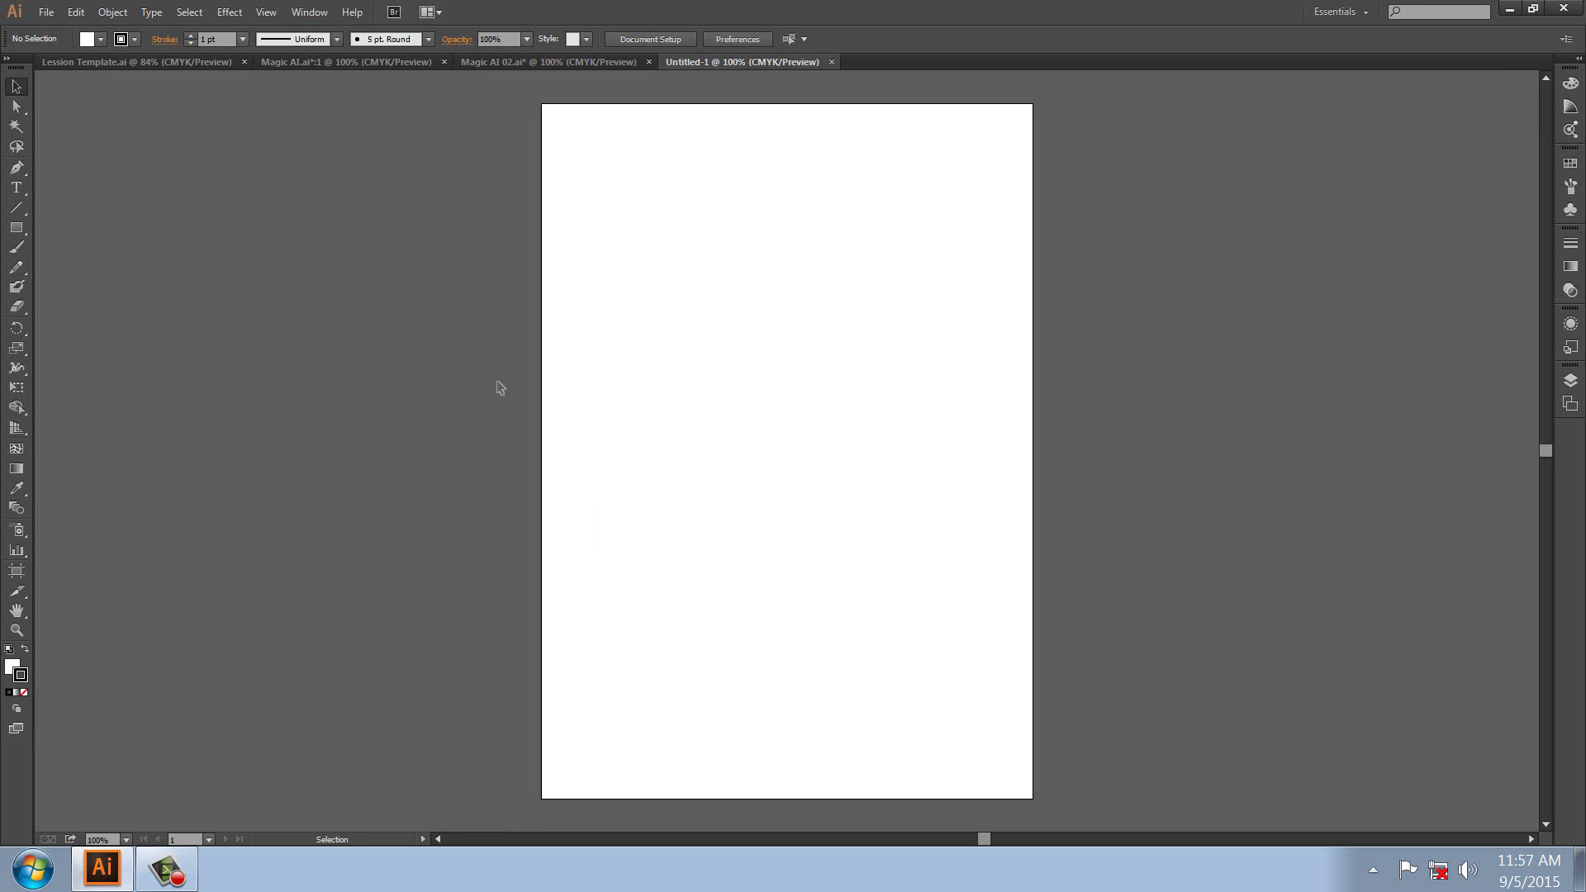
click(16, 229)
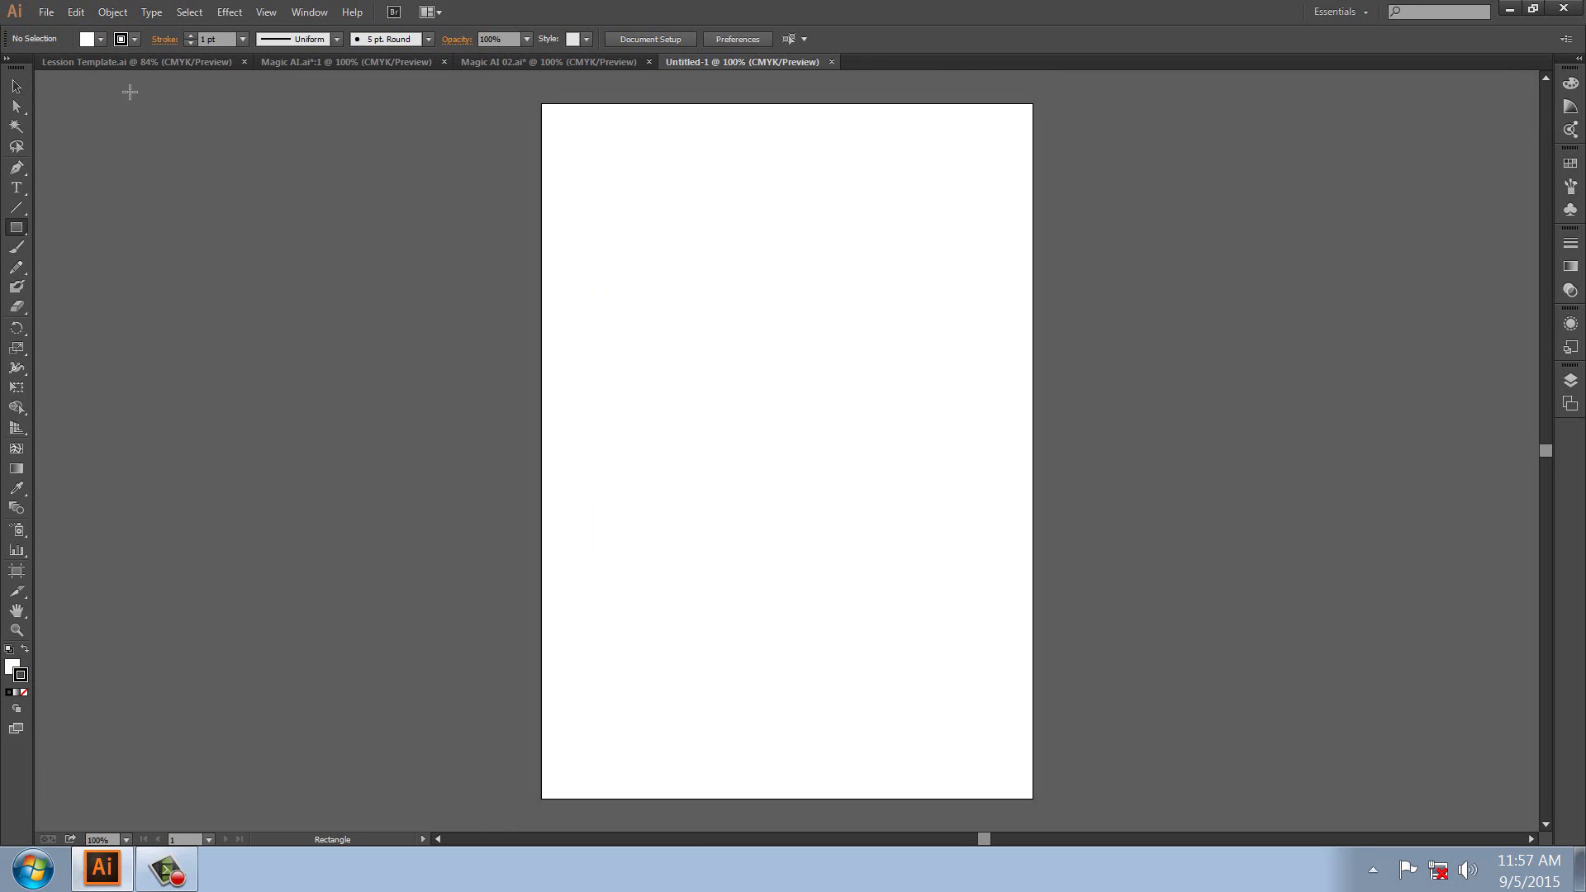
click(100, 40)
click(158, 72)
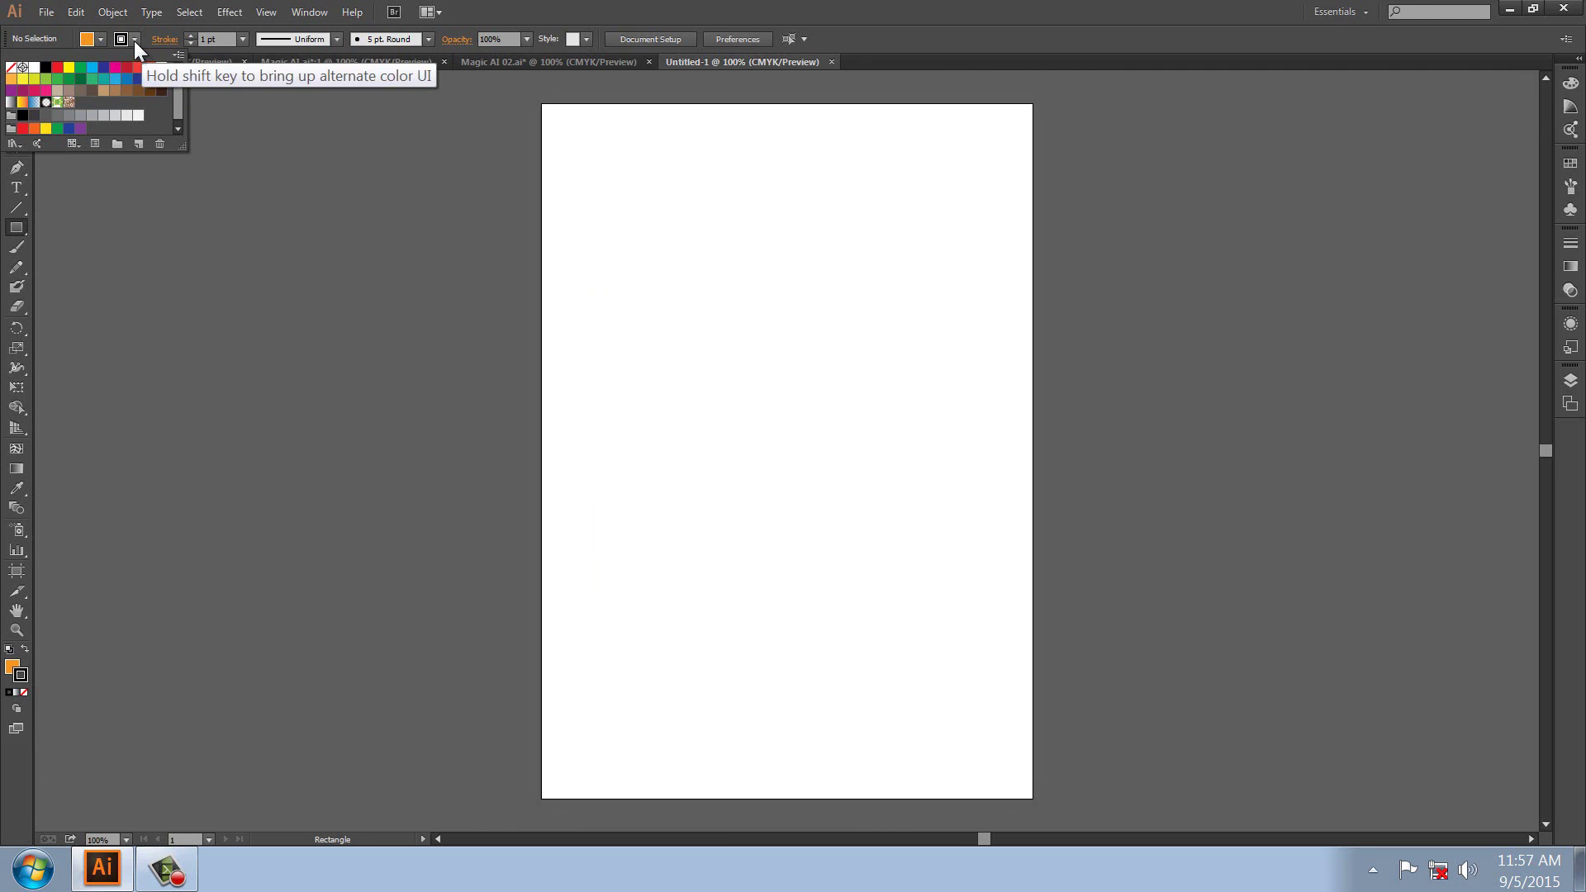
click(134, 39)
click(243, 39)
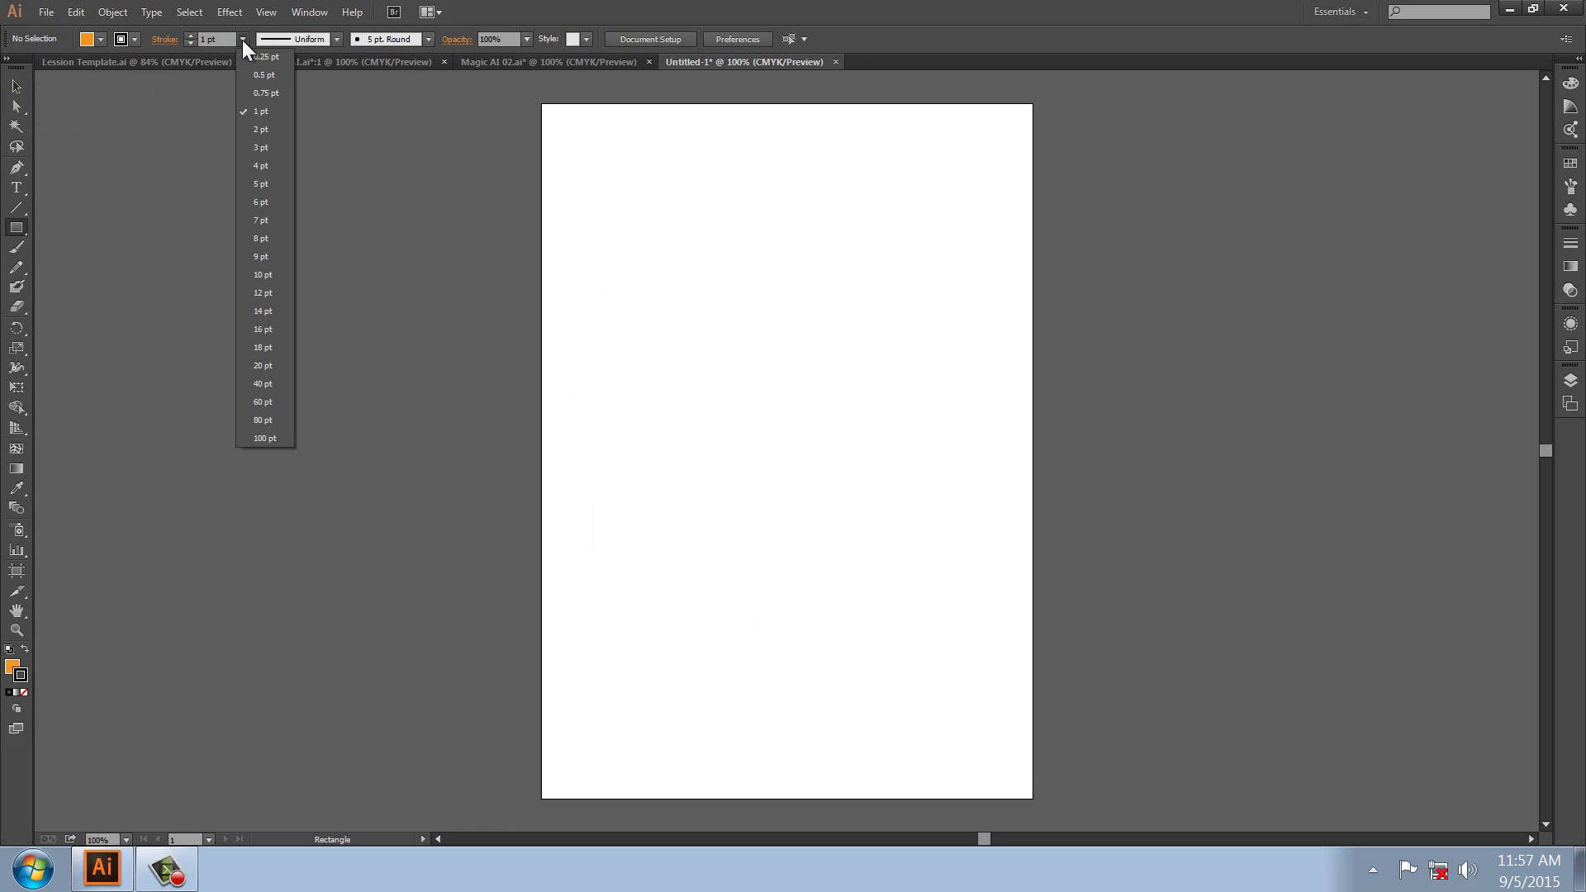
click(262, 274)
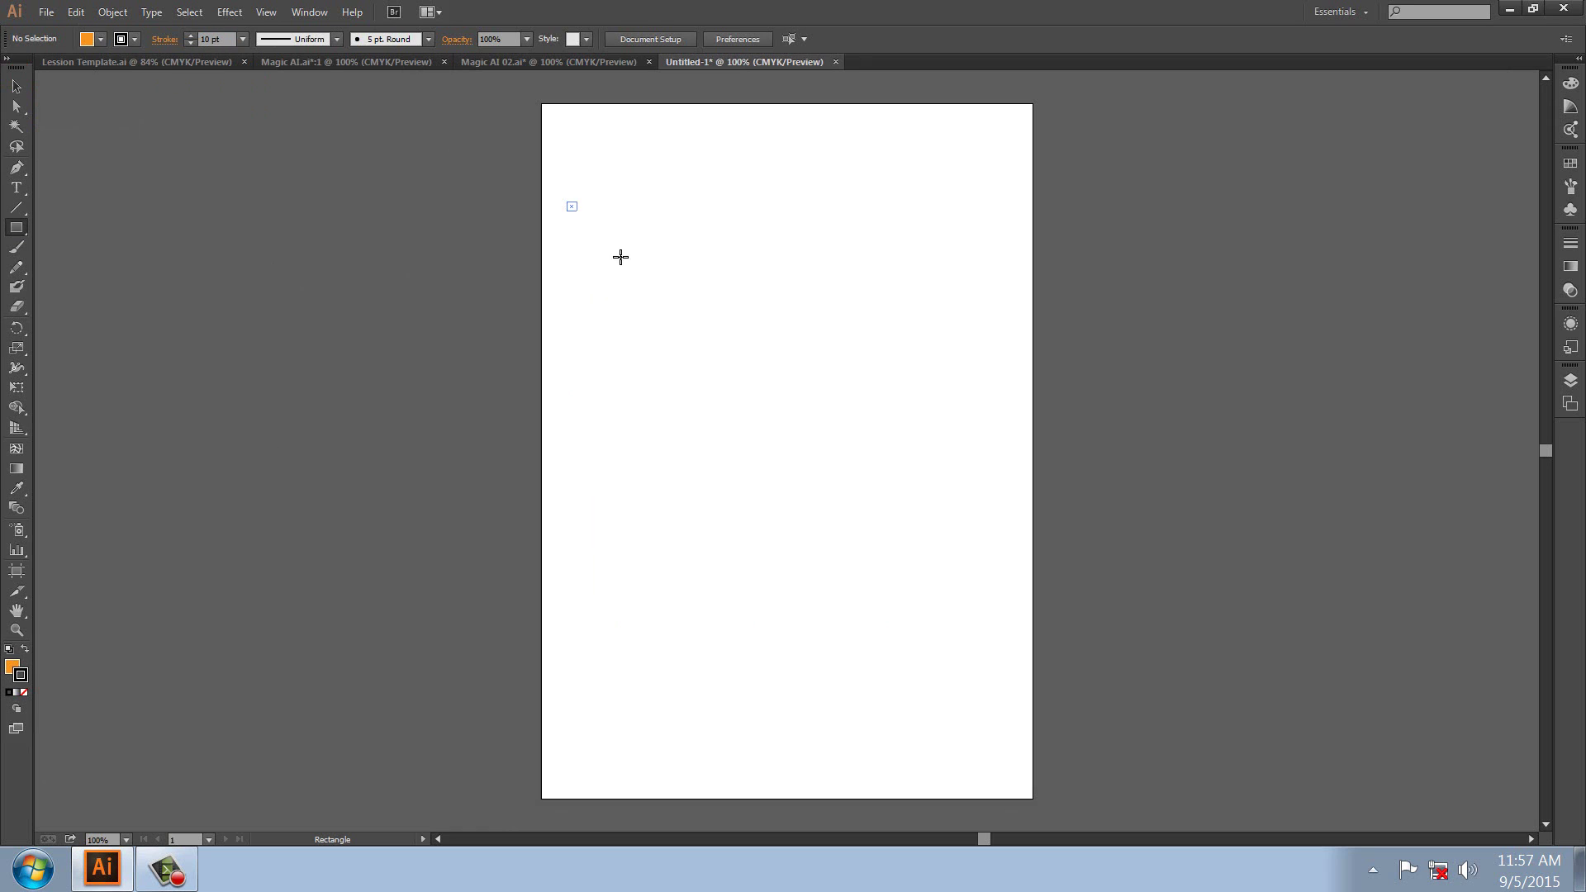
drag(566, 200, 670, 305)
Duplicate the square into a row of four and copy the row below
click(16, 86)
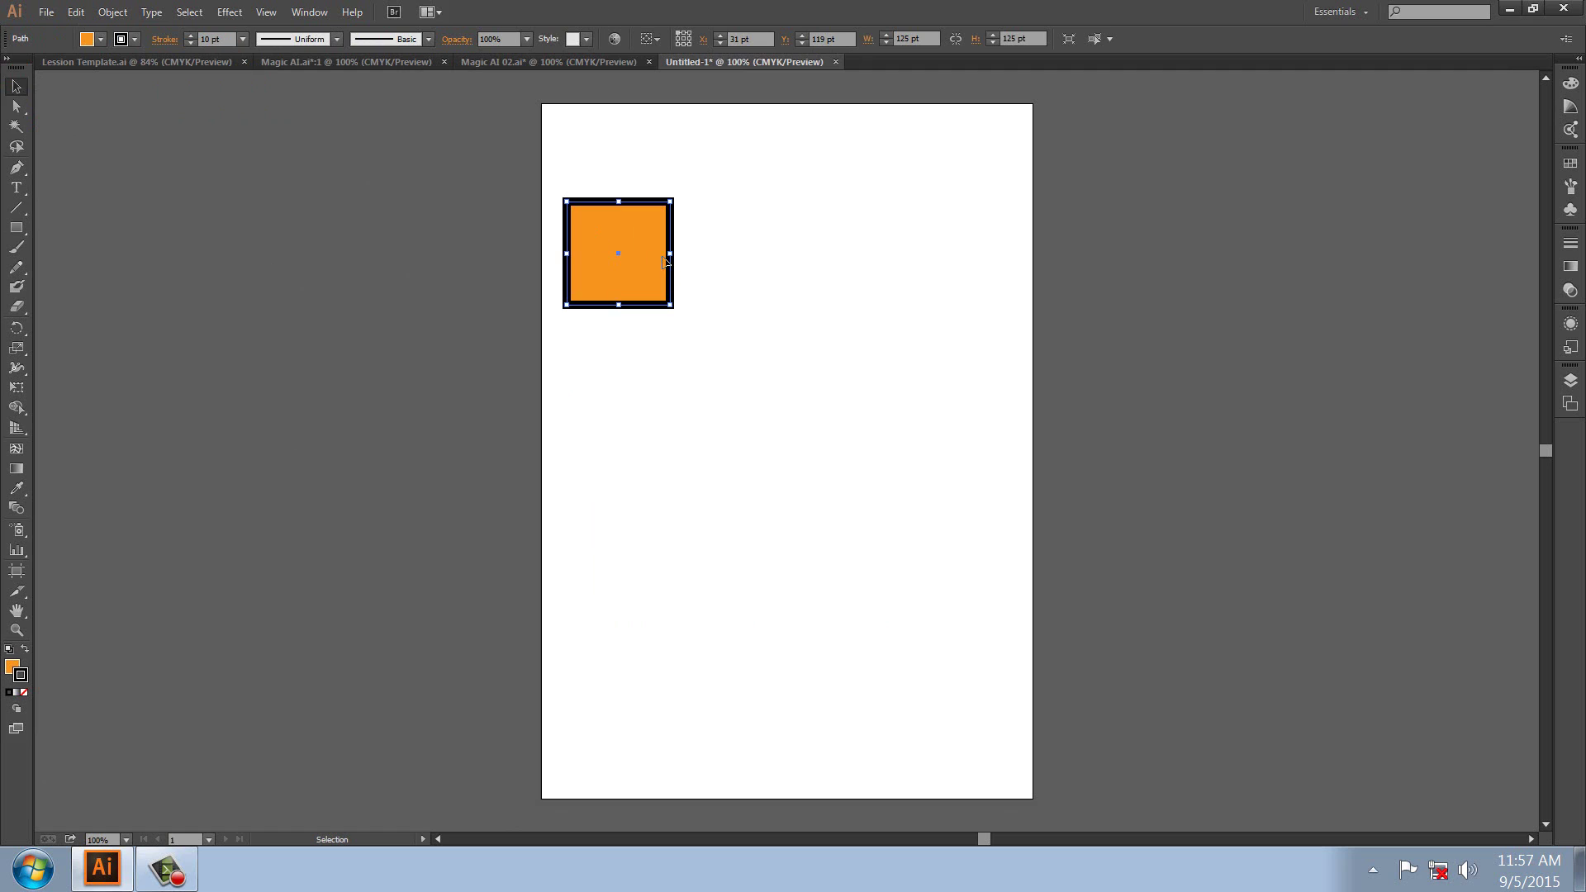
mouse_move(624, 273)
mouse_down()
mouse_move(752, 266)
mouse_move(897, 292)
mouse_move(1016, 275)
mouse_up()
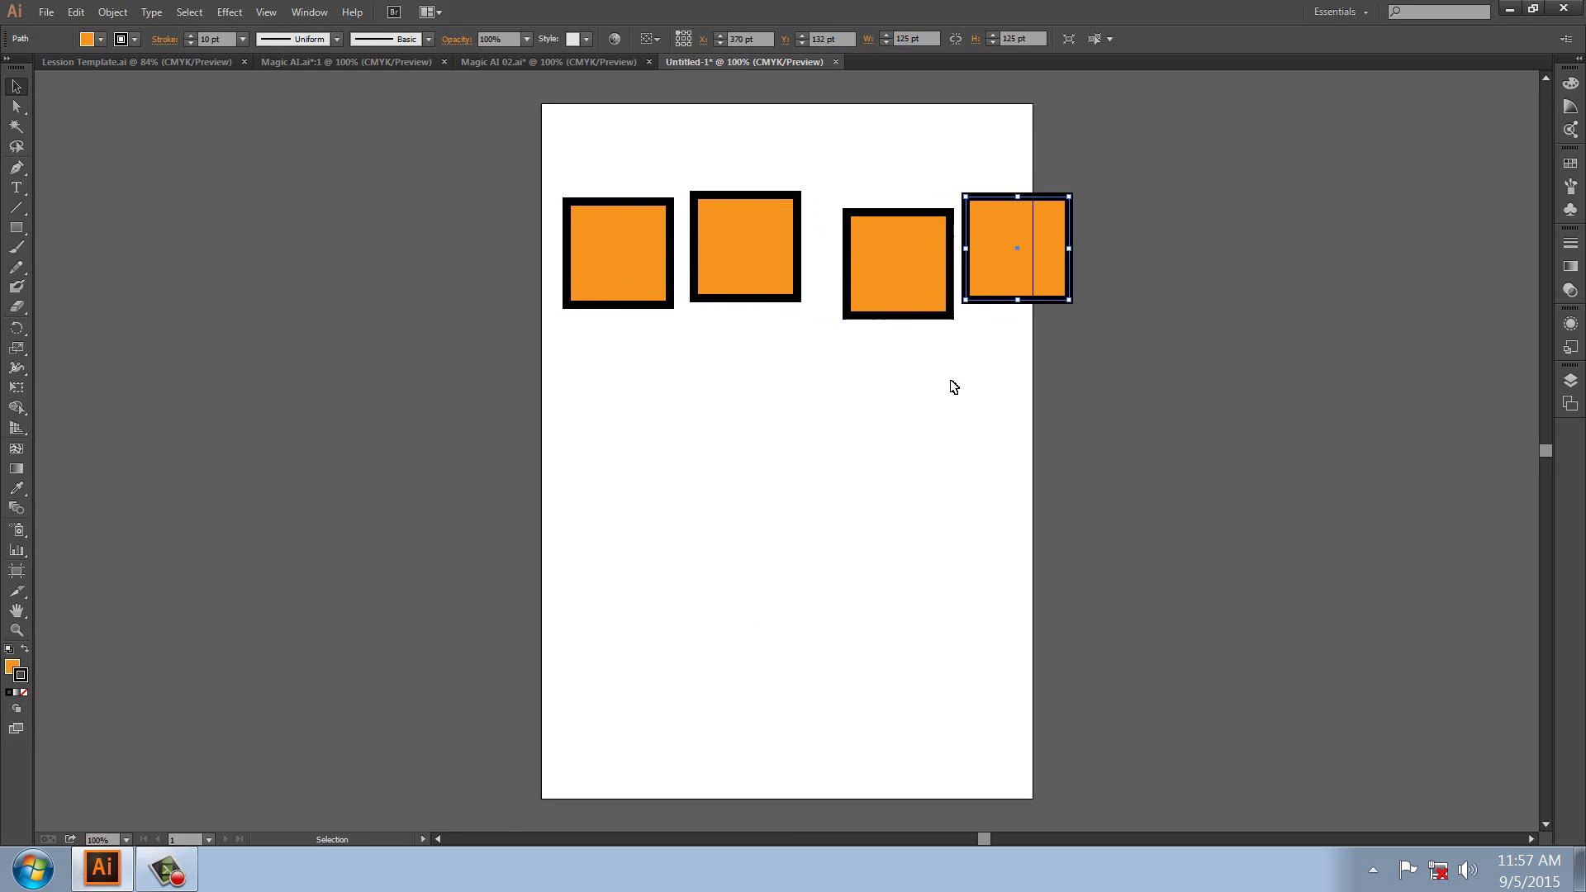
click(949, 383)
drag(550, 168, 1244, 432)
drag(1002, 273, 998, 482)
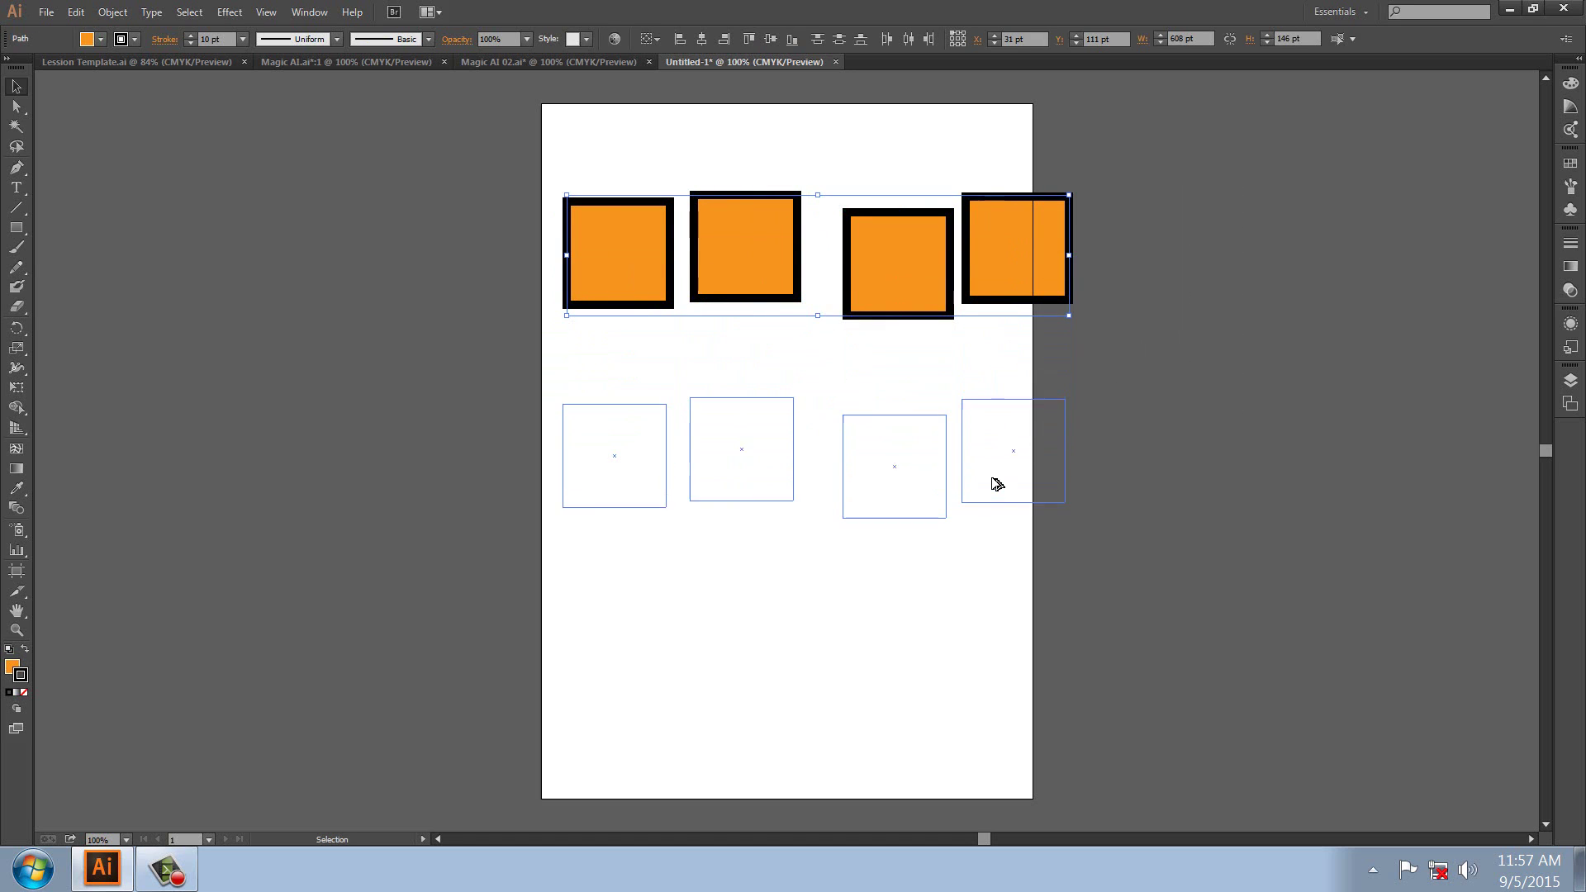
click(545, 438)
Give the copied row 20 pt outlines and drag it into a further row
drag(892, 548, 602, 347)
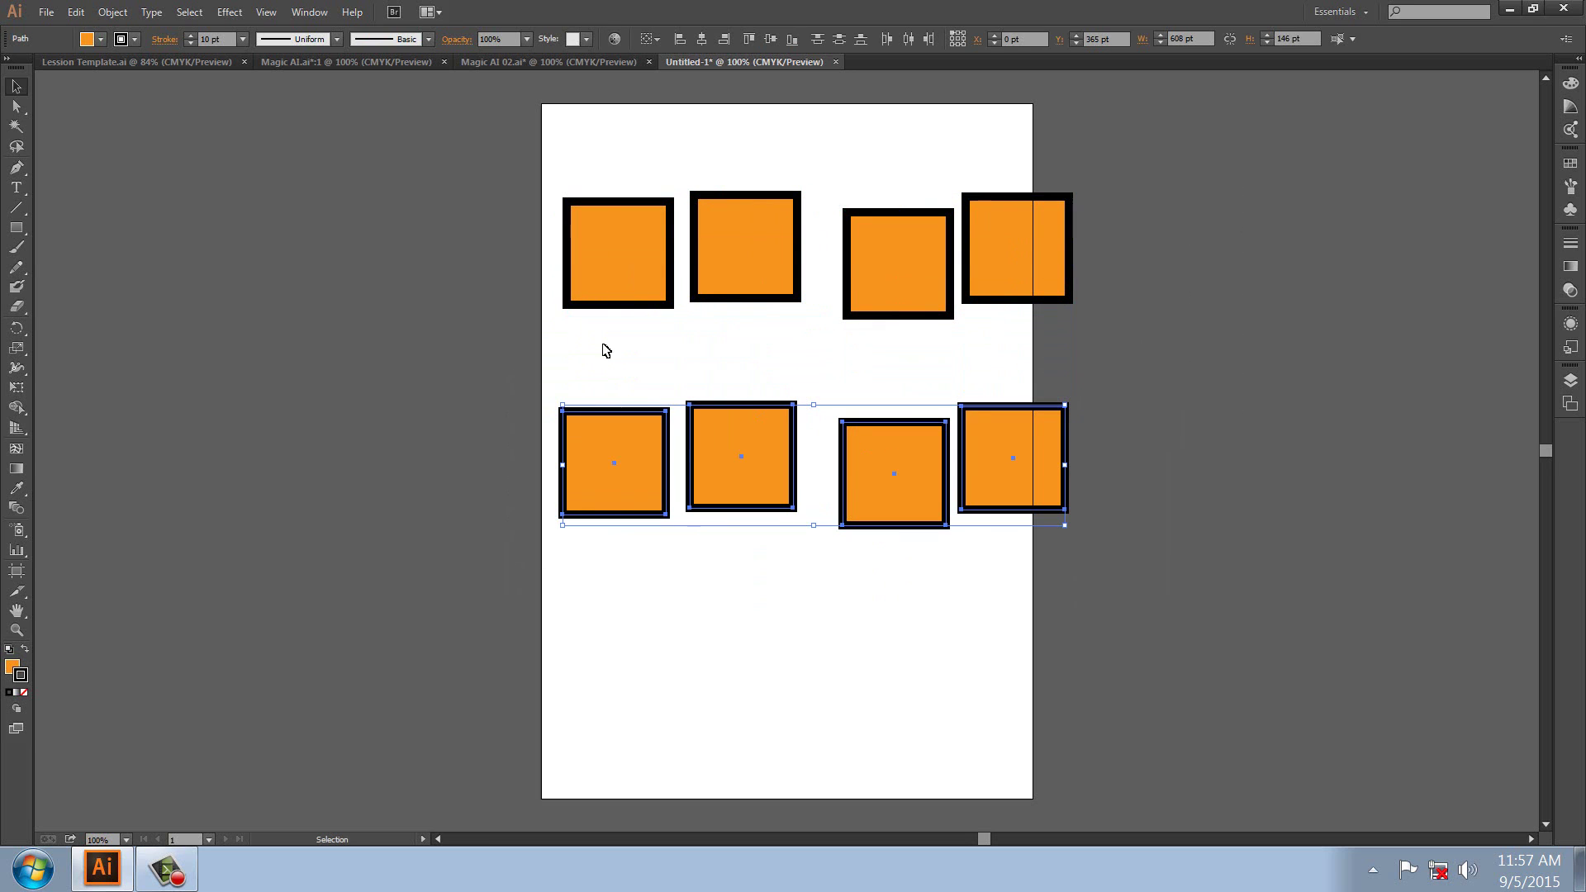
click(242, 38)
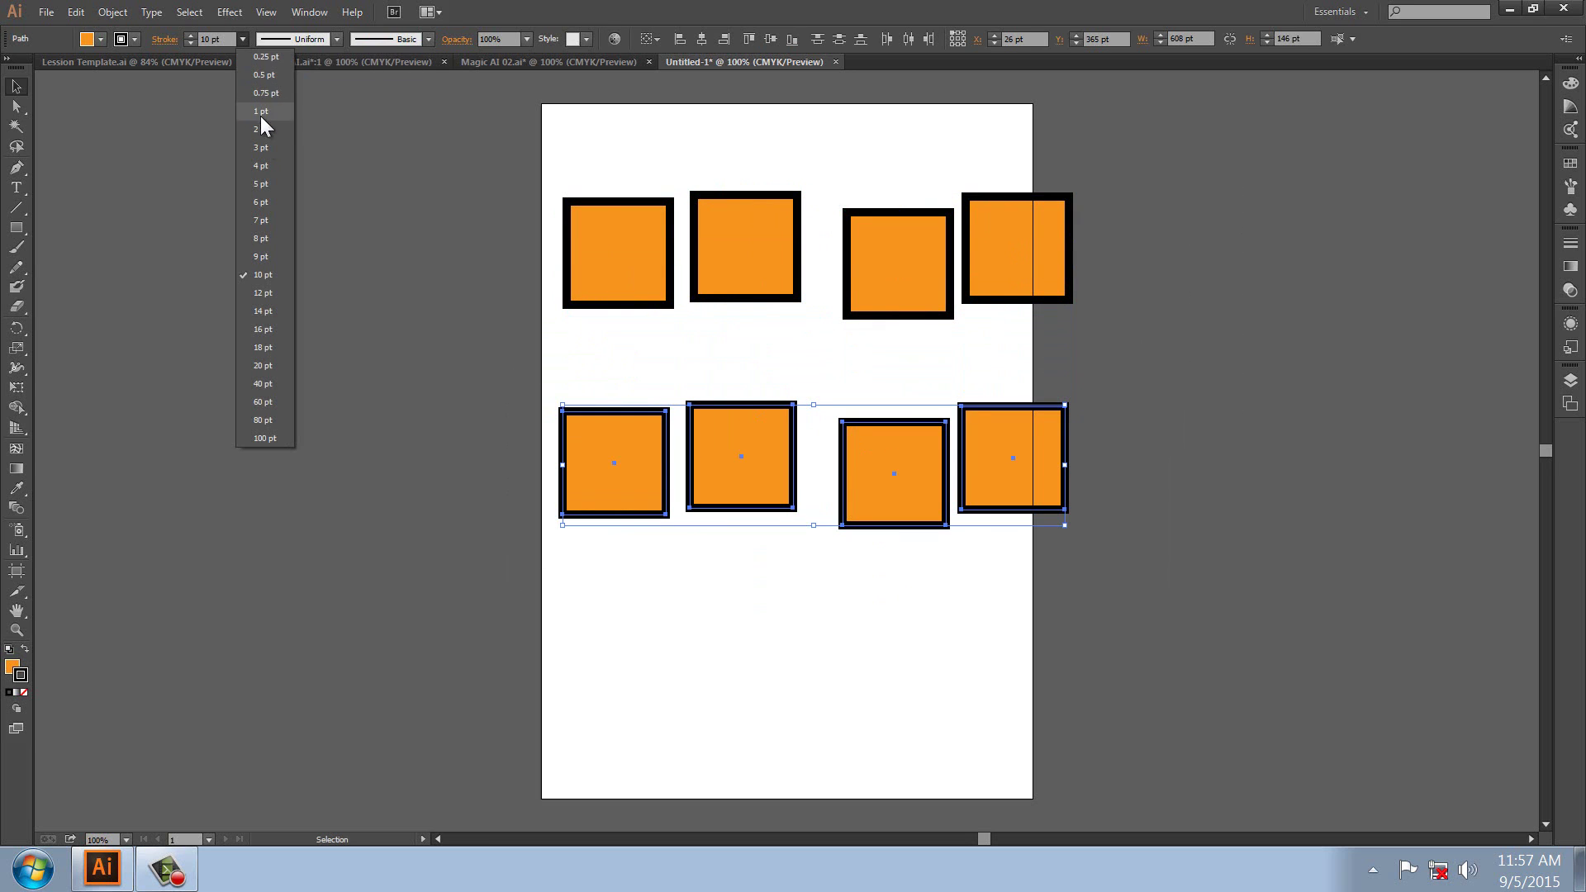
click(262, 365)
mouse_move(765, 469)
mouse_down()
mouse_move(762, 425)
mouse_move(781, 639)
mouse_up()
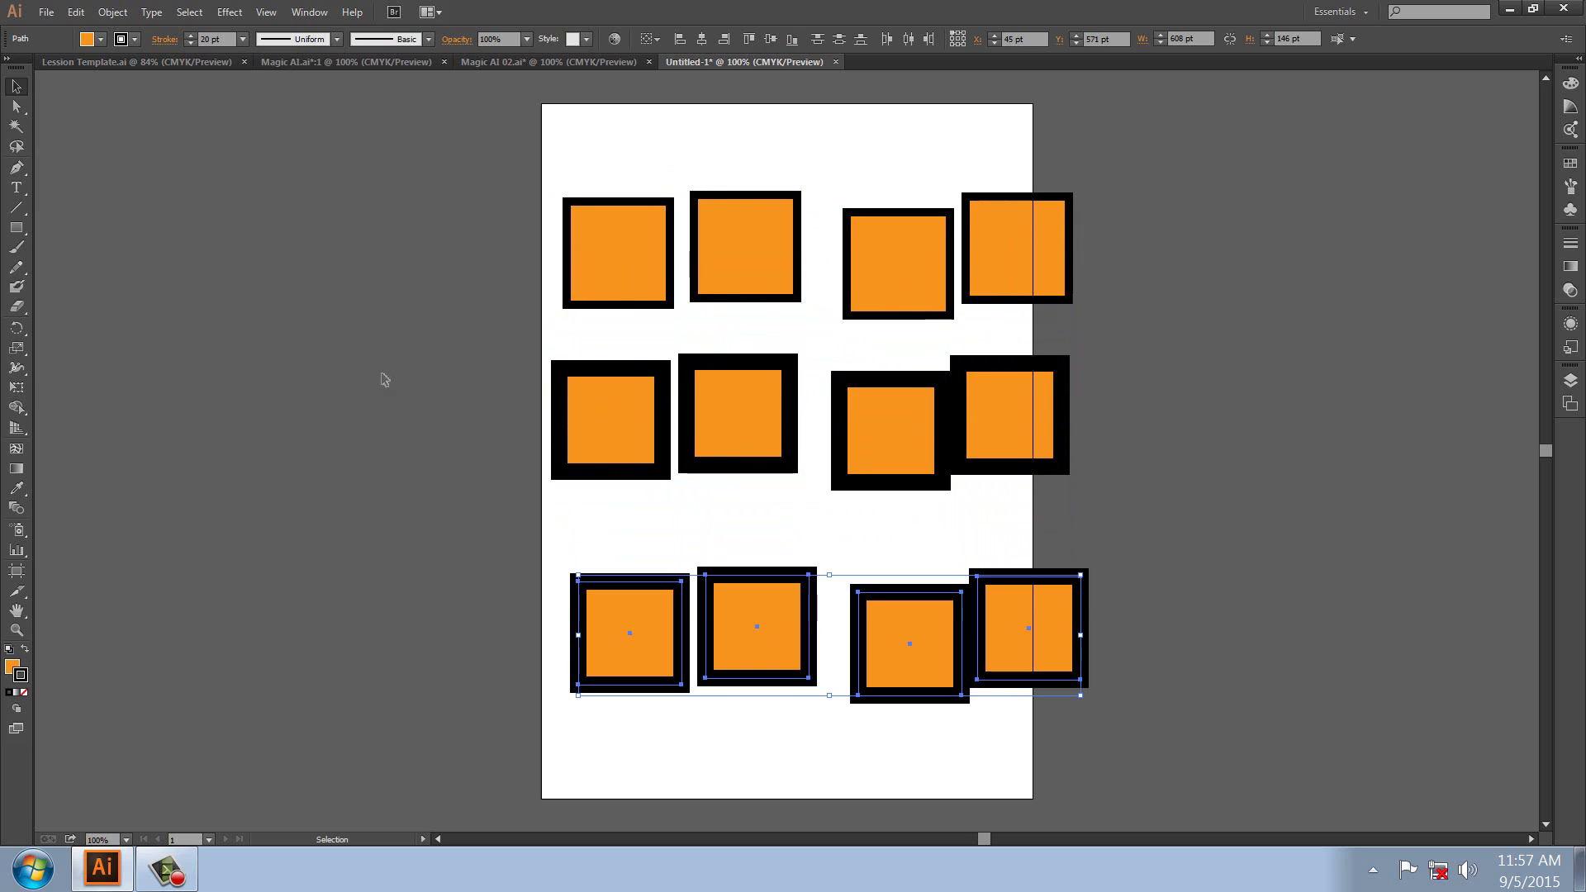
click(693, 541)
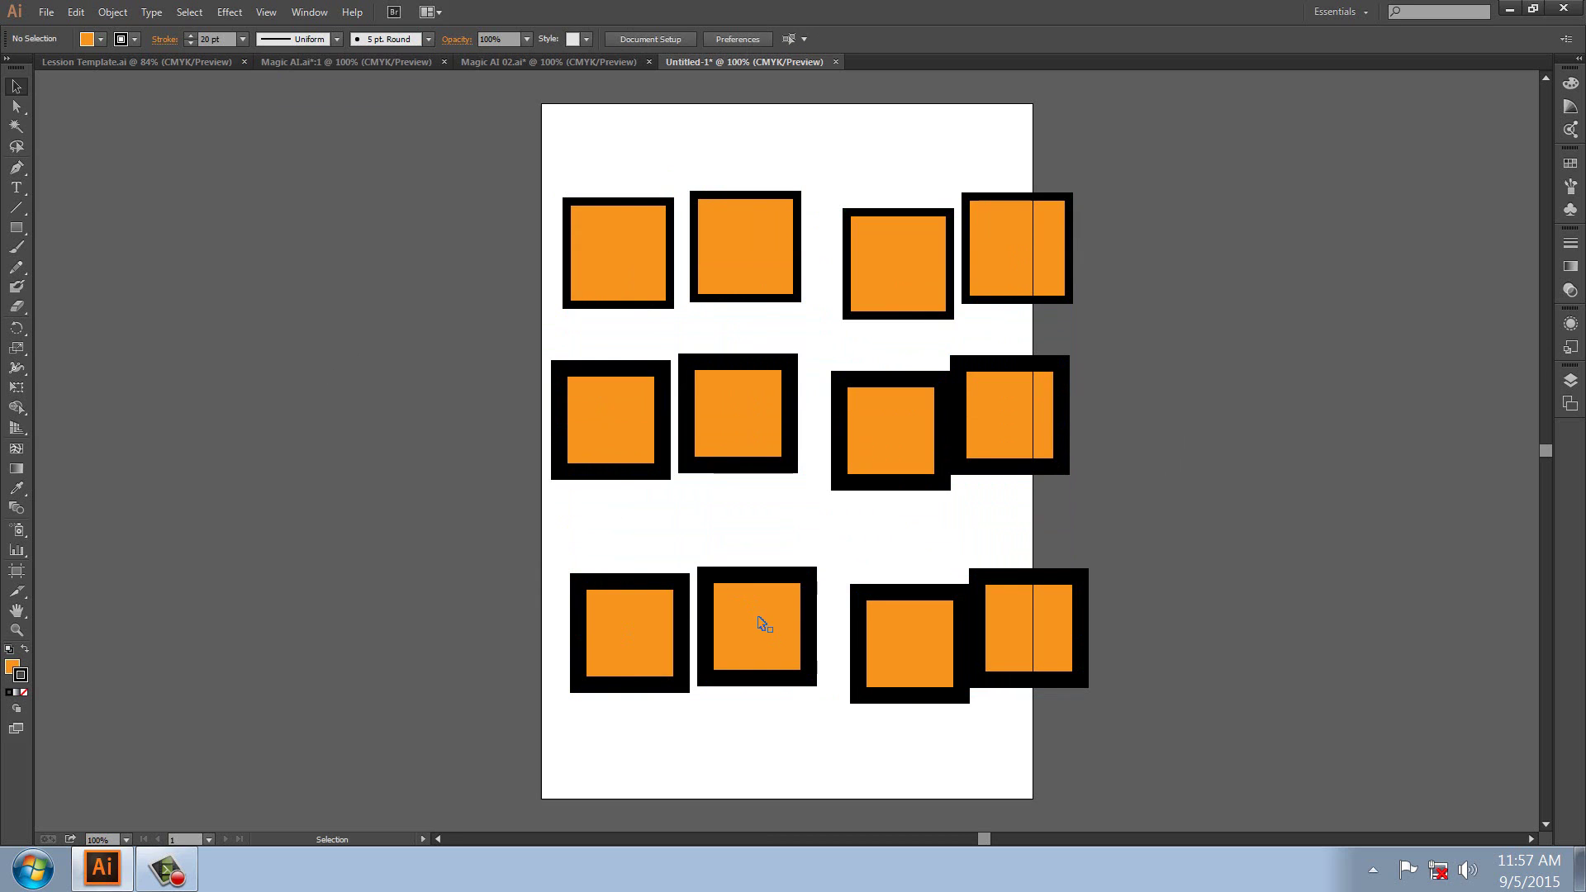
Set two bottom-row squares to Multiply blending, then Magic Wand-select every orange square
click(762, 624)
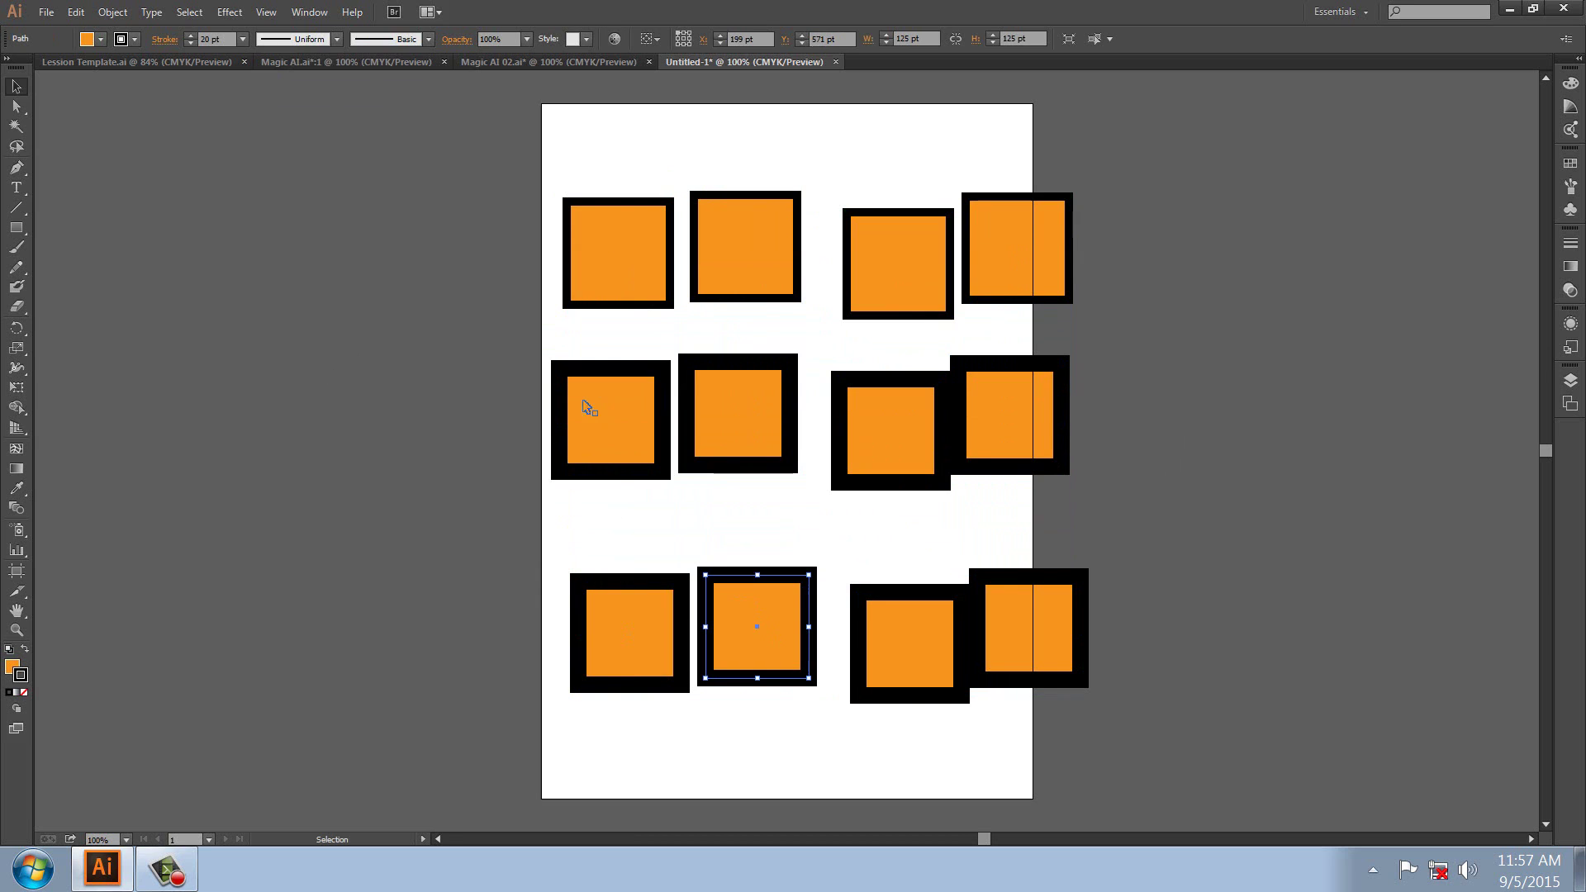
click(457, 39)
click(325, 66)
click(307, 114)
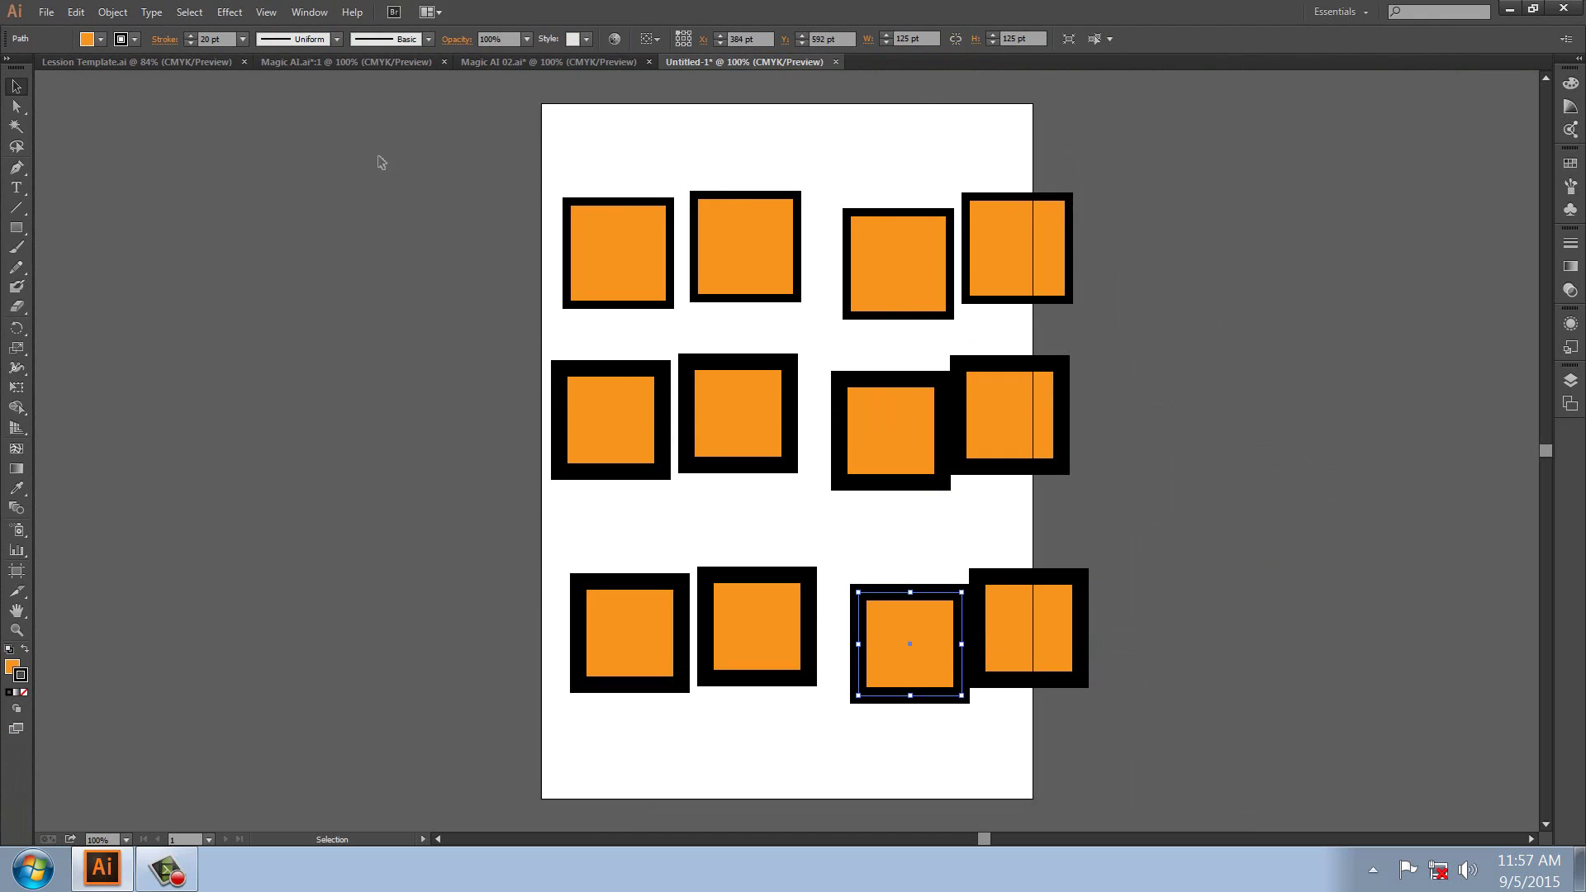
click(243, 39)
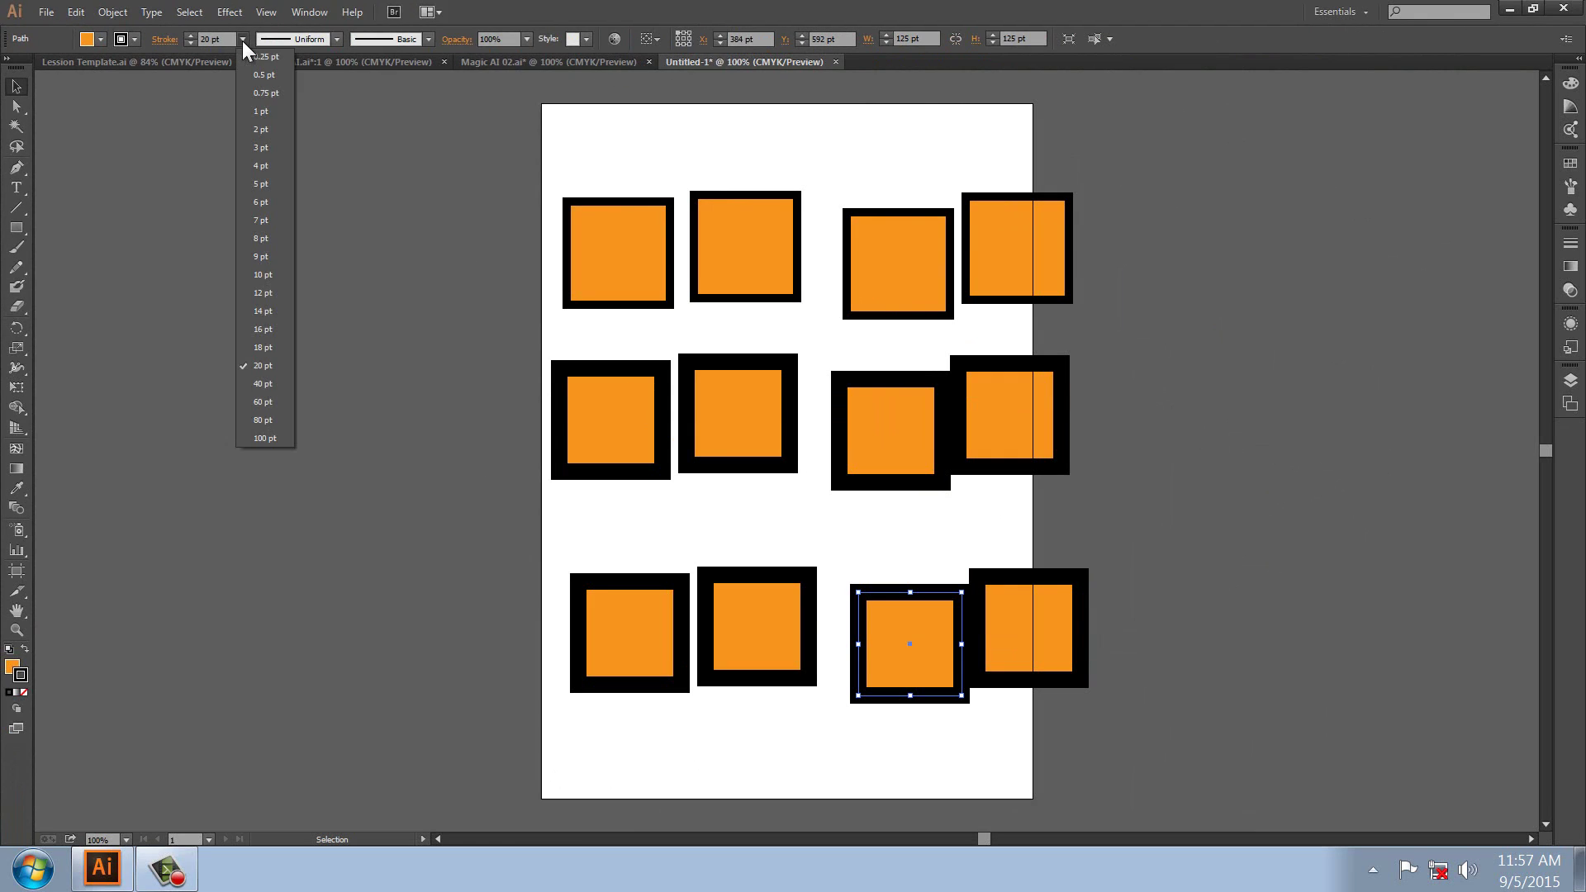
click(457, 39)
click(358, 67)
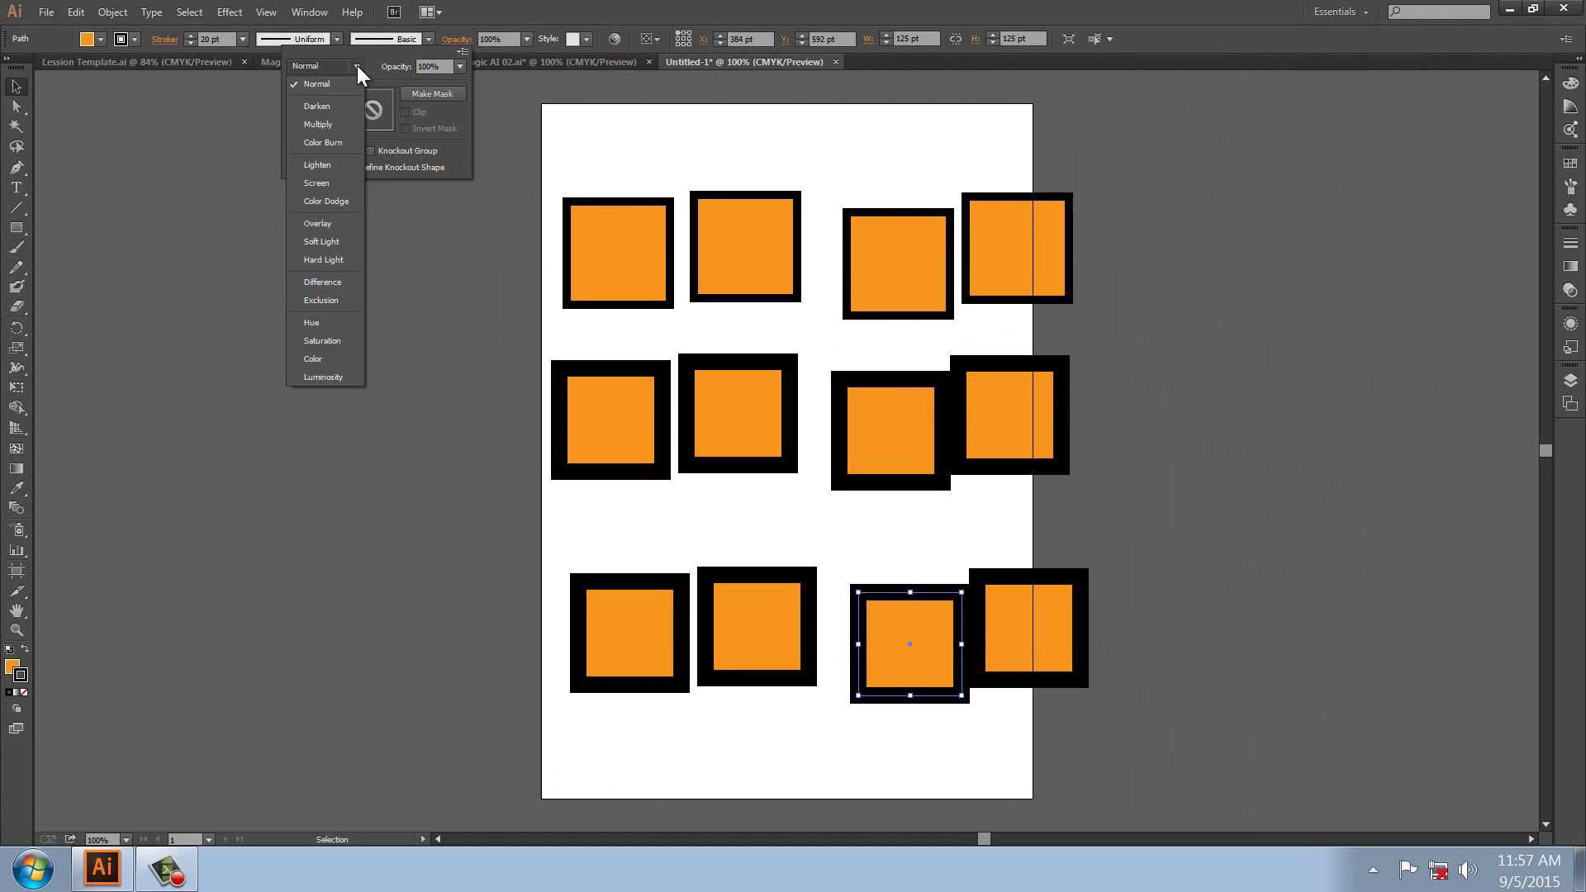
click(317, 124)
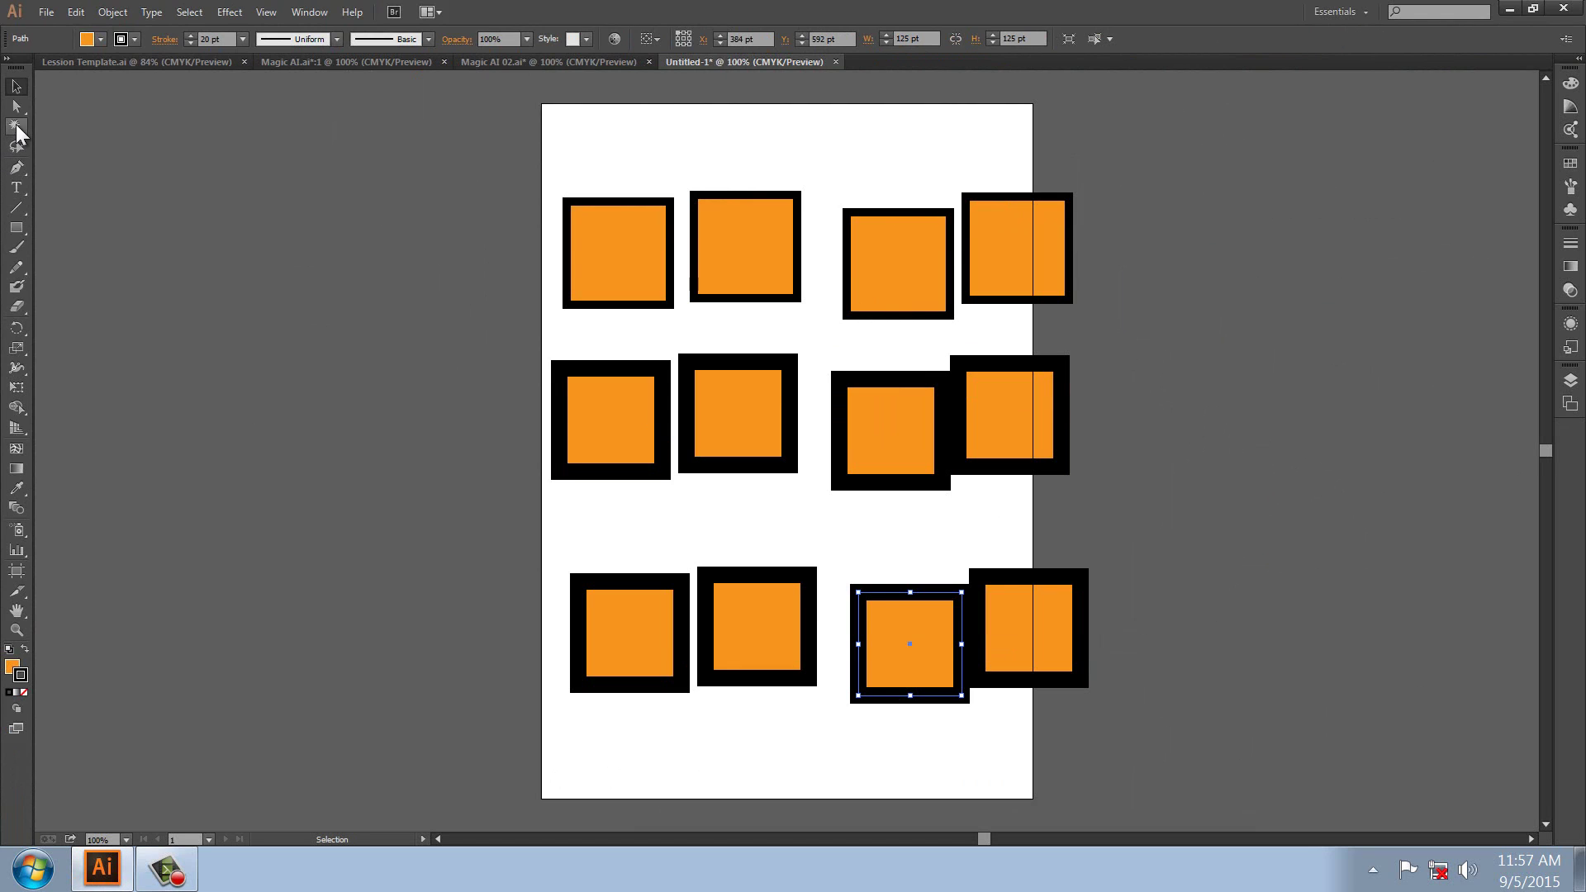
click(16, 126)
click(579, 253)
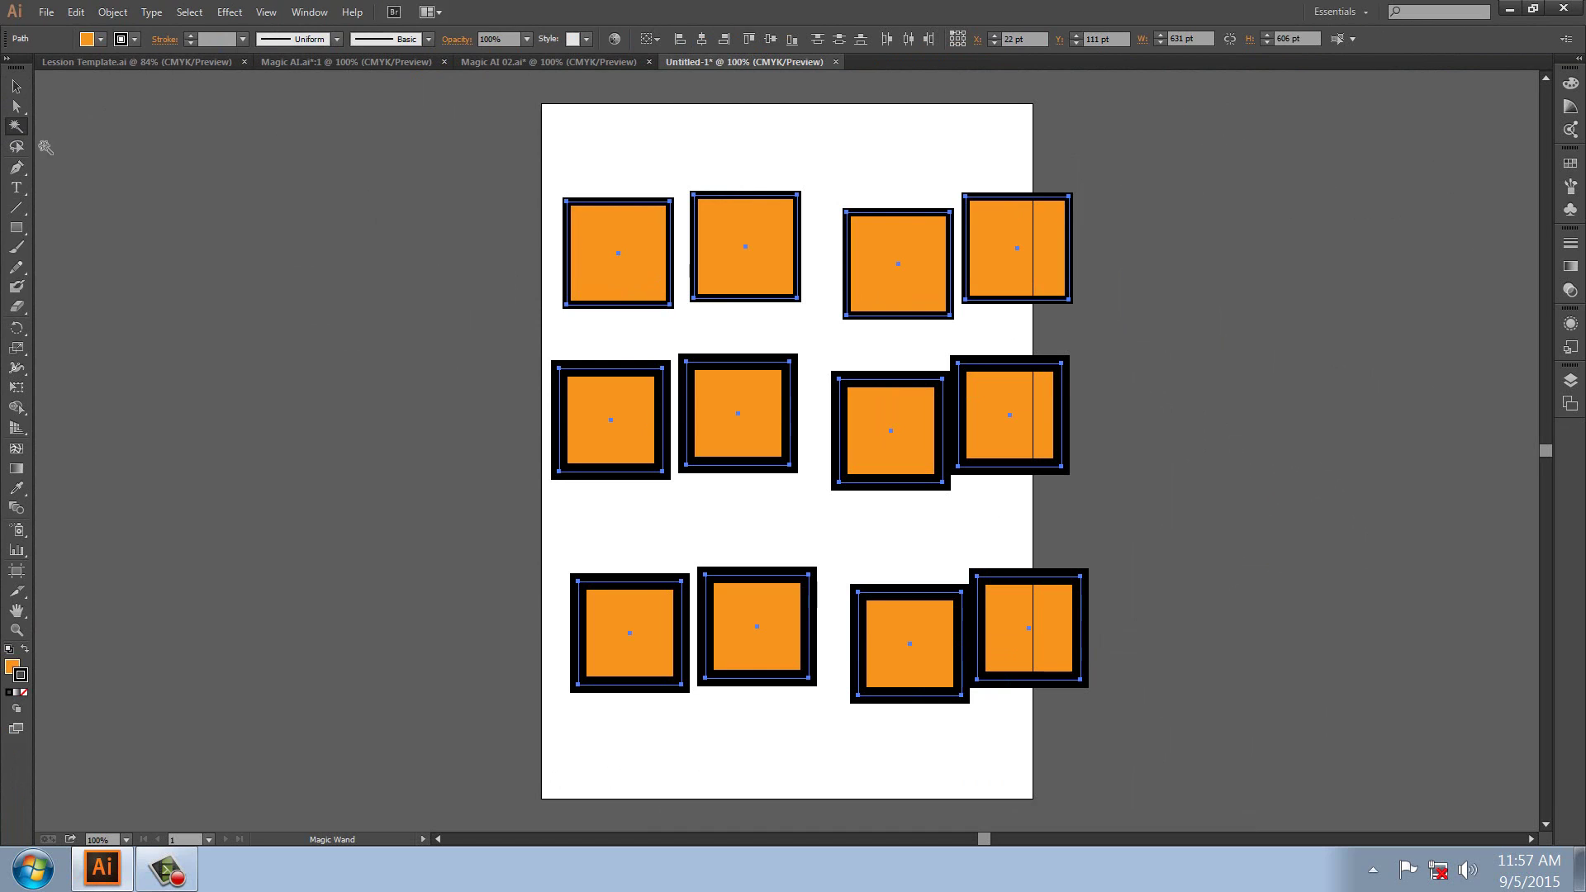
Switch the Magic Wand from matching Fill Color to matching Stroke Color
double_click(17, 126)
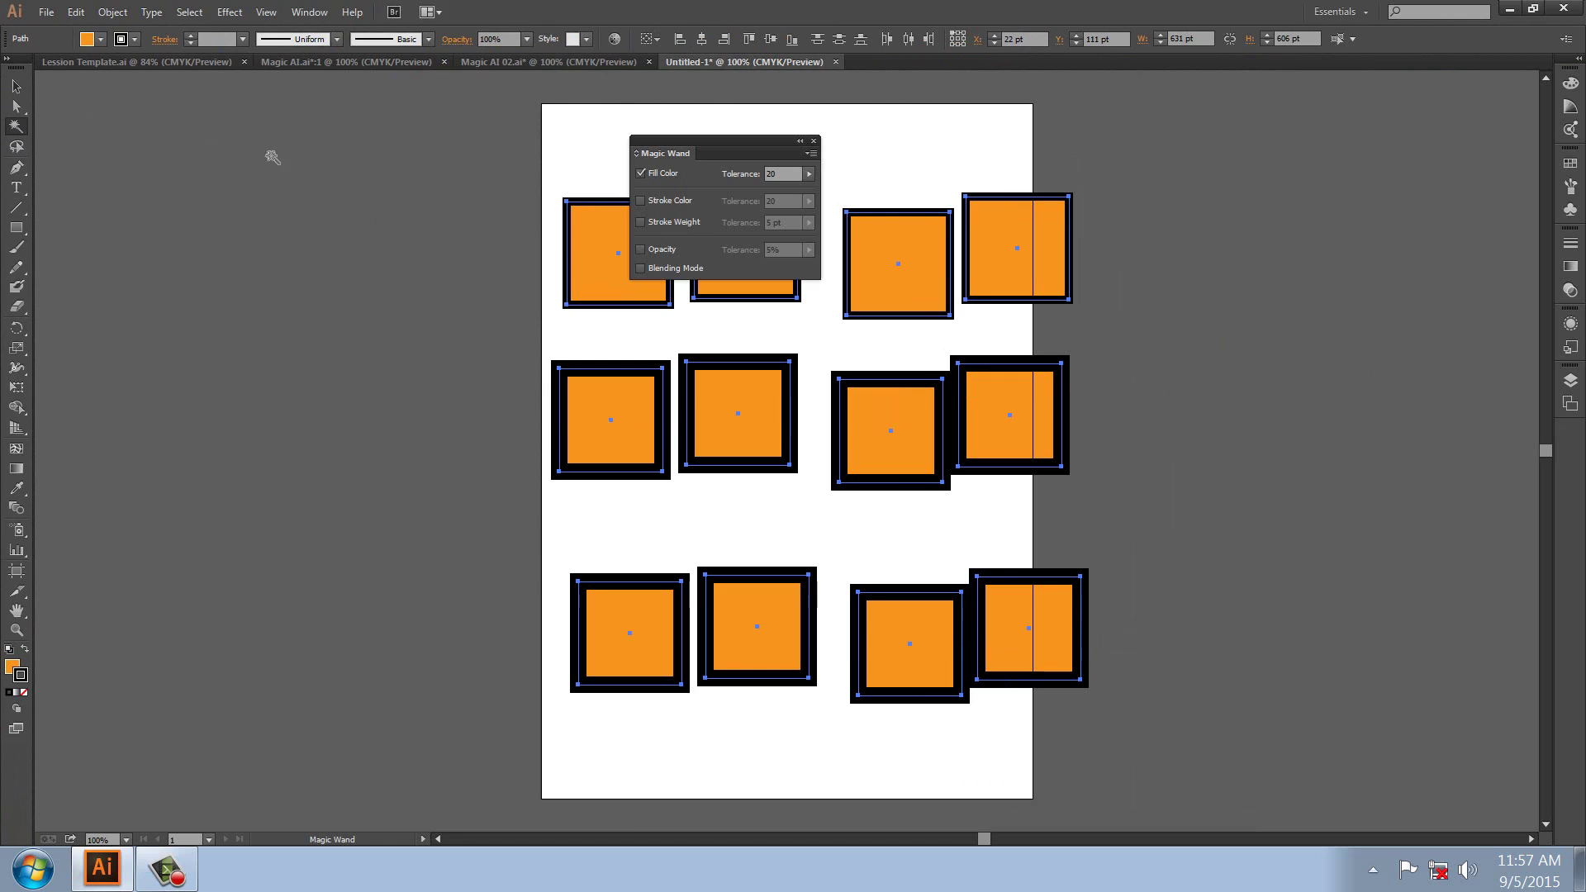
click(641, 174)
click(641, 201)
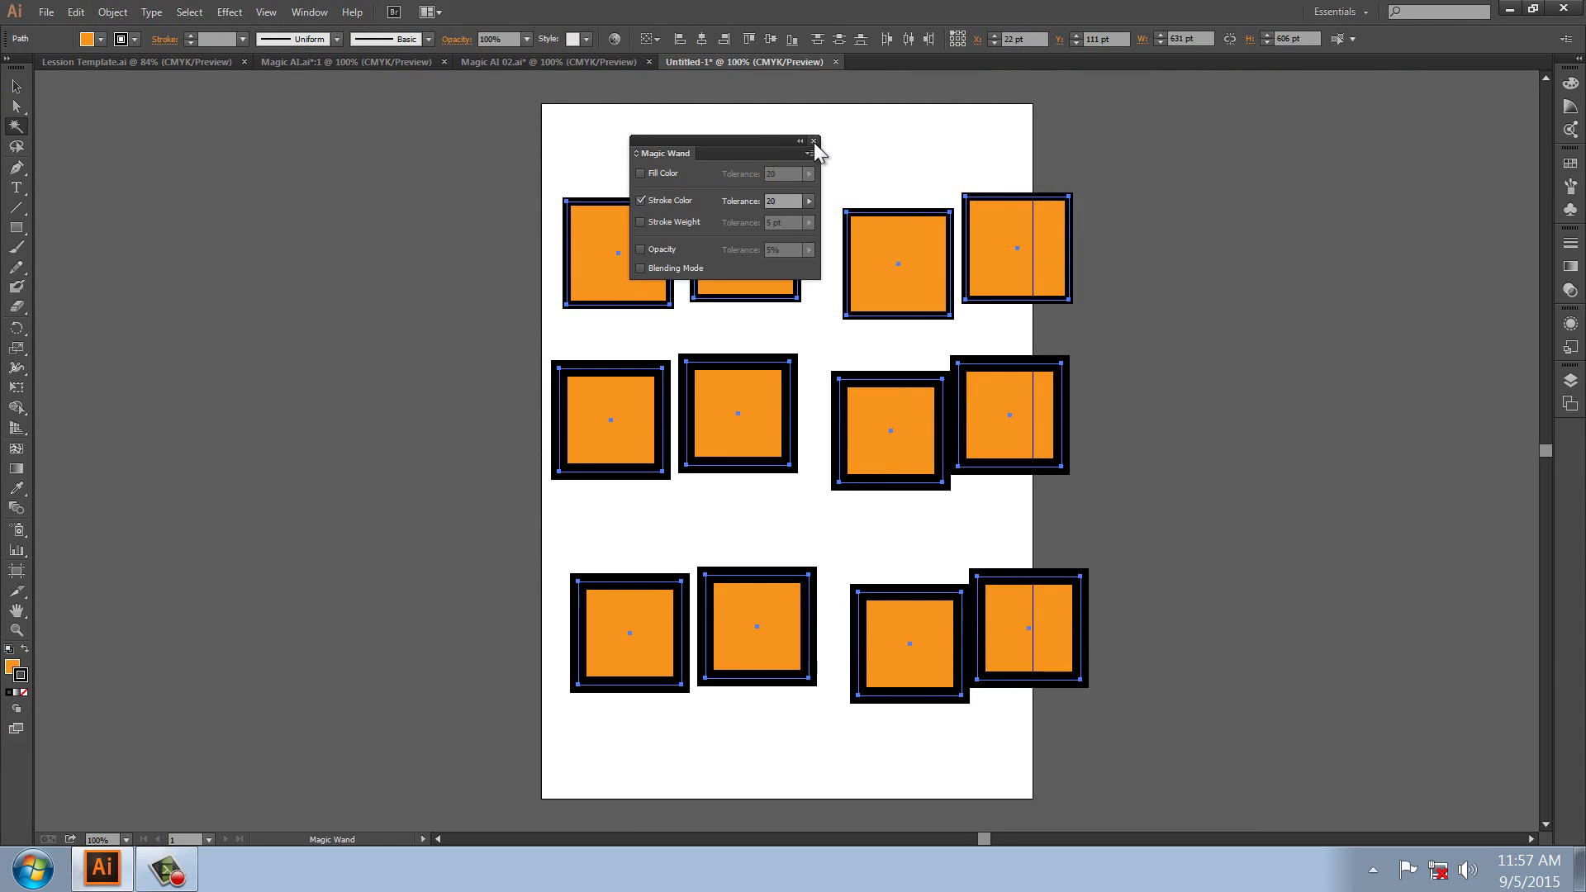
click(813, 141)
Give the top-row second, middle-row second and bottom-right squares green outlines
click(508, 187)
key(v)
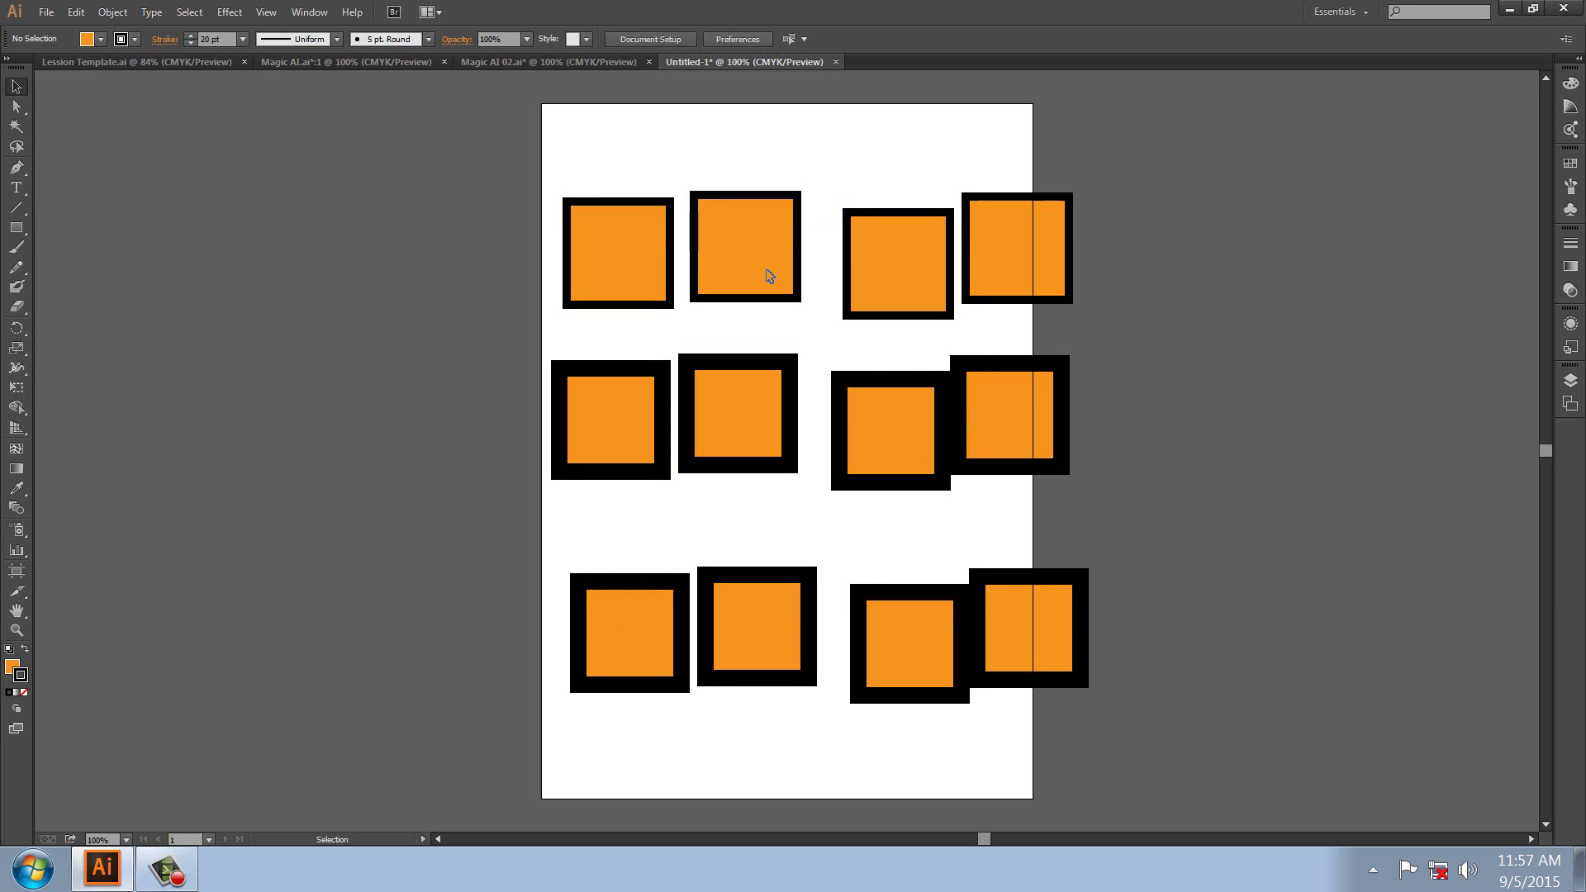
click(769, 276)
click(100, 39)
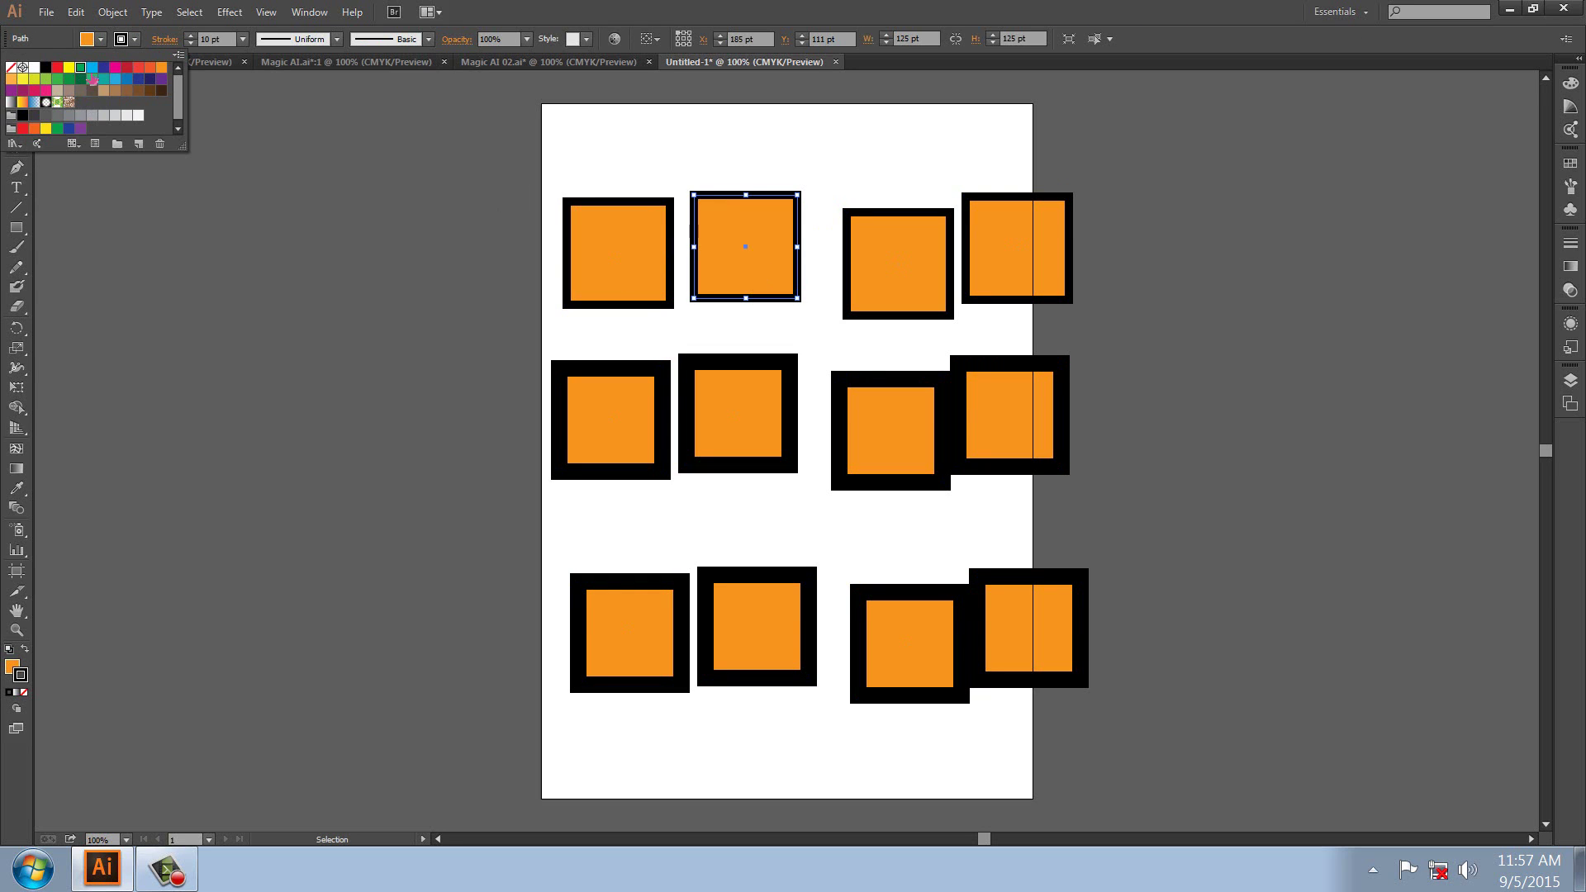
click(94, 80)
double_click(786, 449)
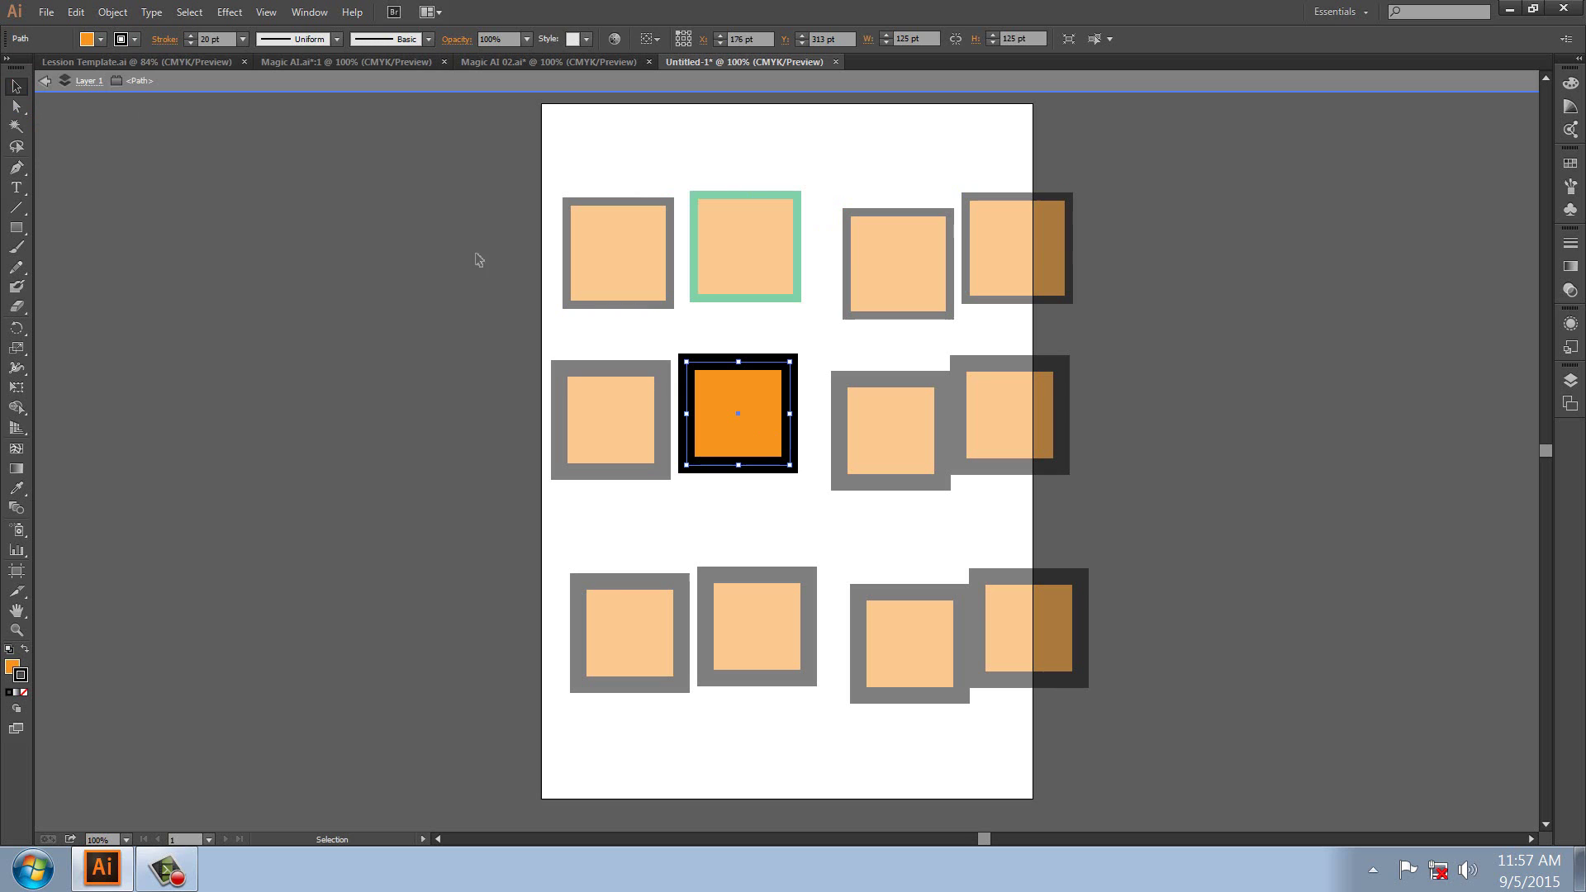
click(135, 39)
click(79, 70)
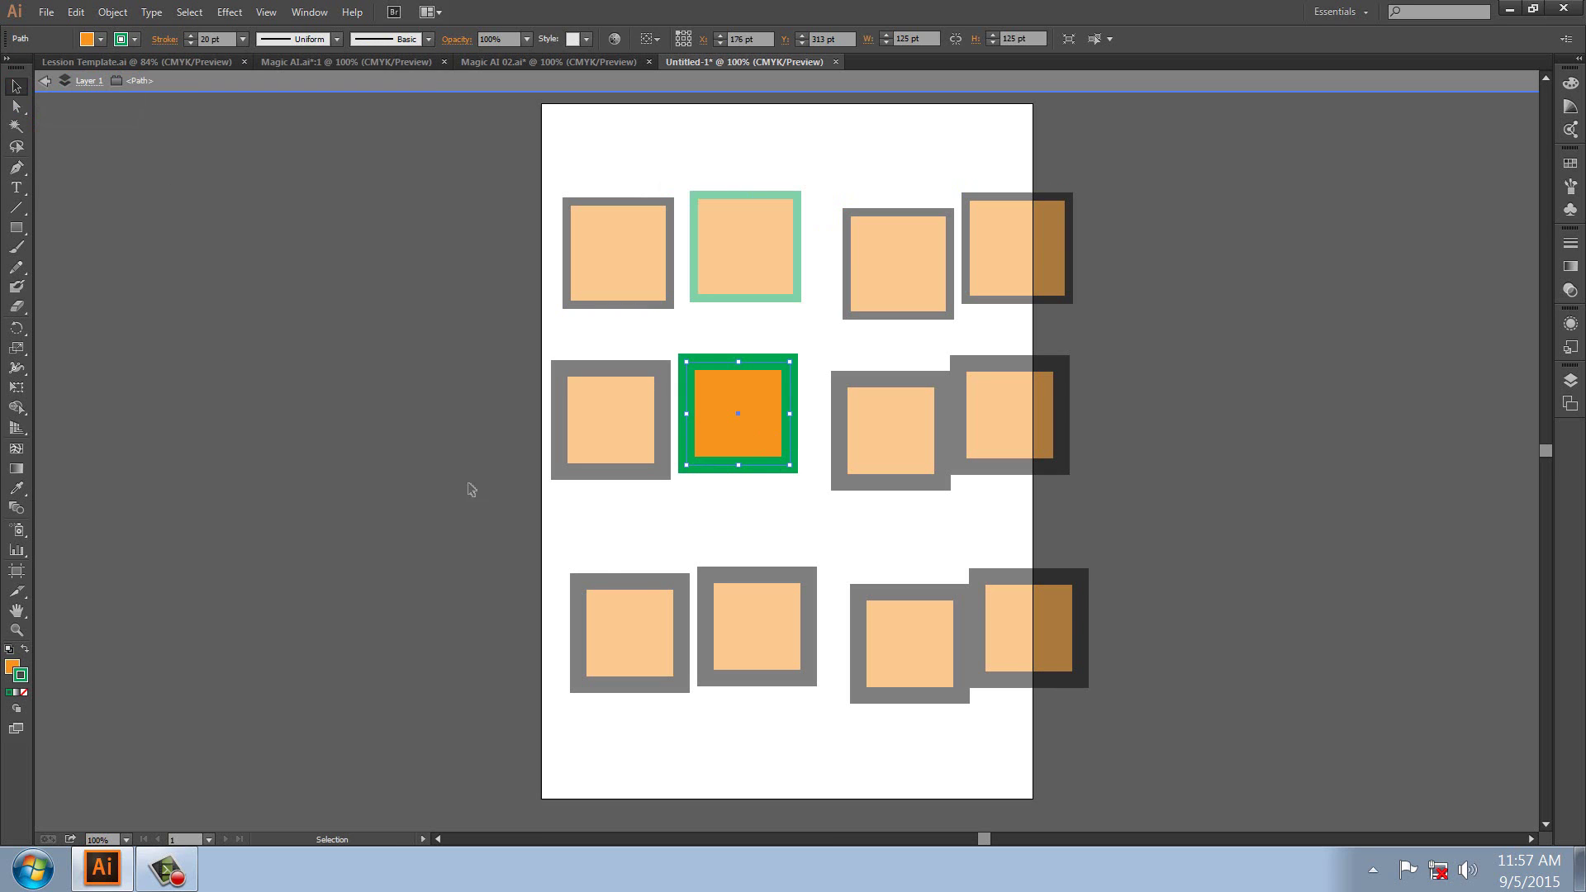
double_click(1042, 649)
click(1042, 648)
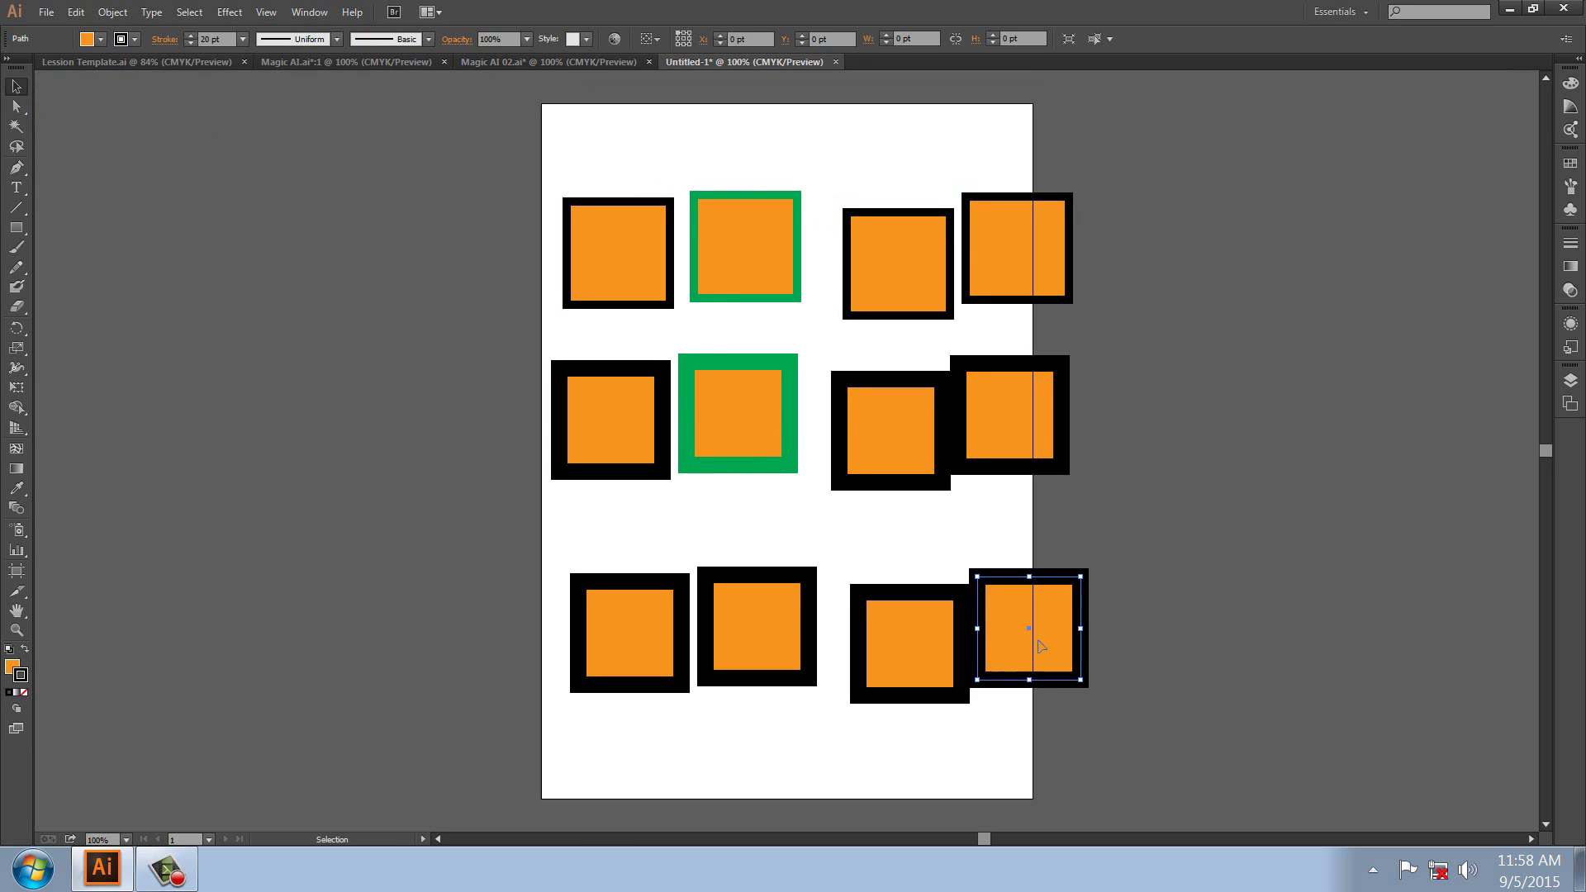
click(134, 39)
click(81, 72)
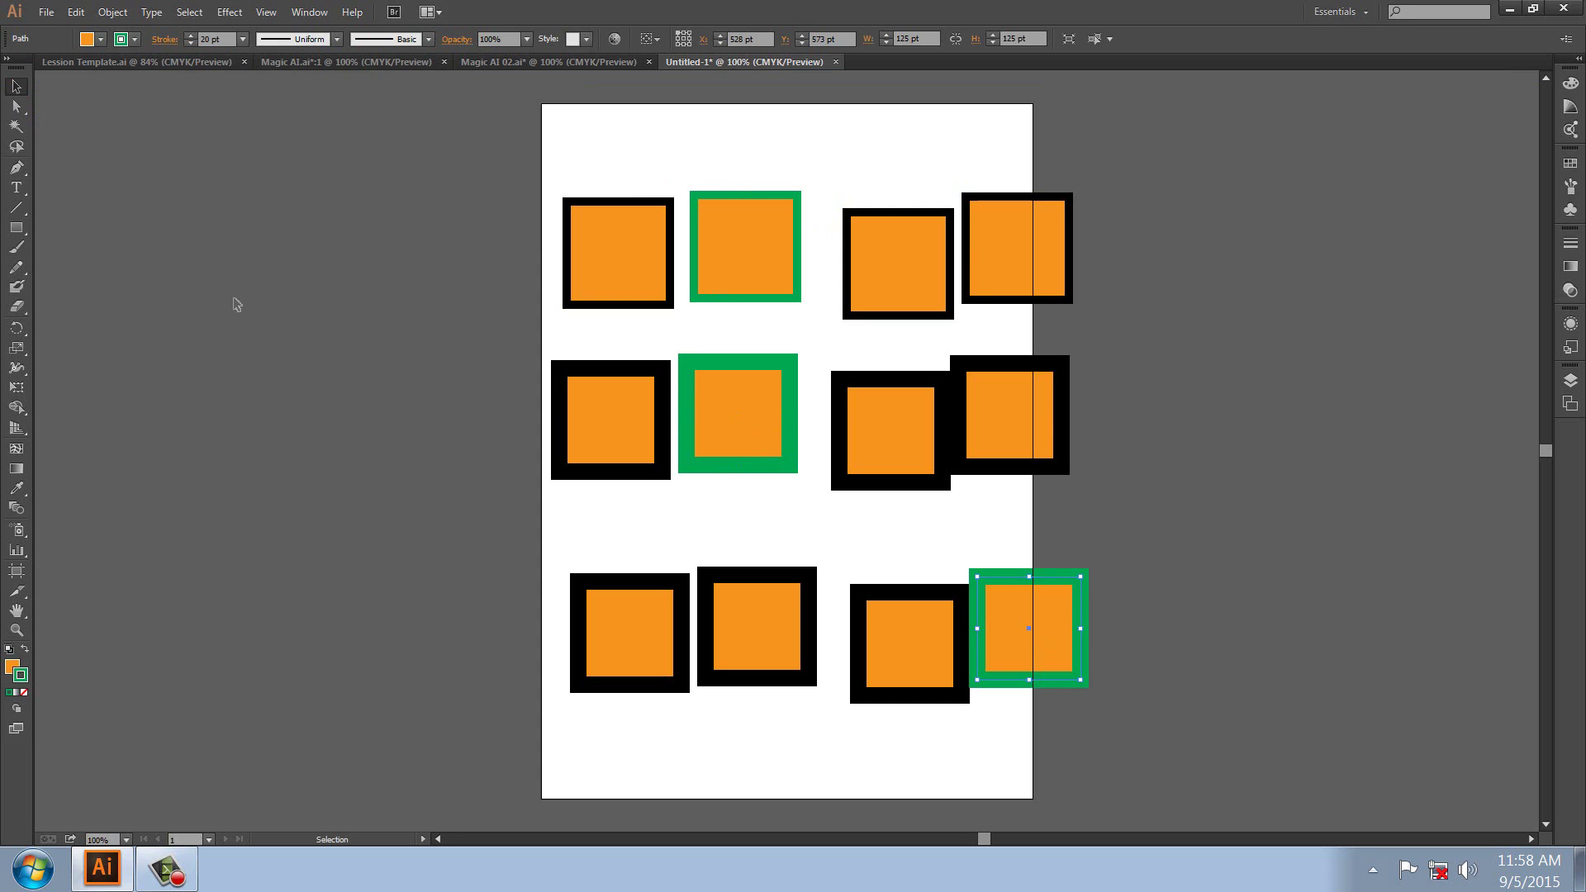
click(237, 304)
Magic Wand-select the three green-outlined squares and delete them
click(17, 126)
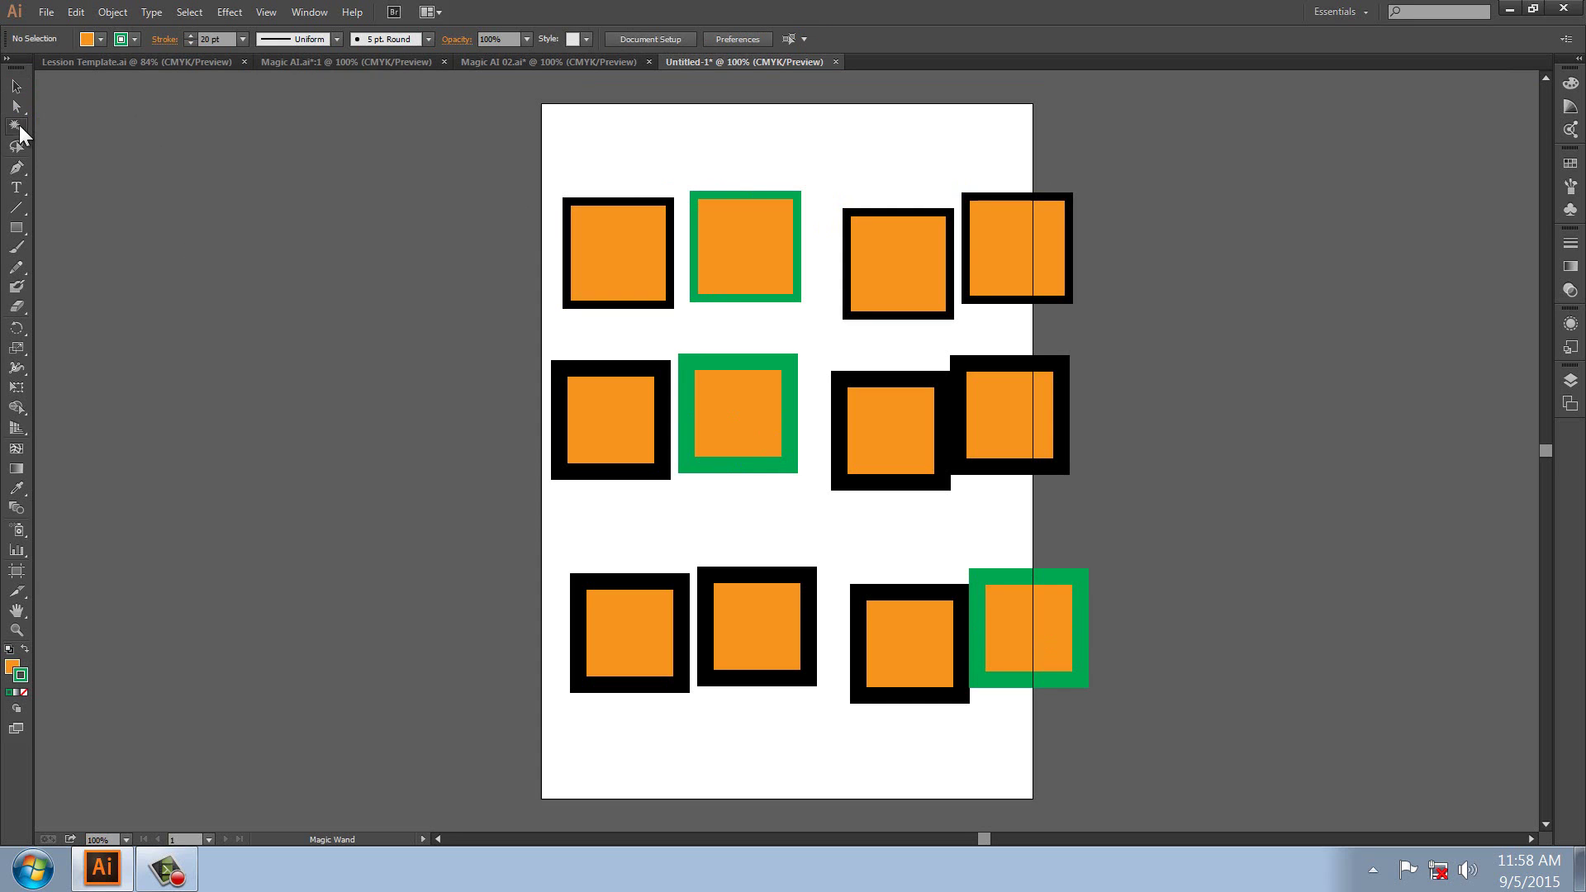
click(727, 214)
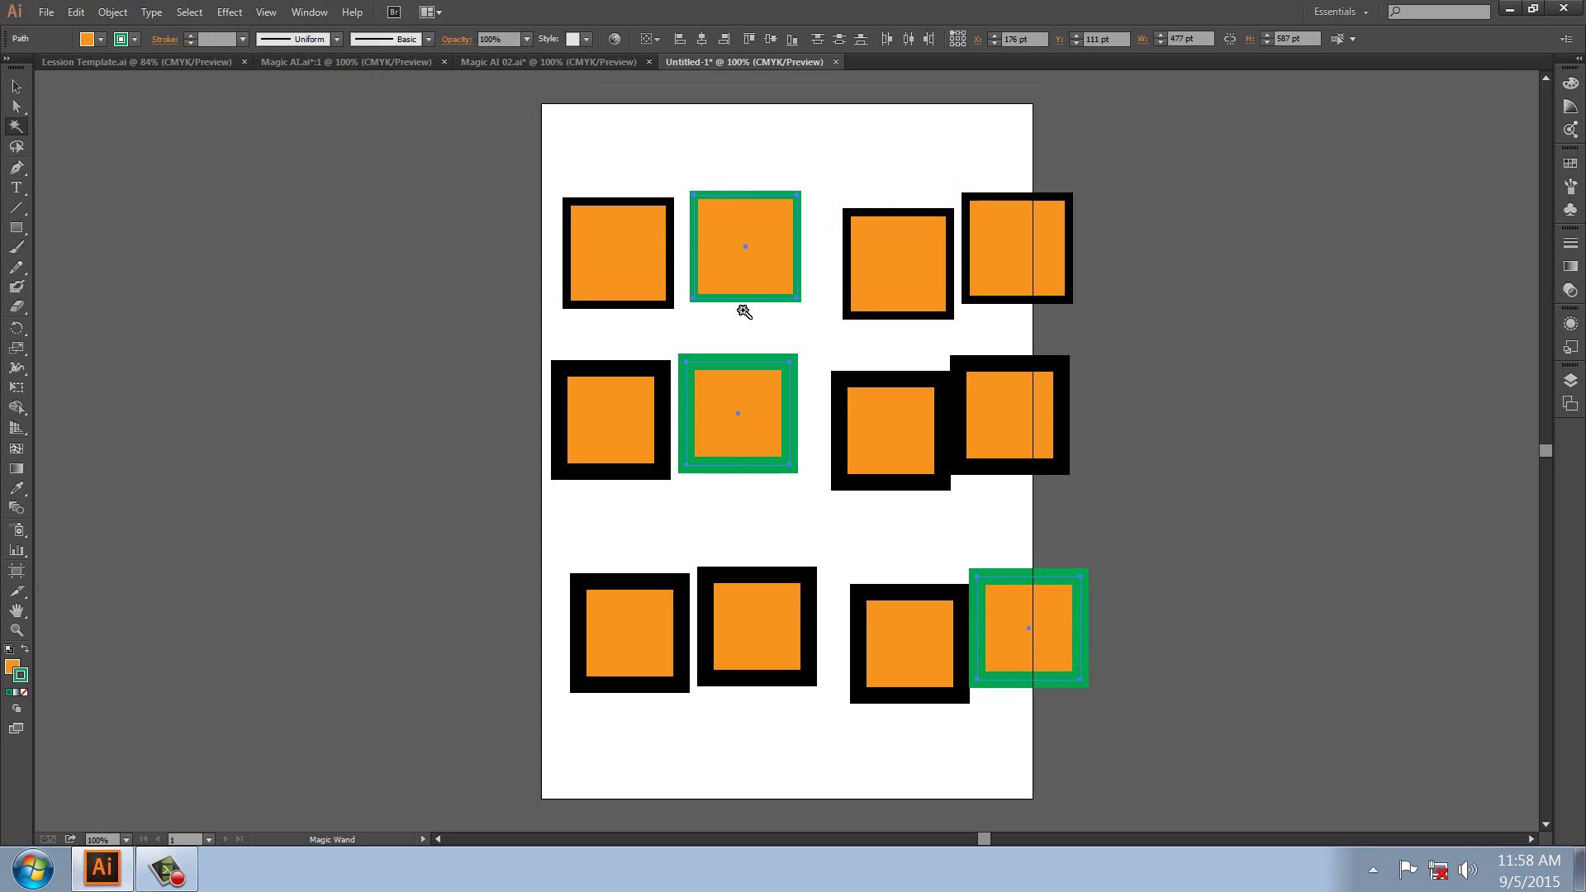
key(Delete)
Undo the deletion and give the bottom row's four squares 40 pt outlines
key(ctrl+z)
click(16, 86)
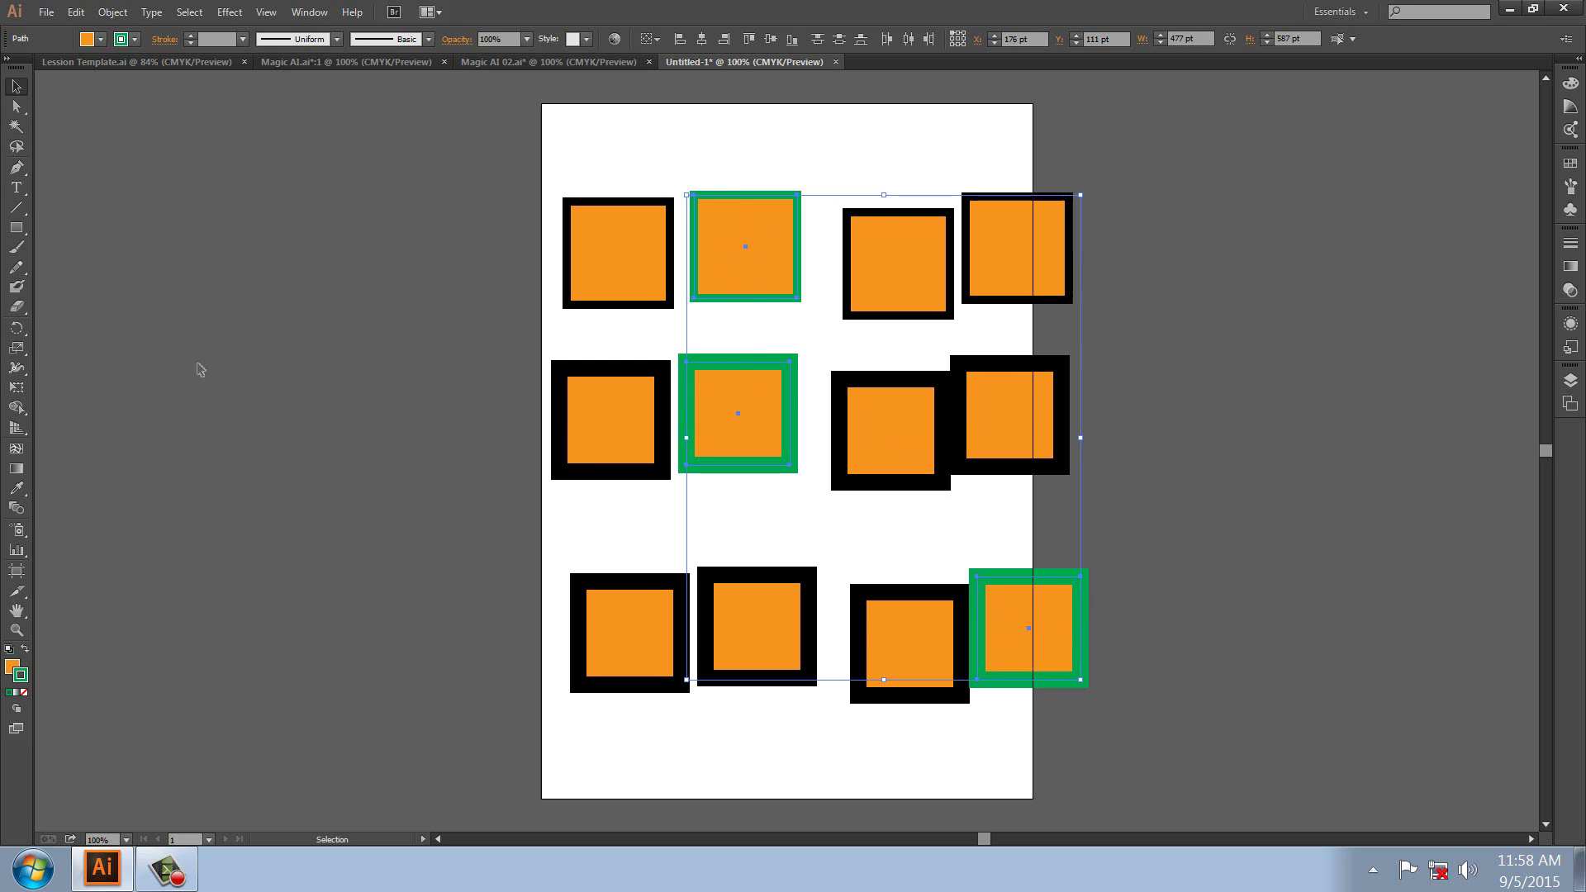
drag(531, 567, 1208, 731)
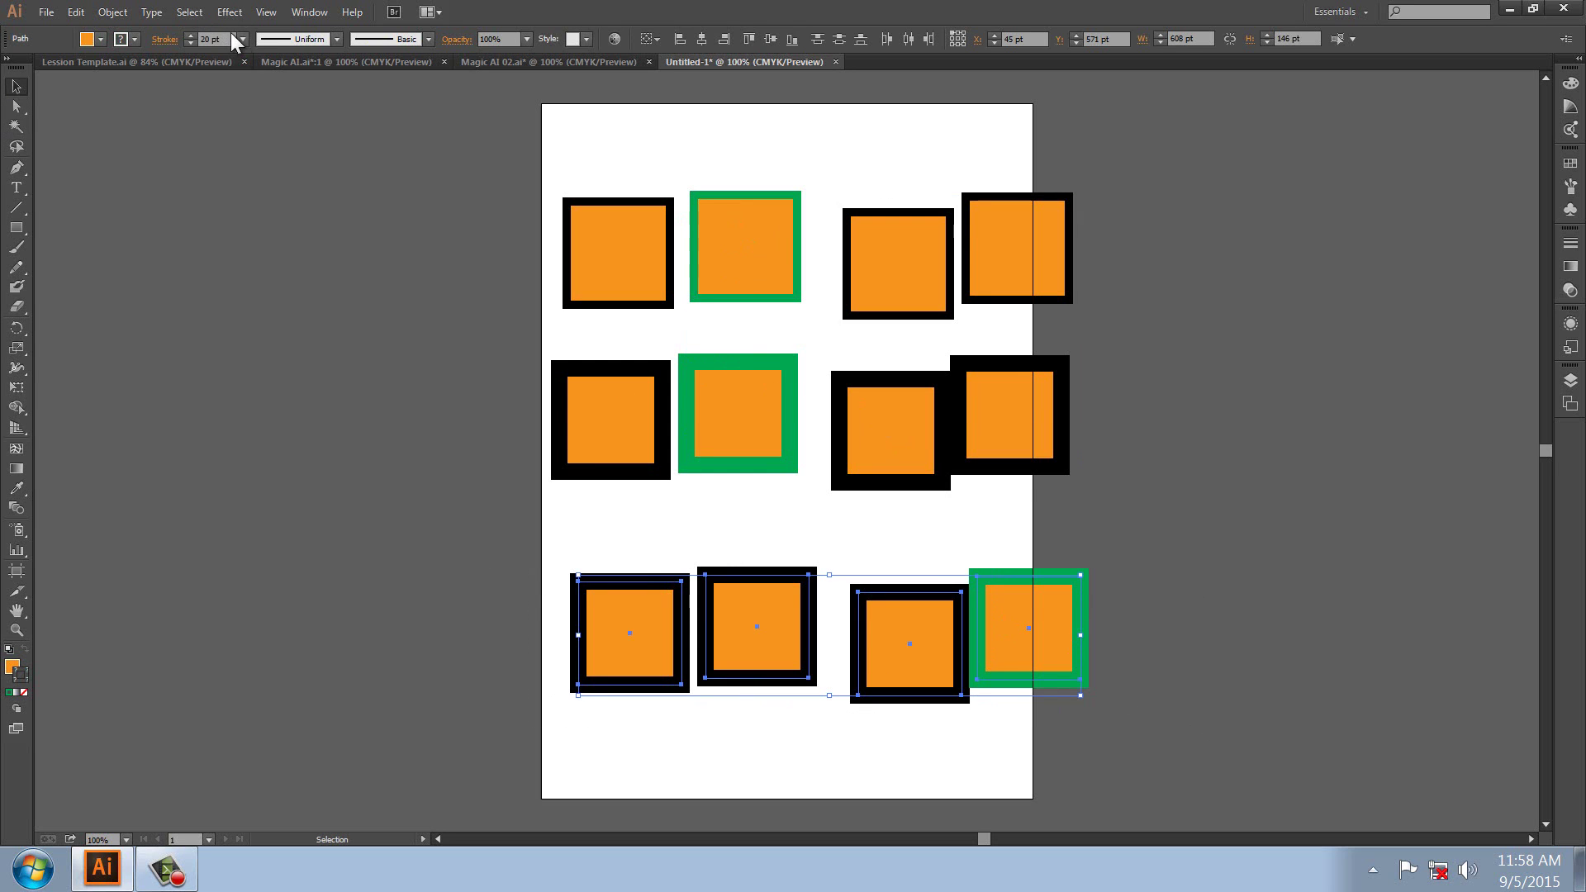
drag(496, 364, 907, 459)
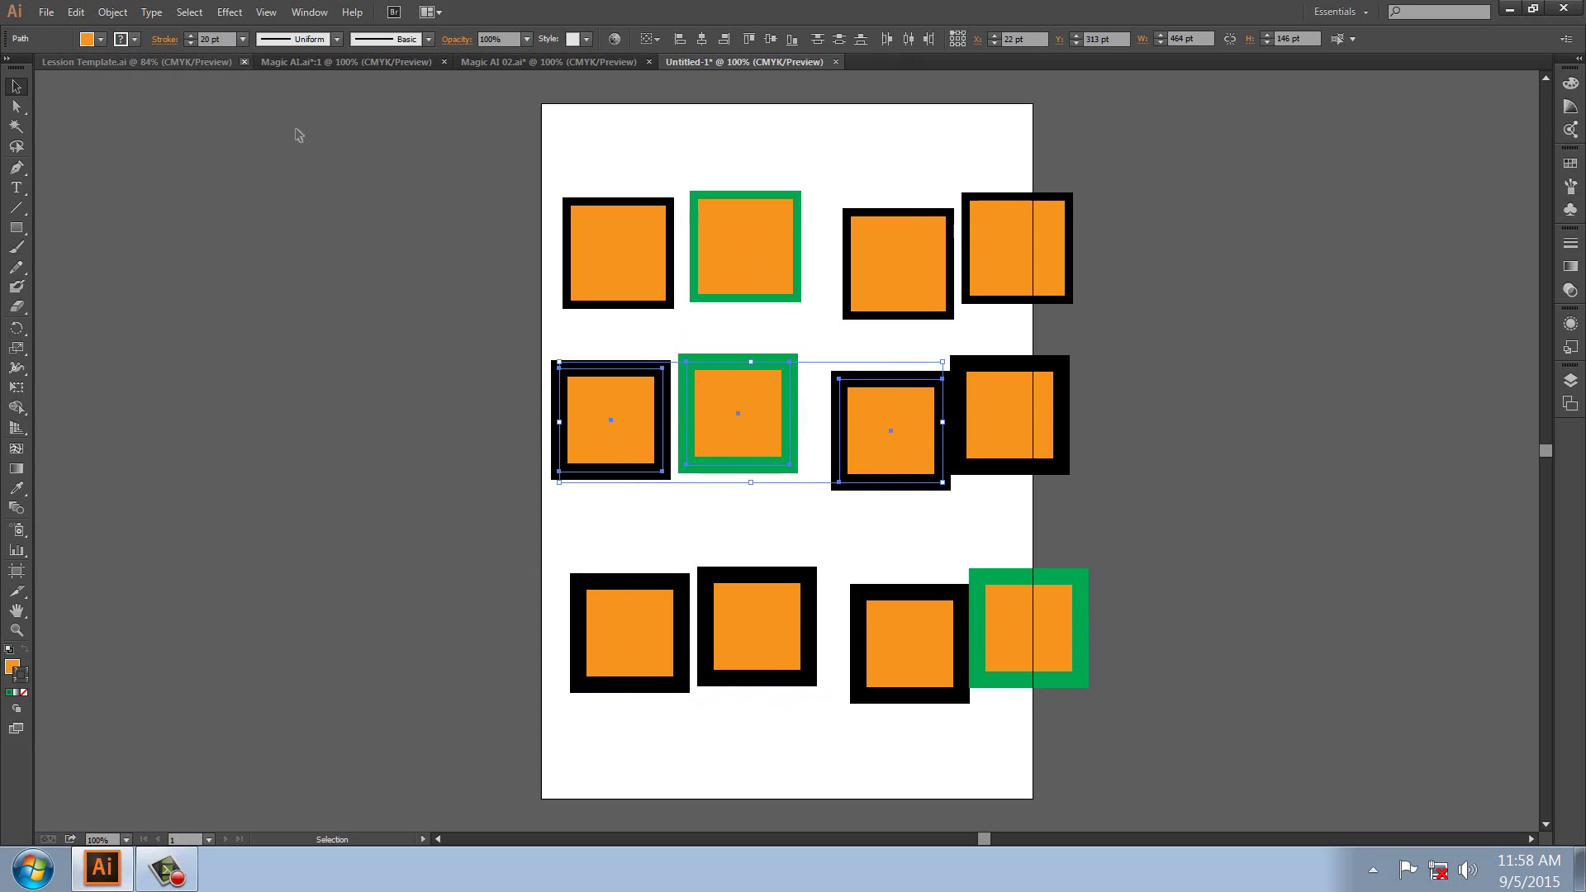
drag(414, 339, 1071, 460)
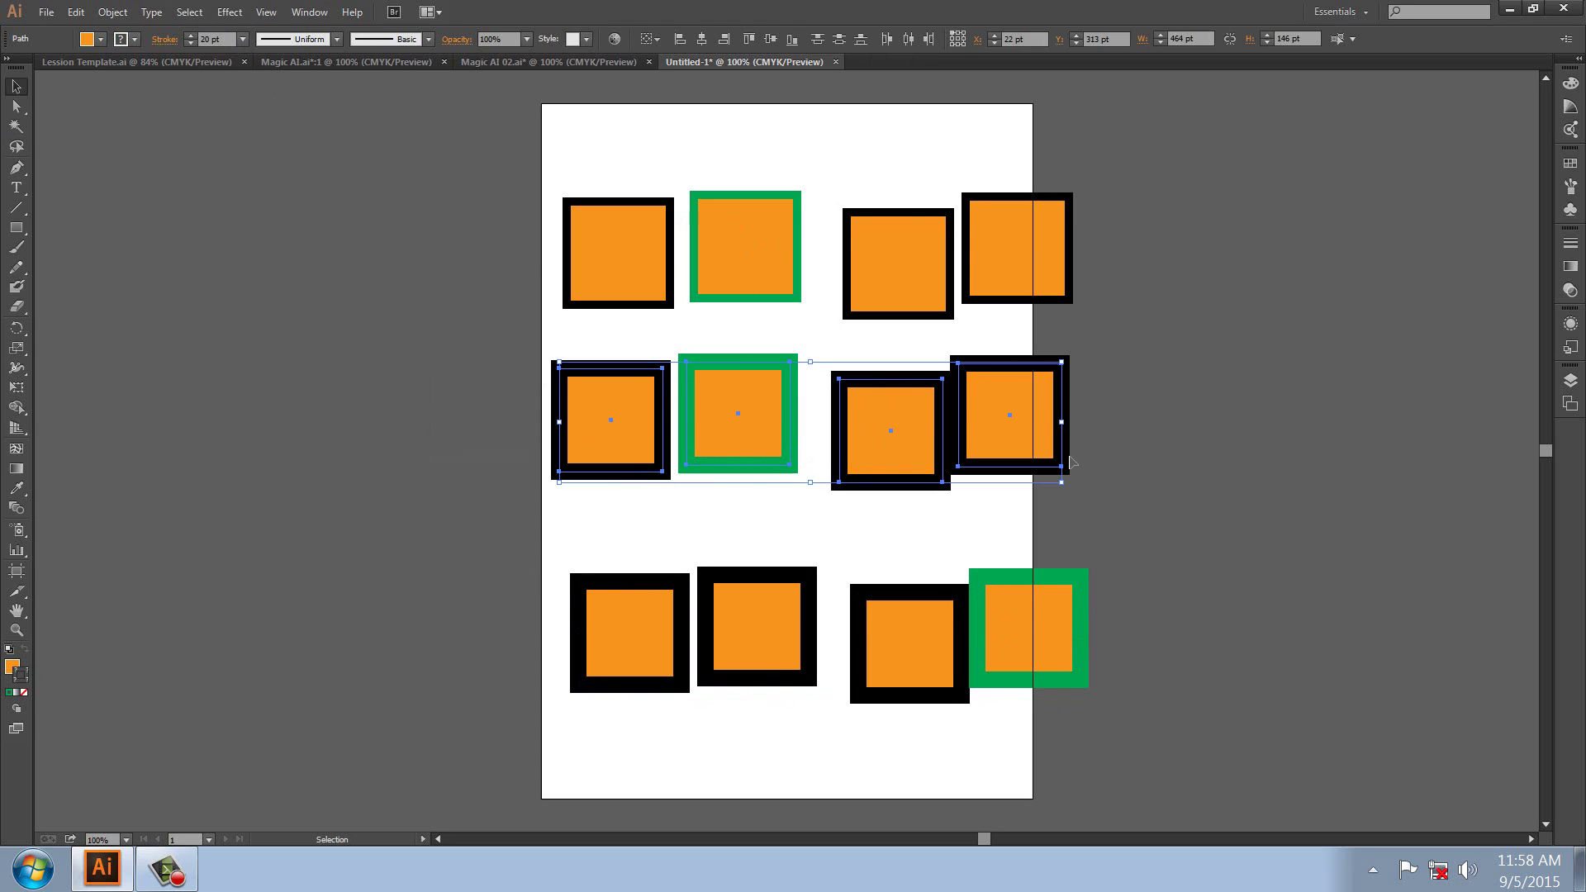
drag(522, 573, 1187, 708)
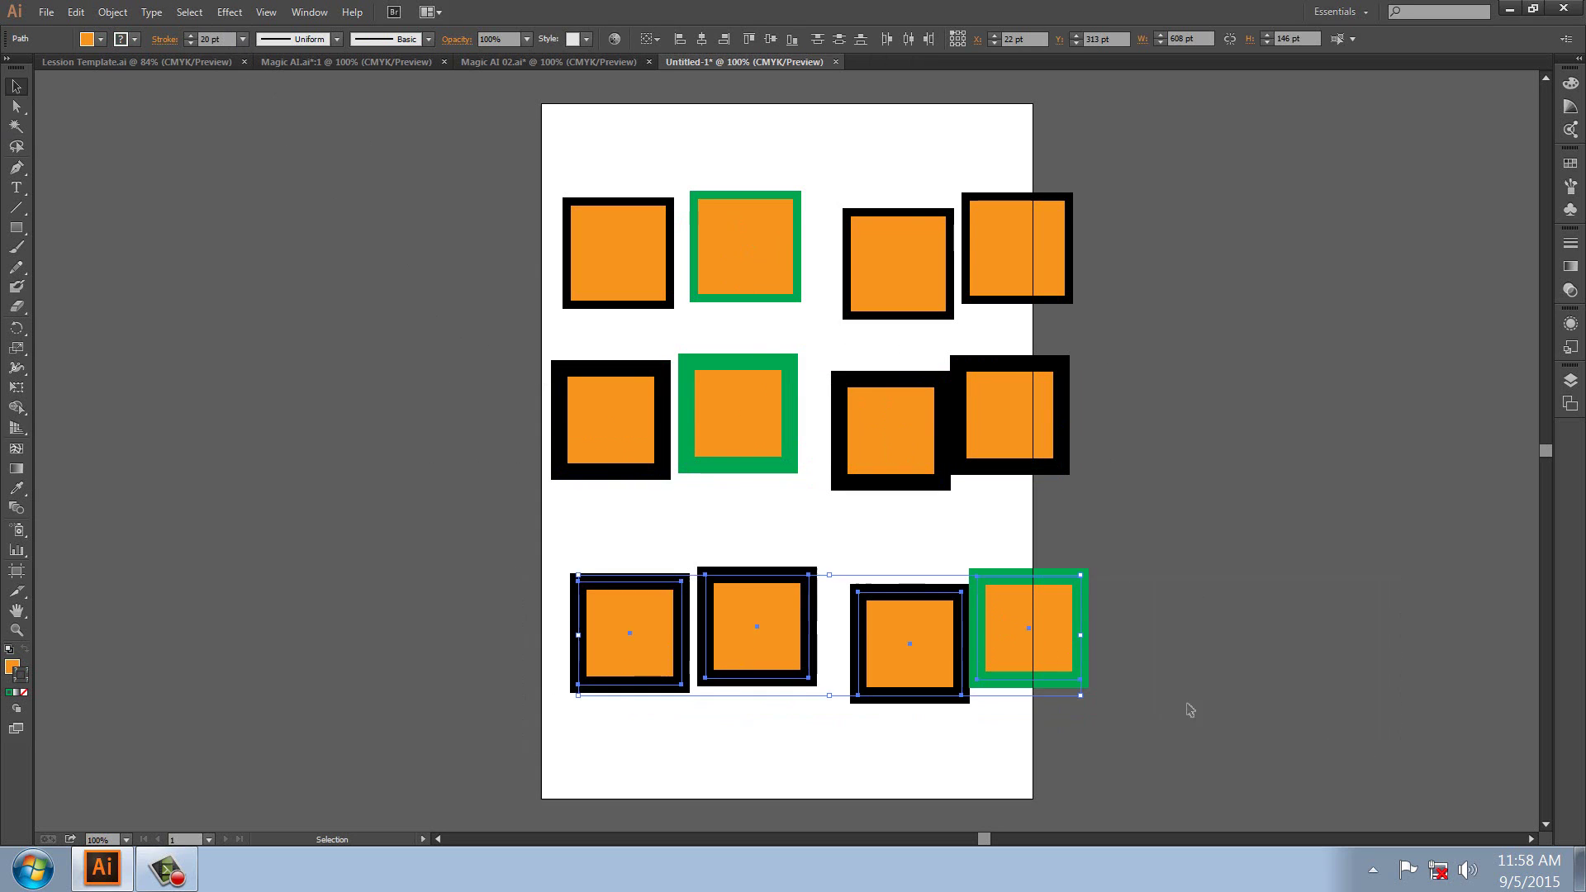
click(243, 40)
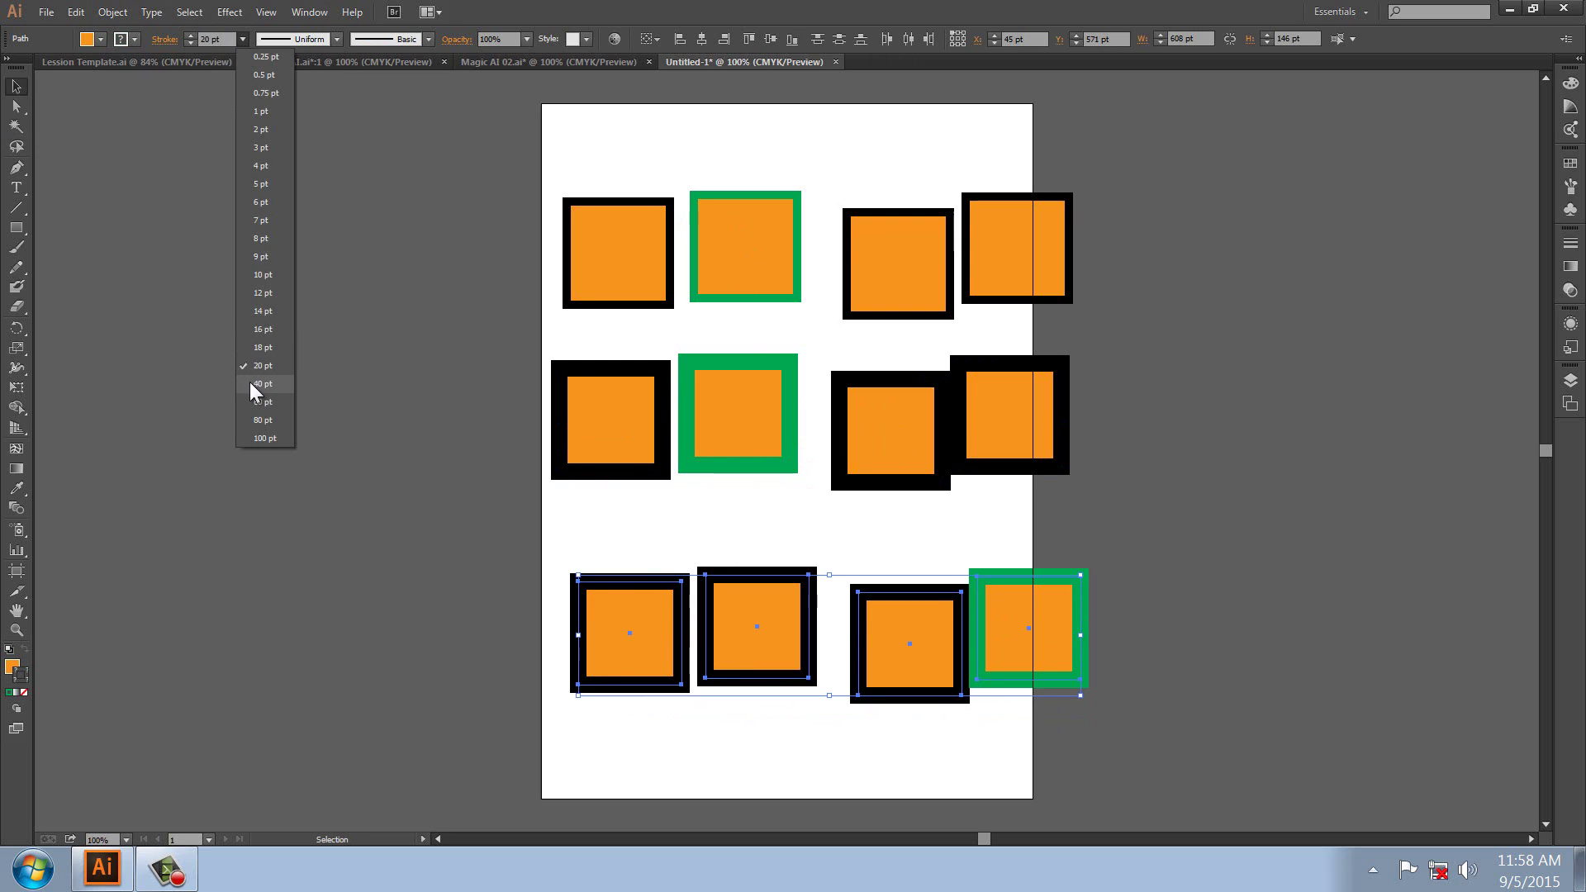
click(256, 384)
click(272, 510)
Set the Magic Wand to match Stroke Weight with a 0 pt tolerance
double_click(16, 126)
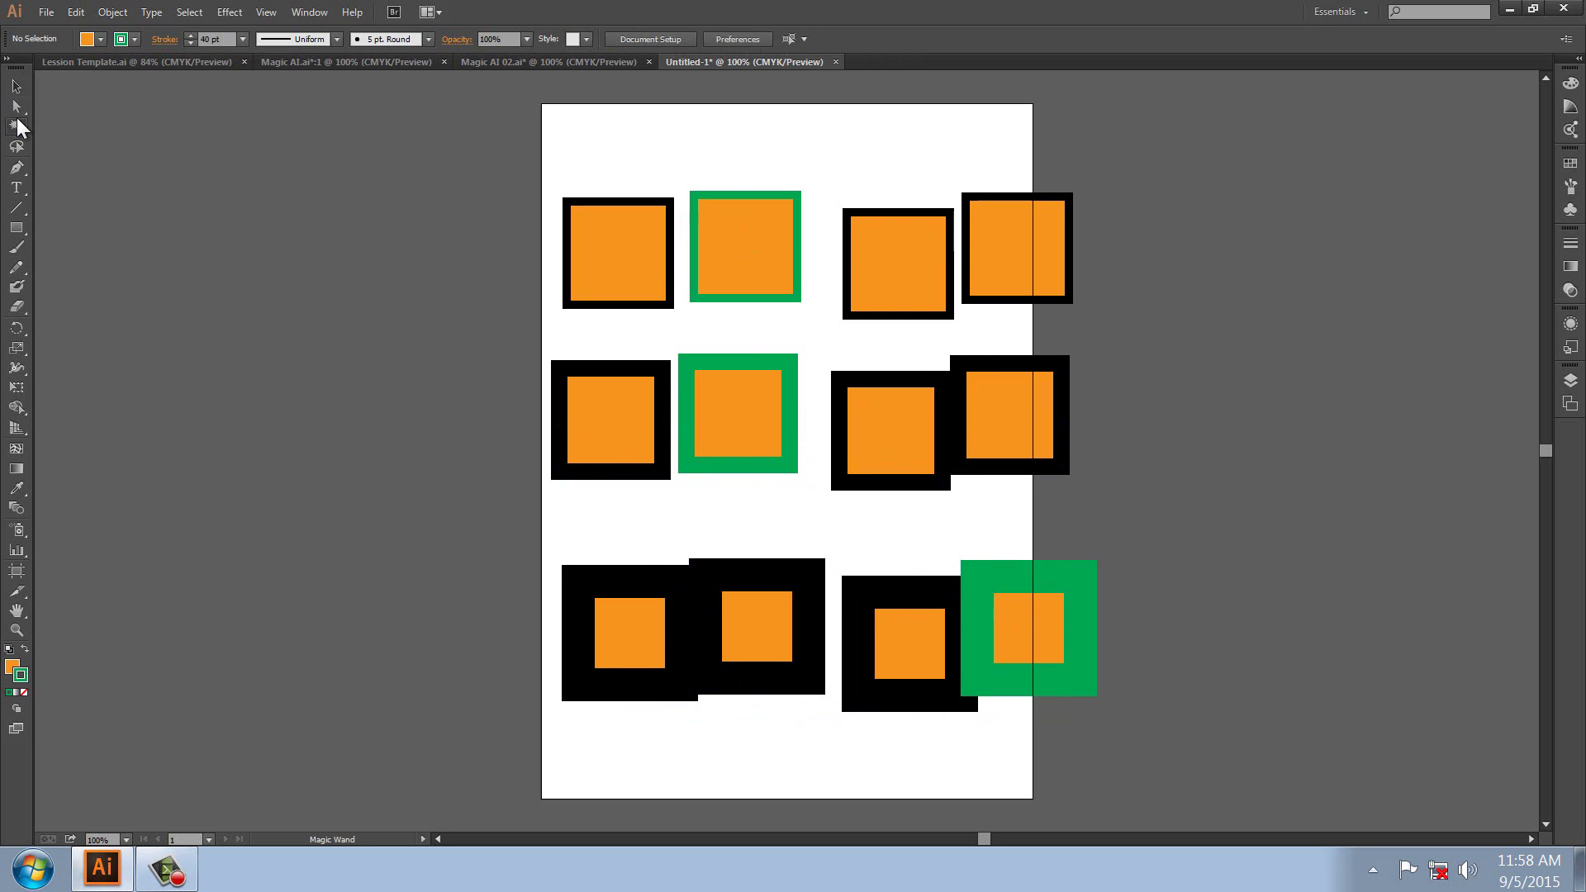
click(642, 201)
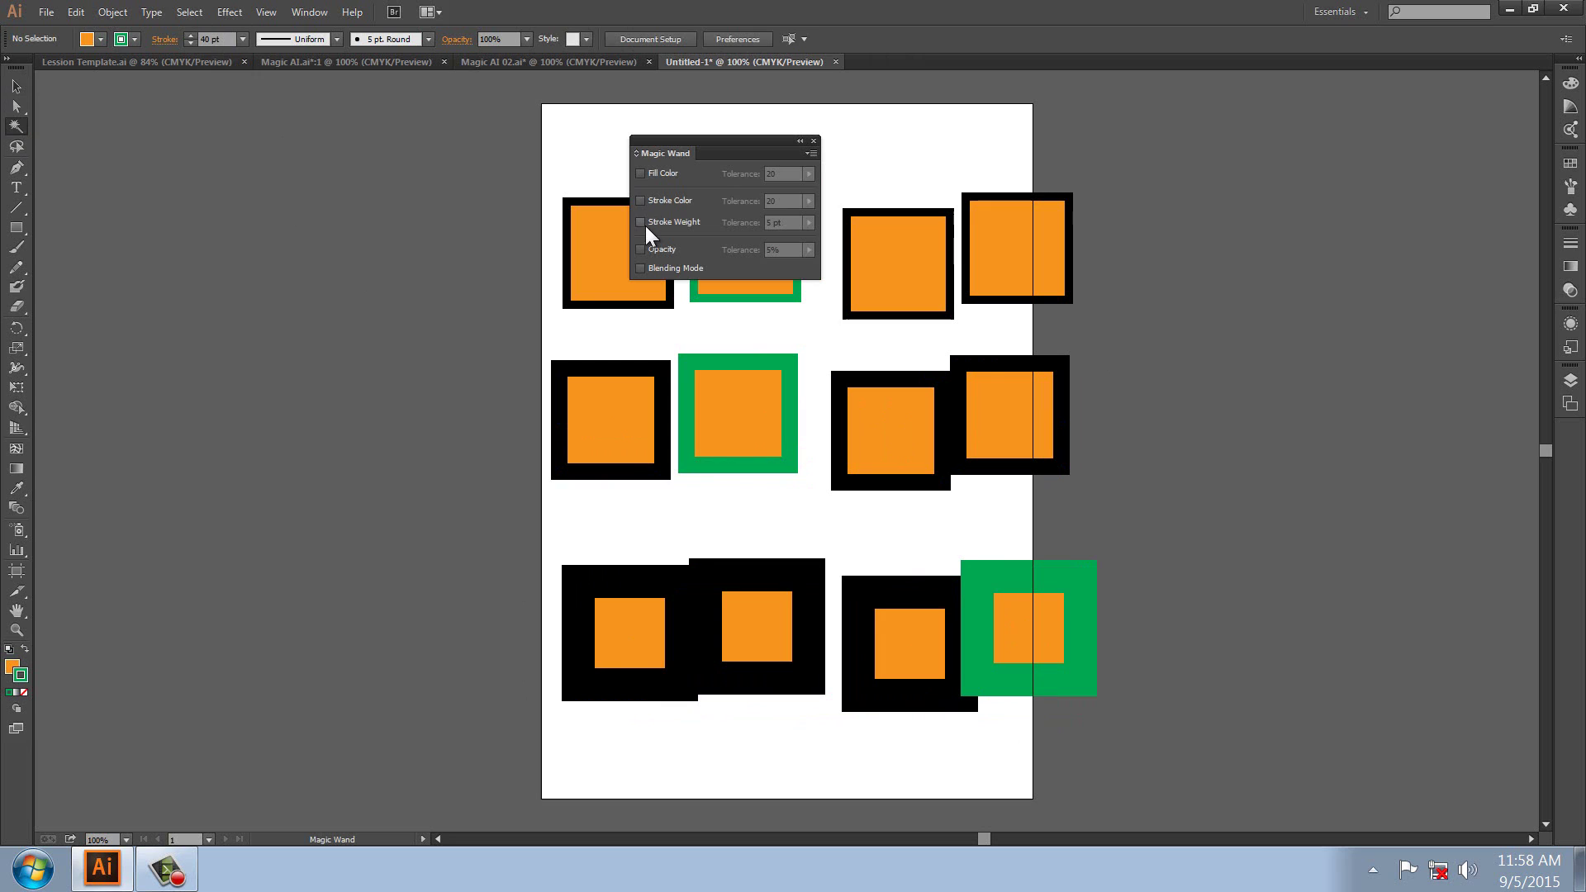
click(785, 223)
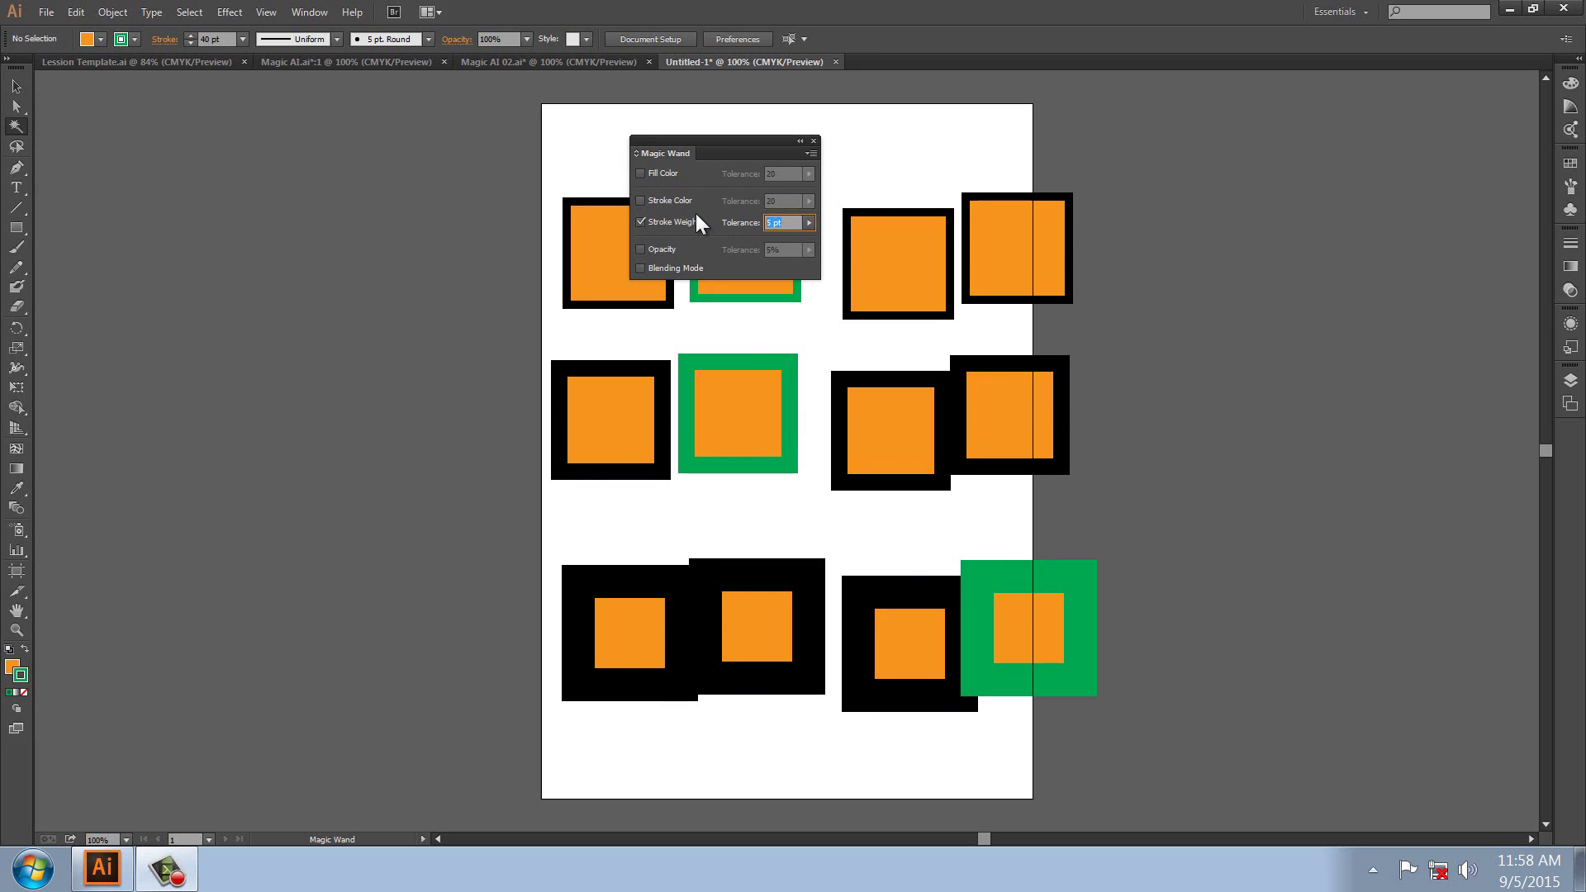
click(896, 132)
click(788, 226)
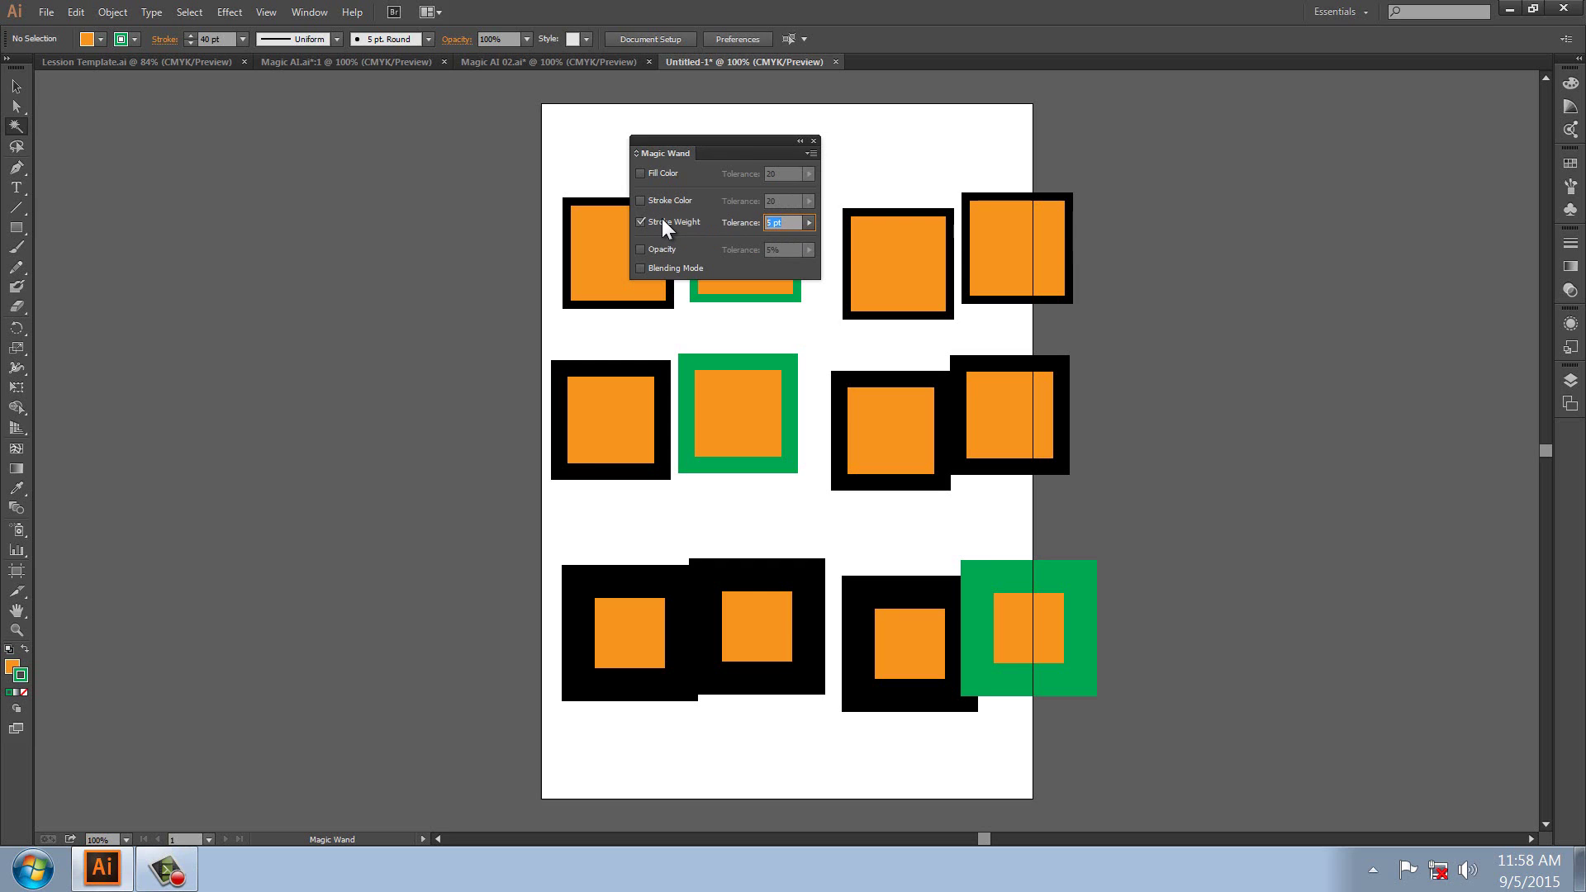
text(0)
key(Return)
click(813, 140)
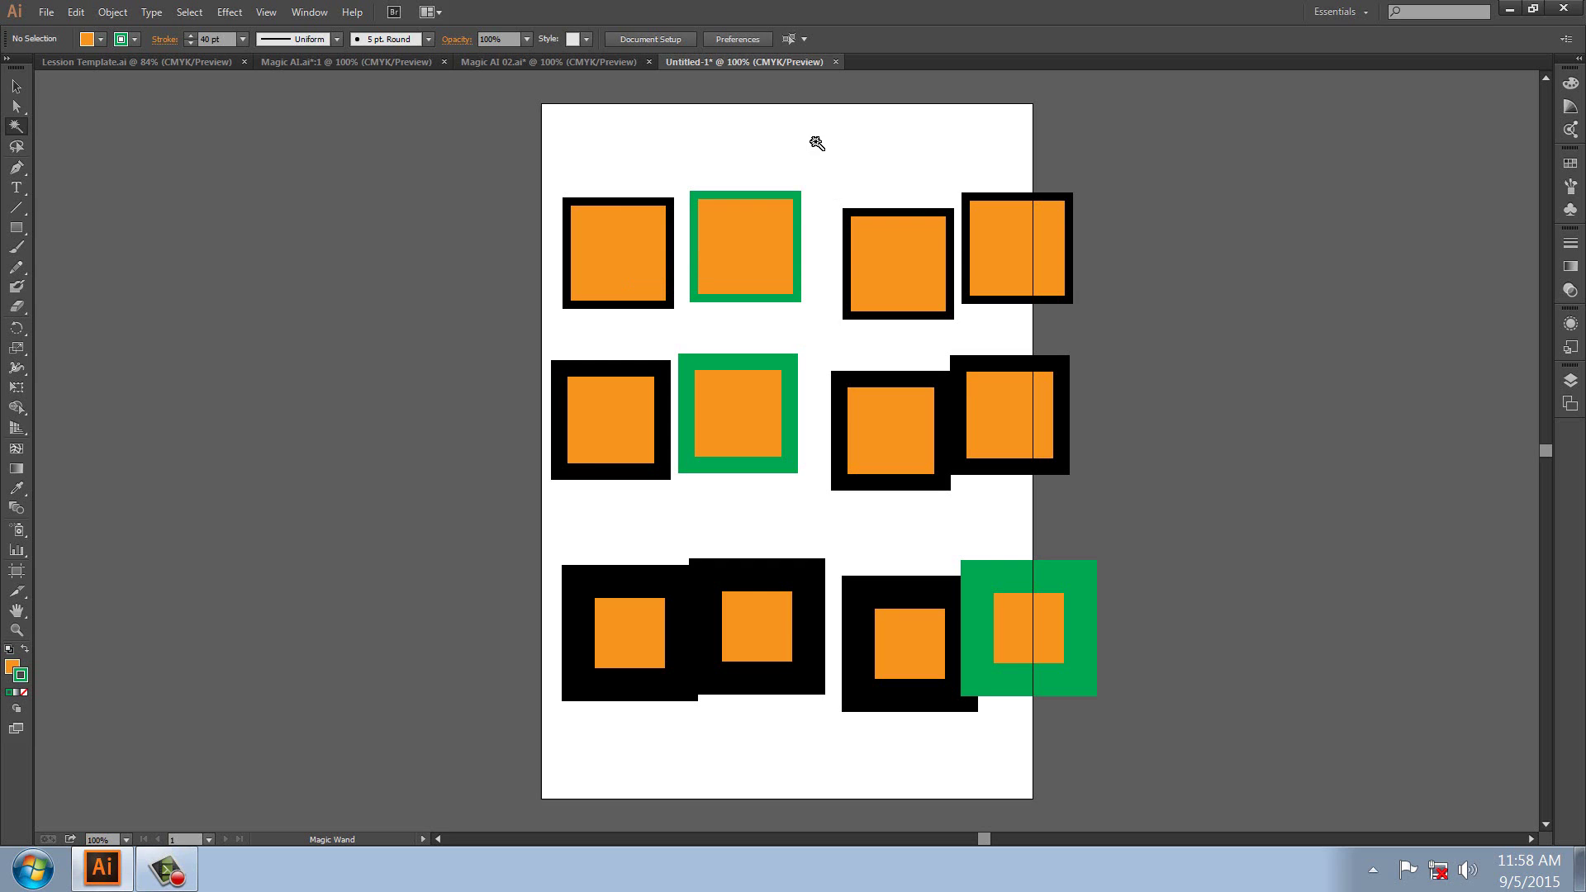
Magic Wand-select the 10 pt, 20 pt and 40 pt stroke rows in turn, demonstrating delete and undo
click(604, 246)
key(Delete)
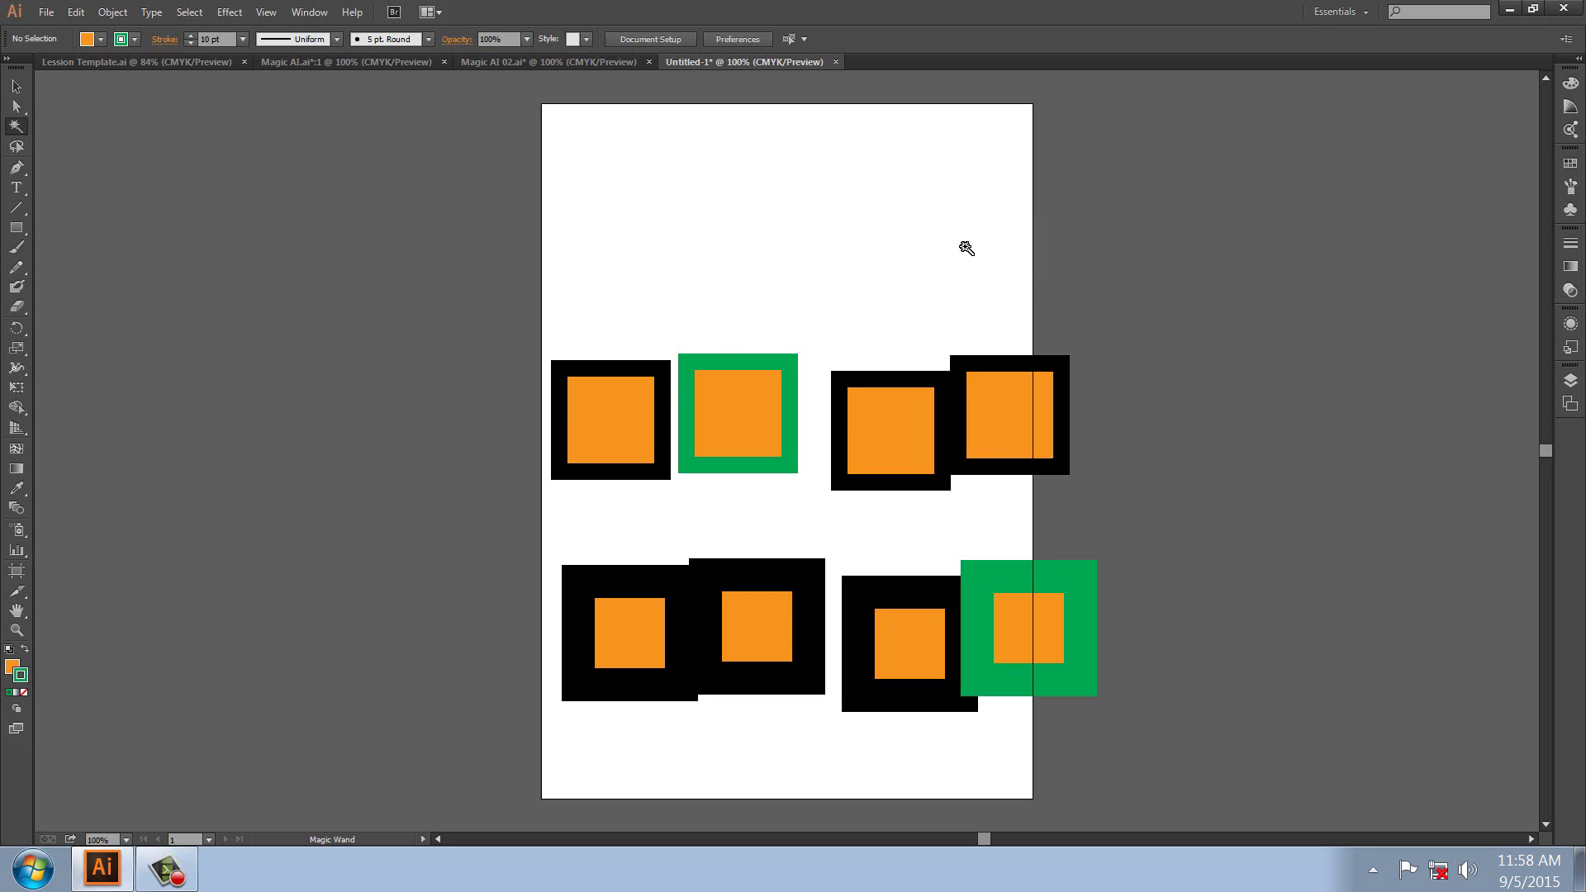
key(ctrl+z)
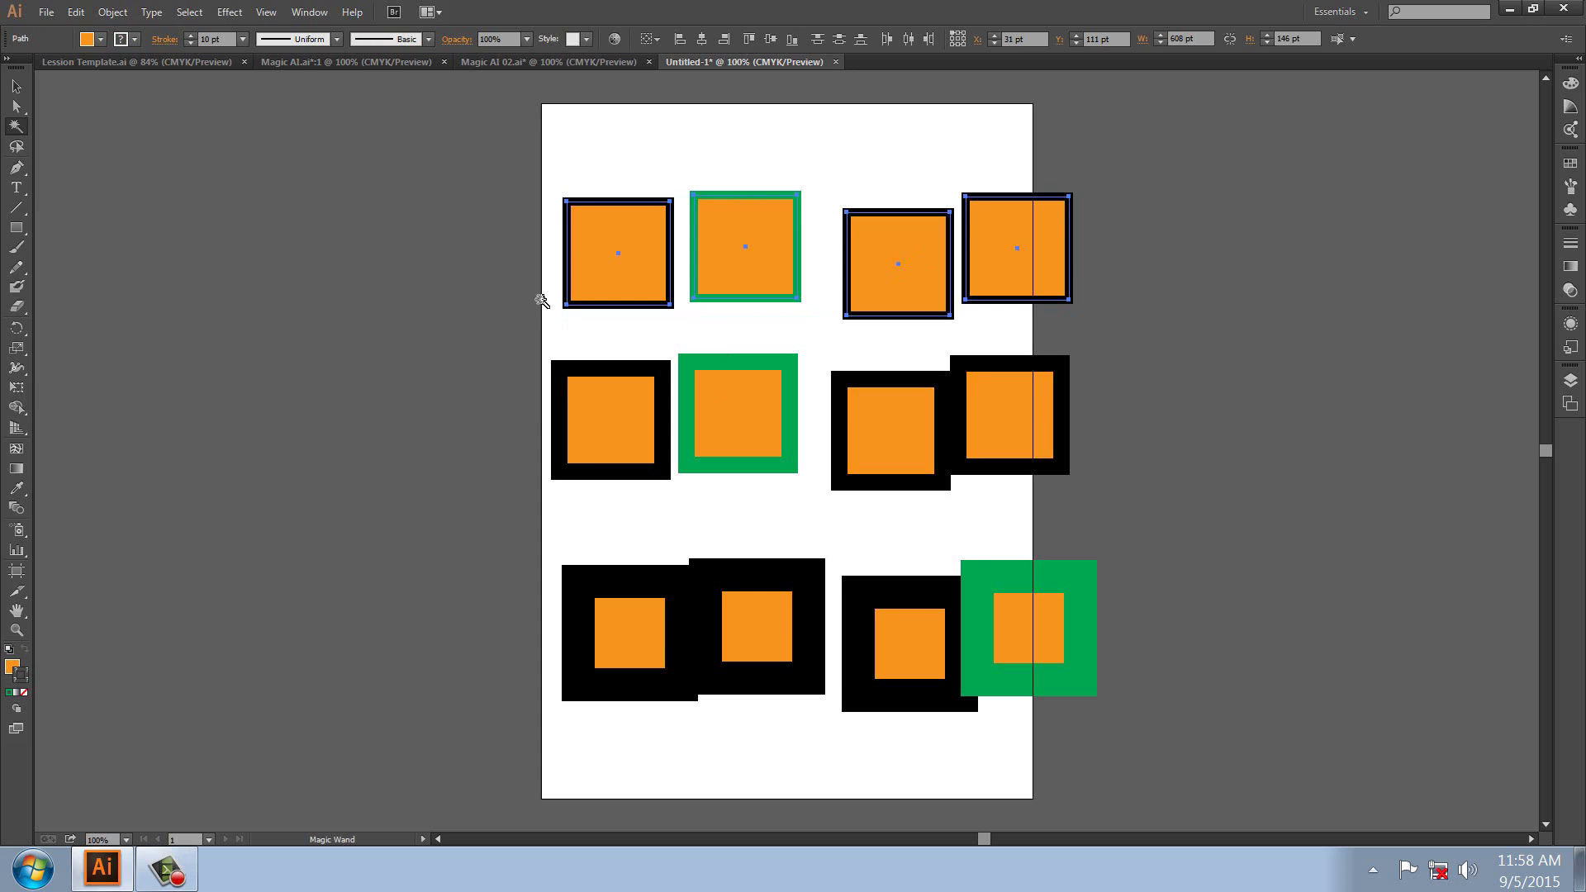
click(573, 399)
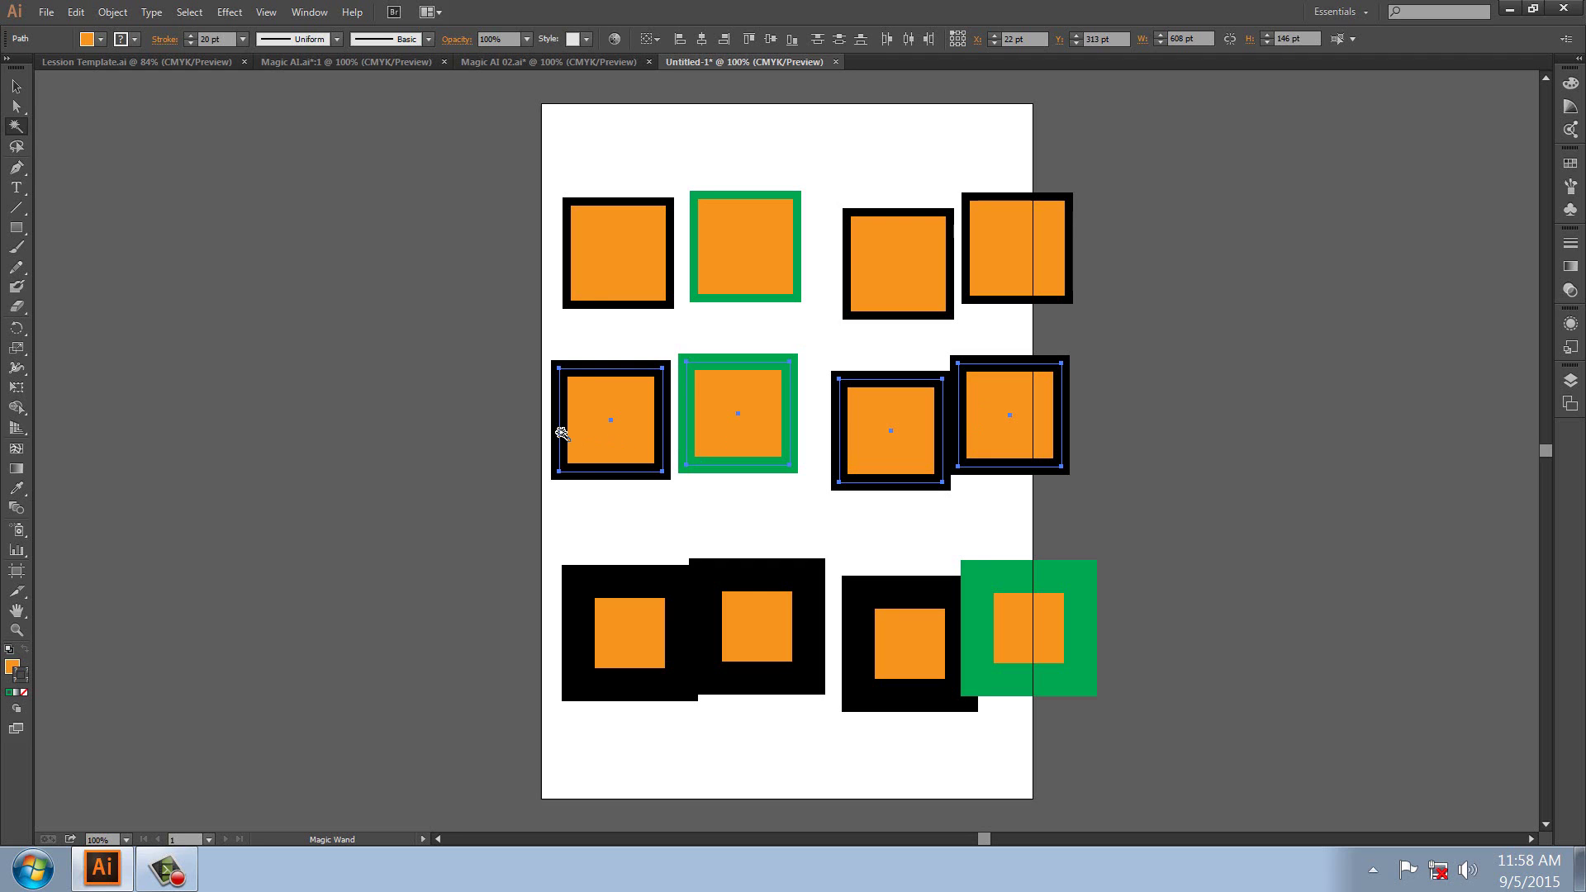
click(607, 603)
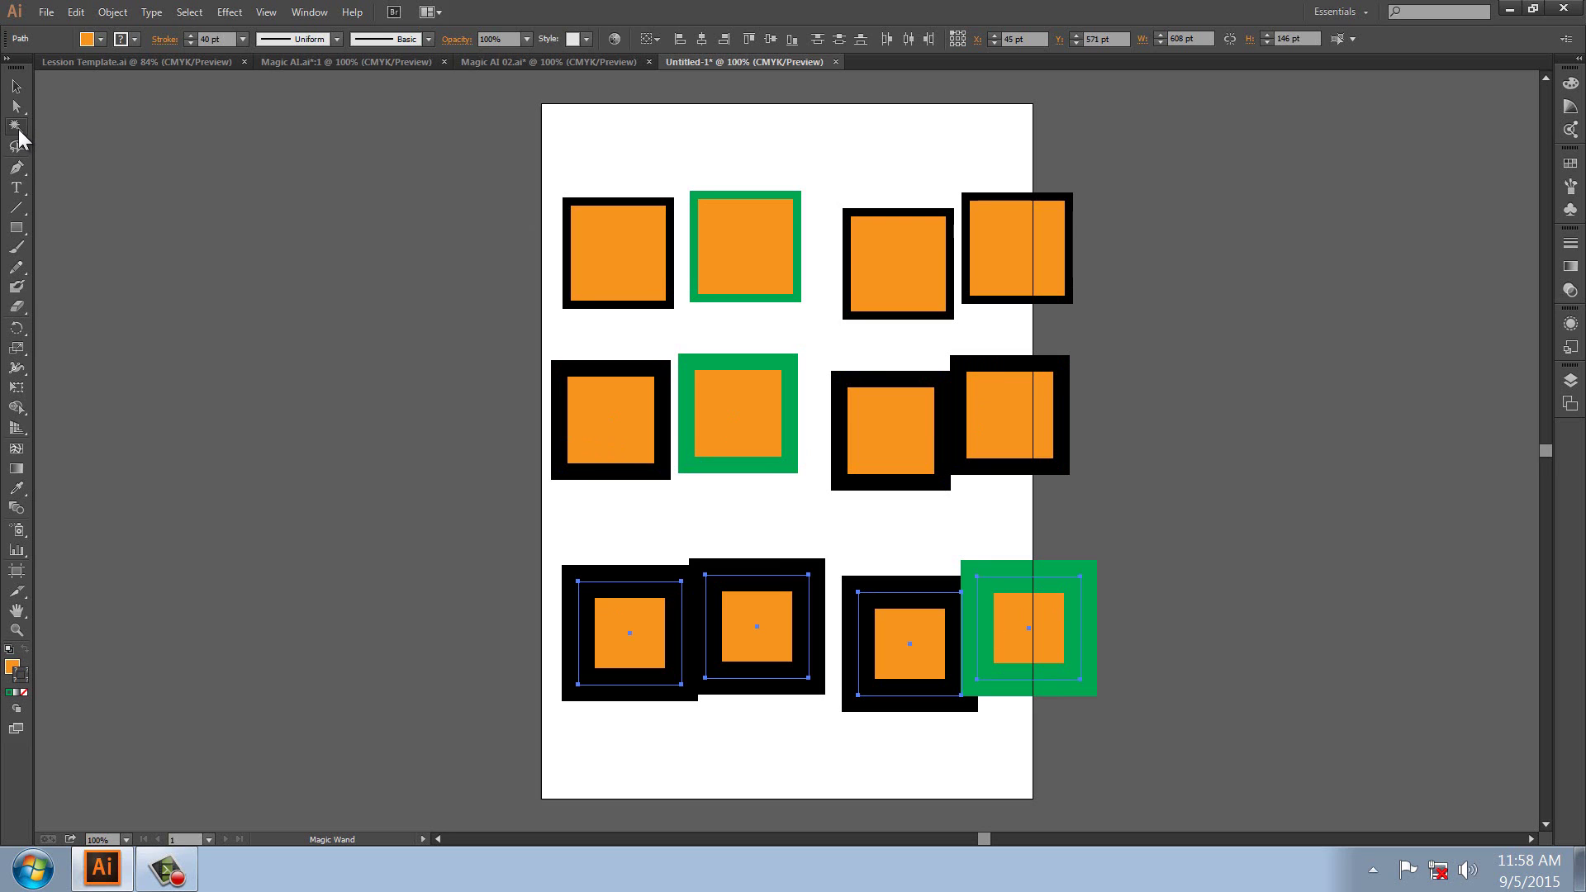
double_click(18, 129)
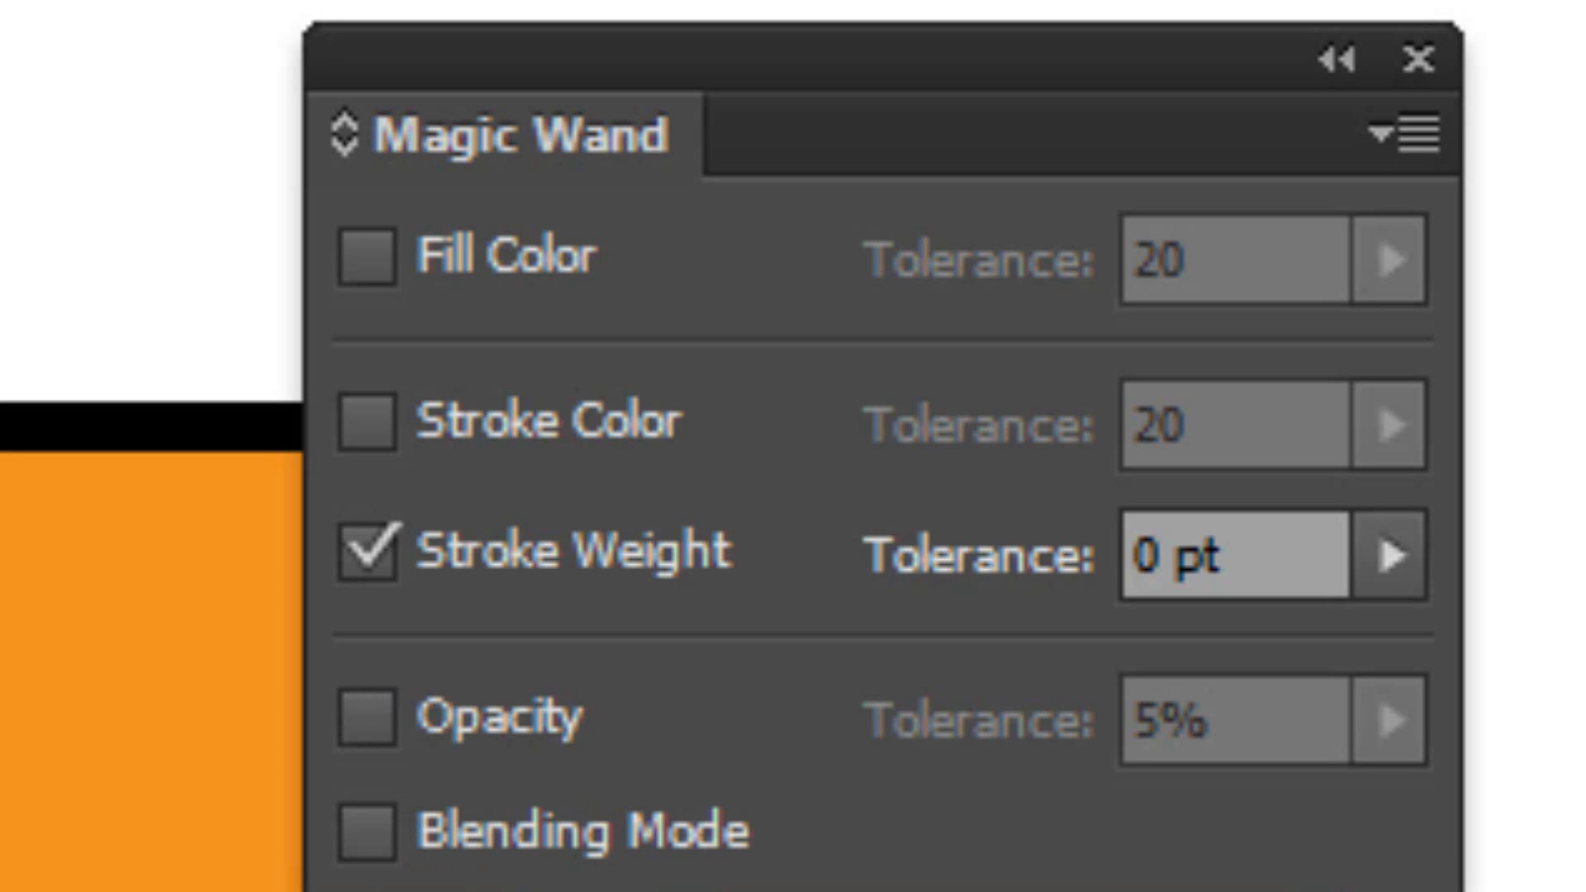
Uncheck Stroke Weight and check Blending Mode in the Magic Wand options
click(368, 552)
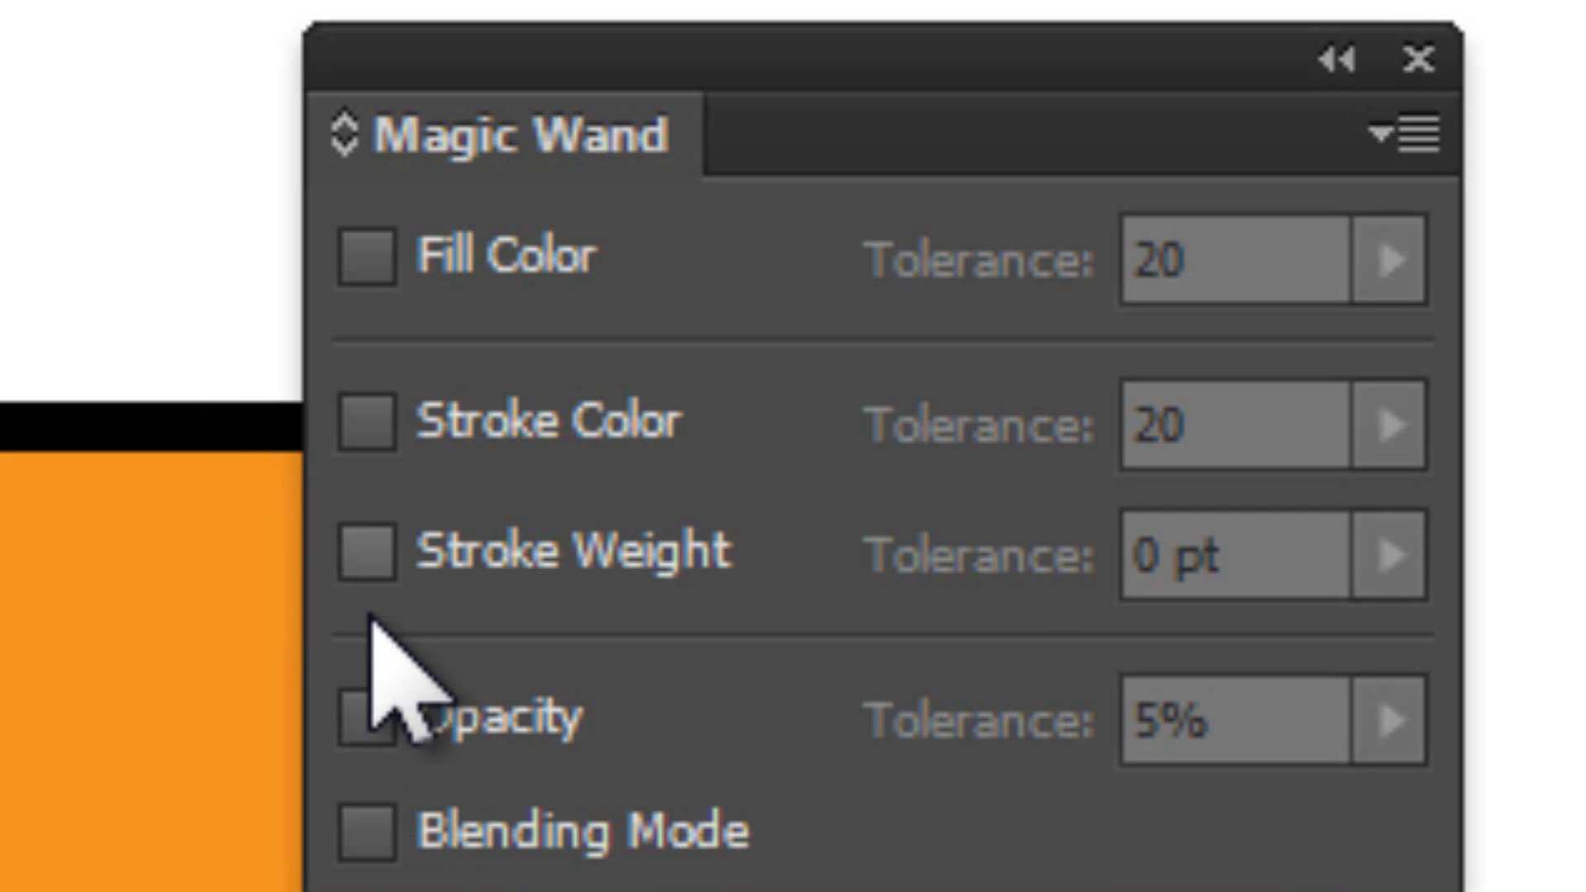
click(367, 830)
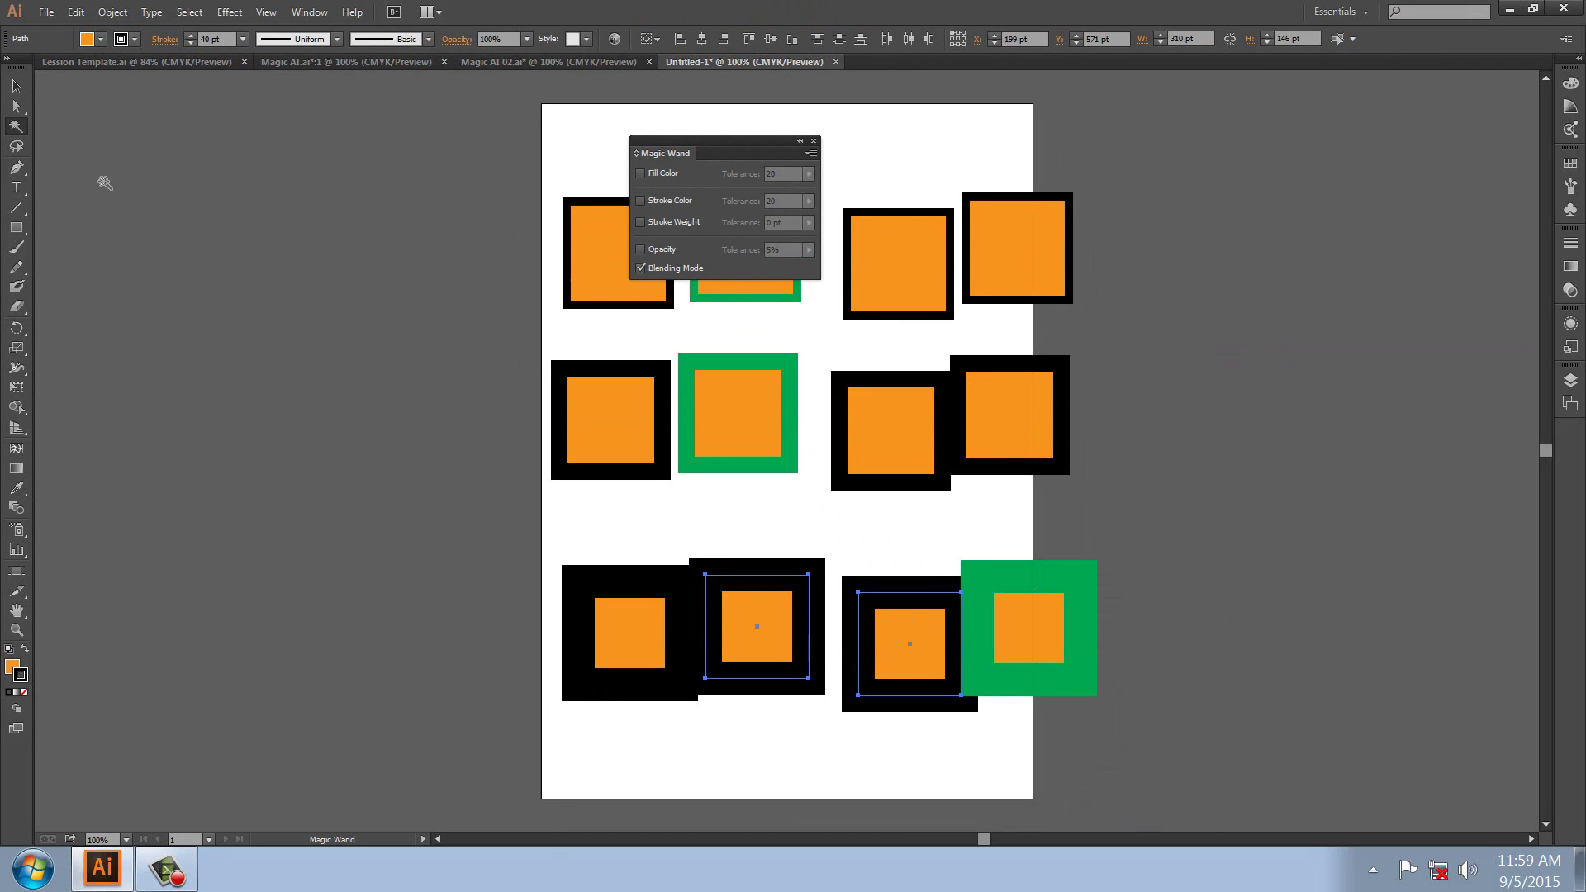
Check the blending modes of the bottom-centre and bottom-right squares
click(17, 86)
click(380, 437)
click(727, 636)
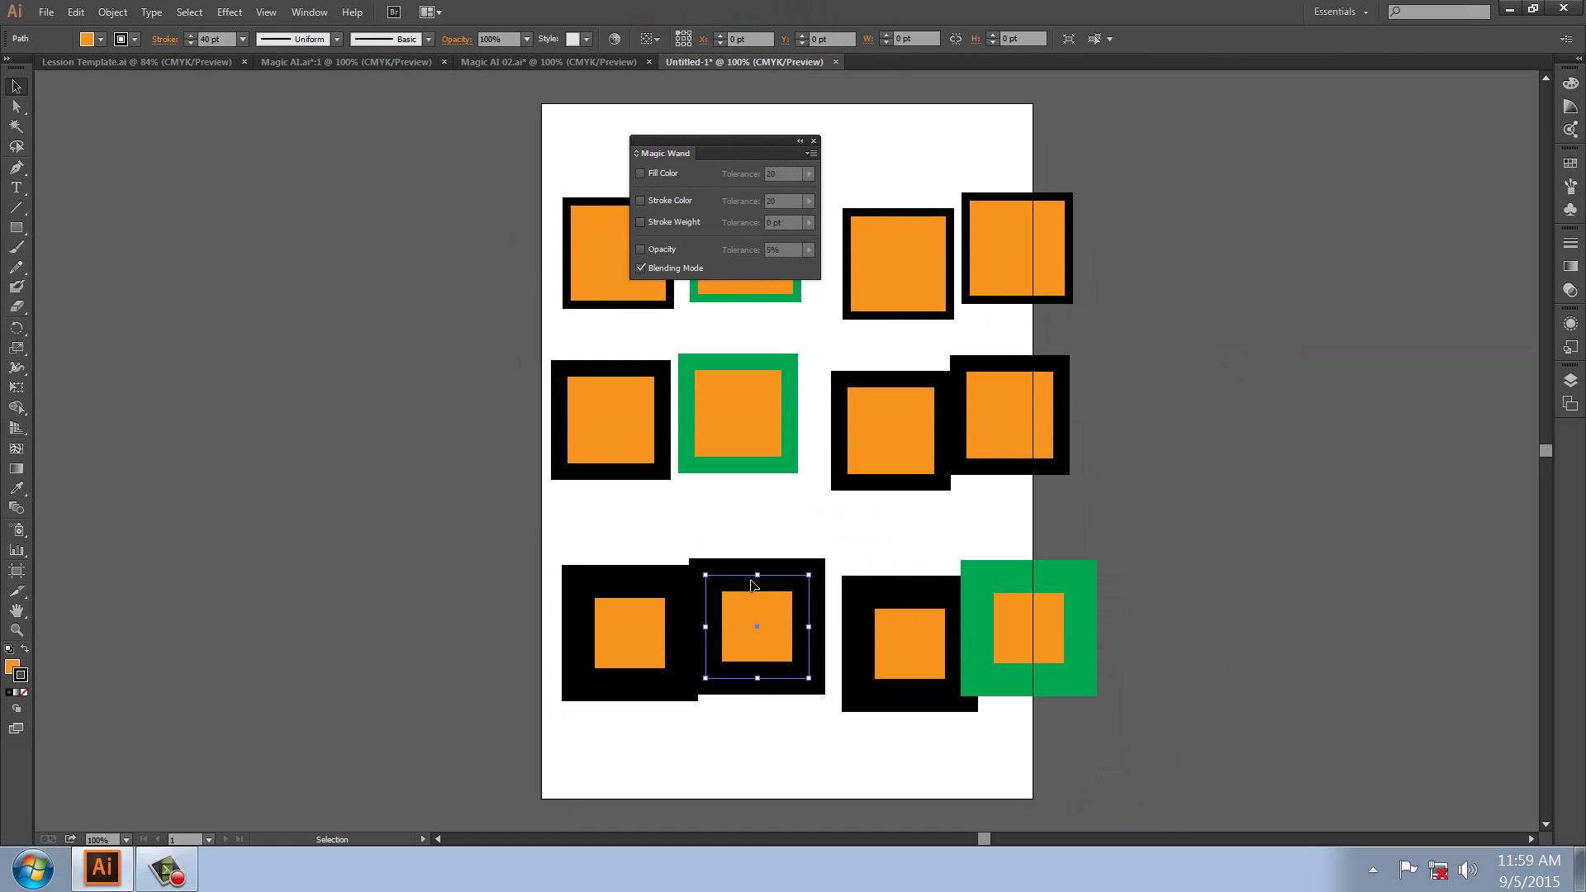
click(456, 39)
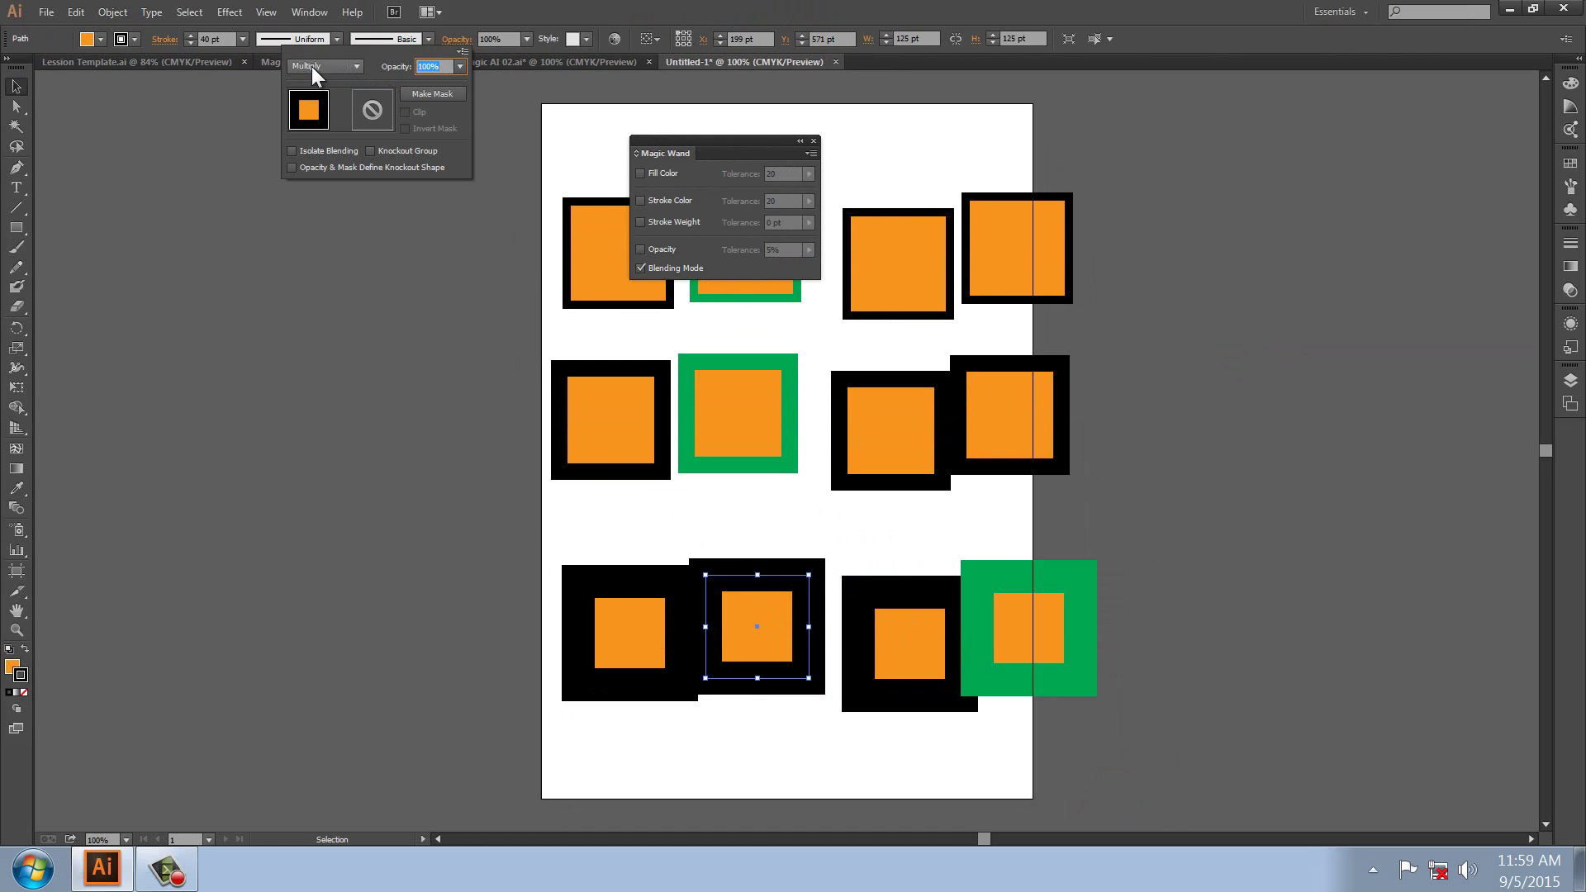
click(901, 696)
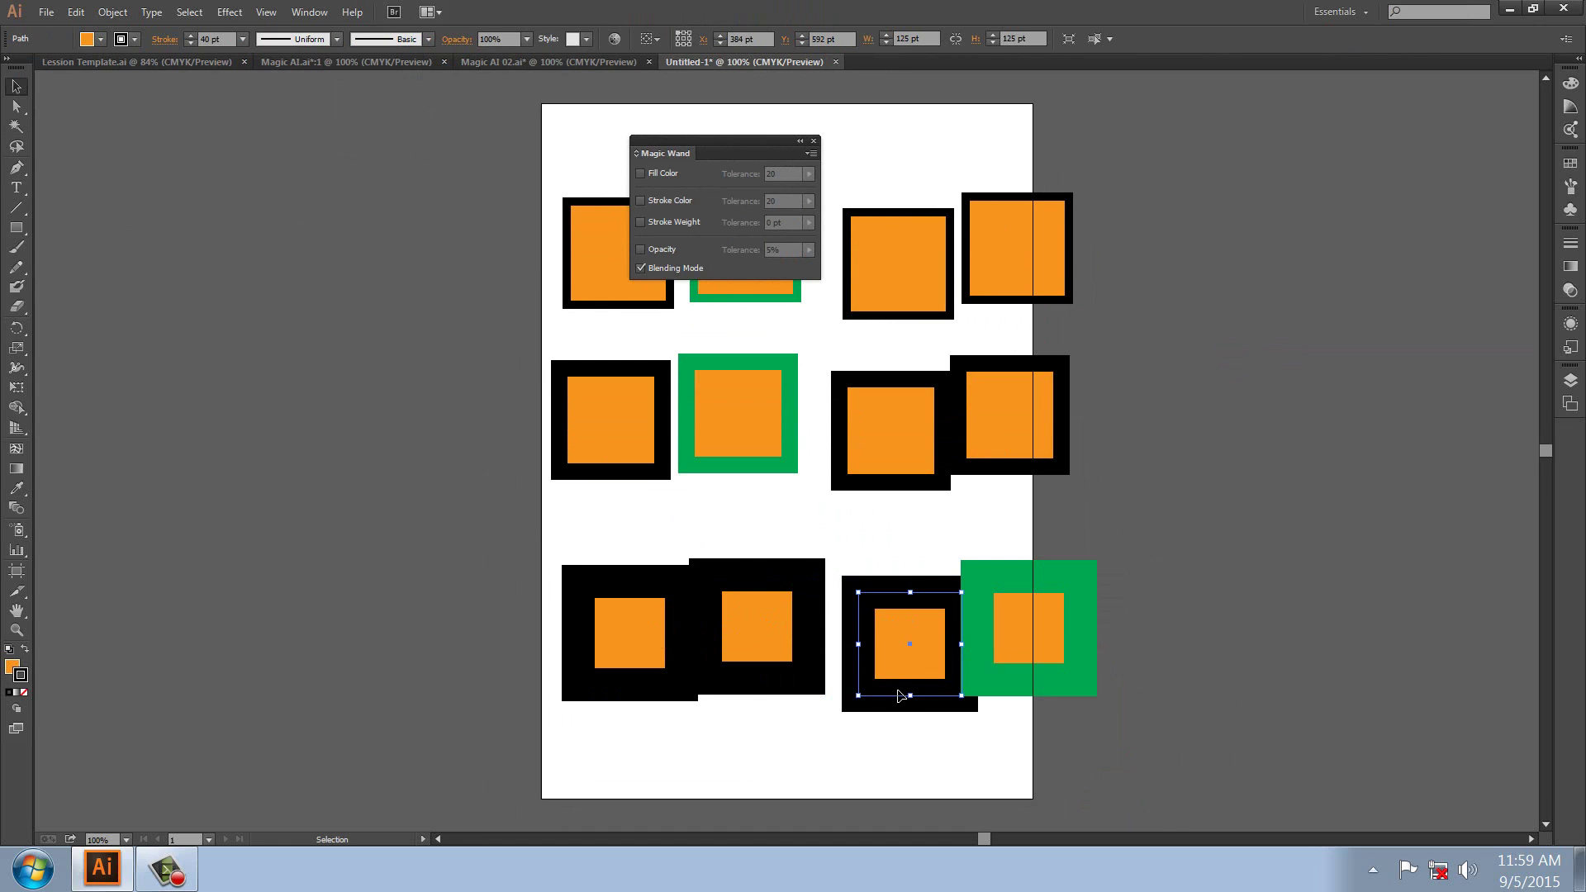
click(457, 39)
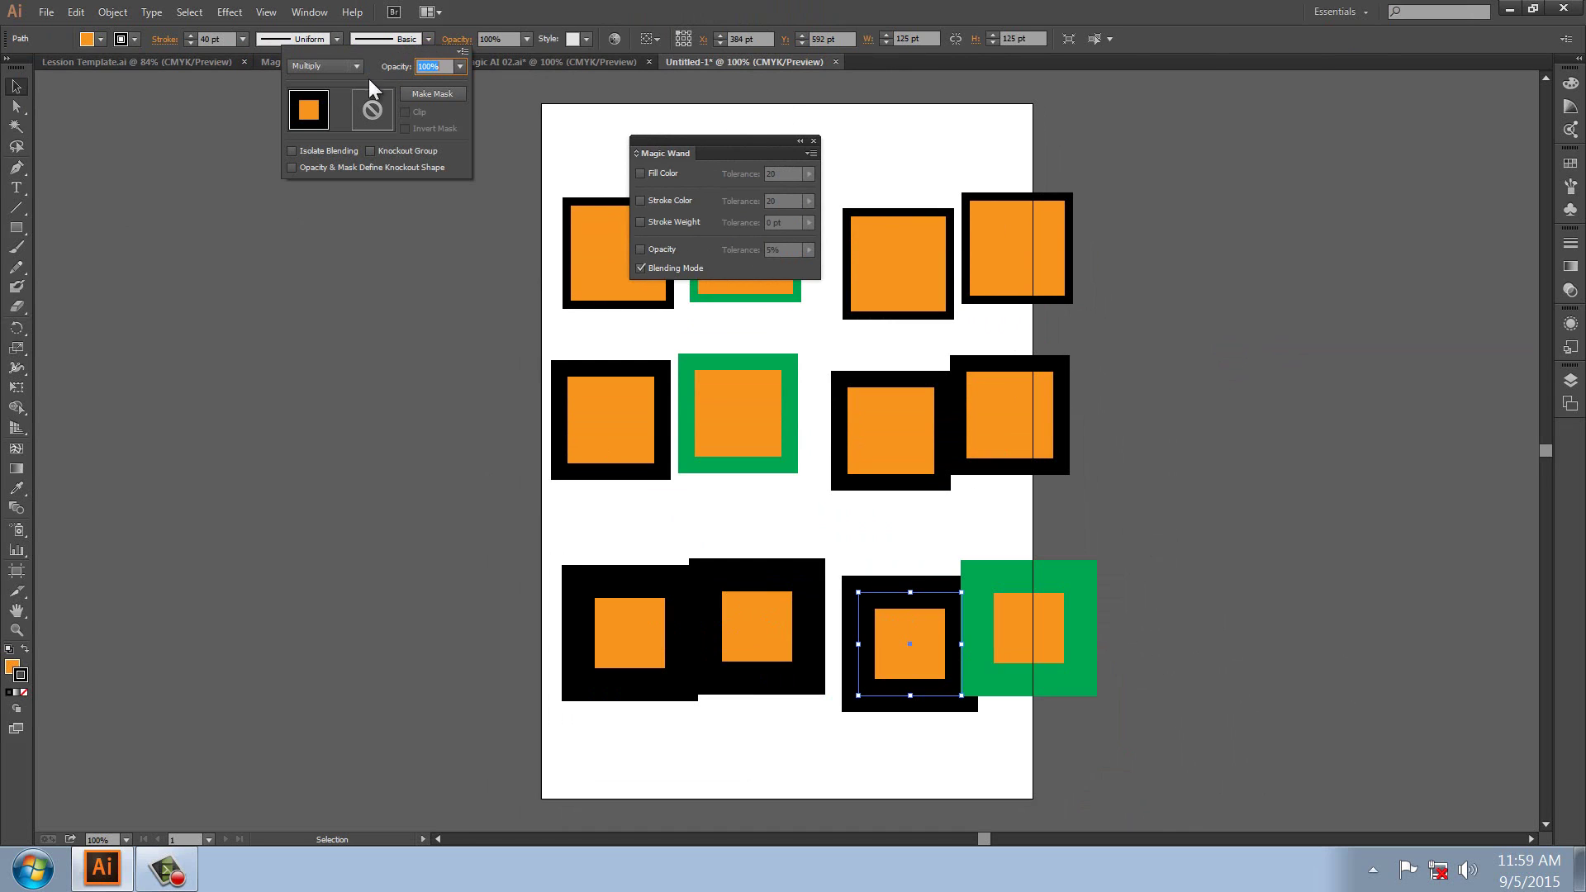
Set the middle green-framed square and the top-right square to Multiply blending
click(702, 419)
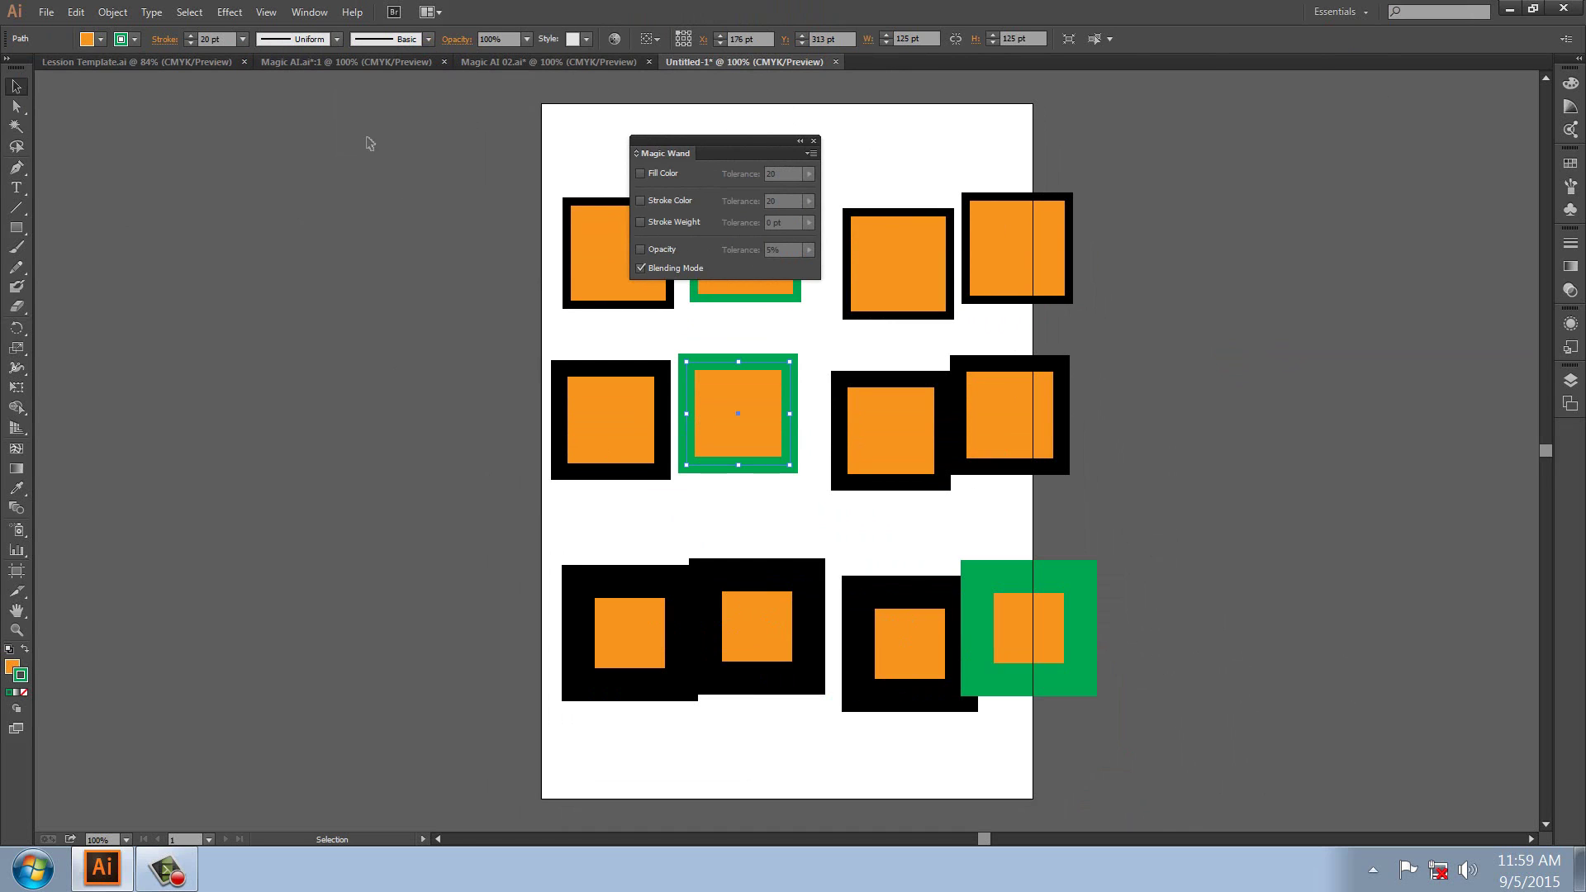
click(447, 43)
click(357, 67)
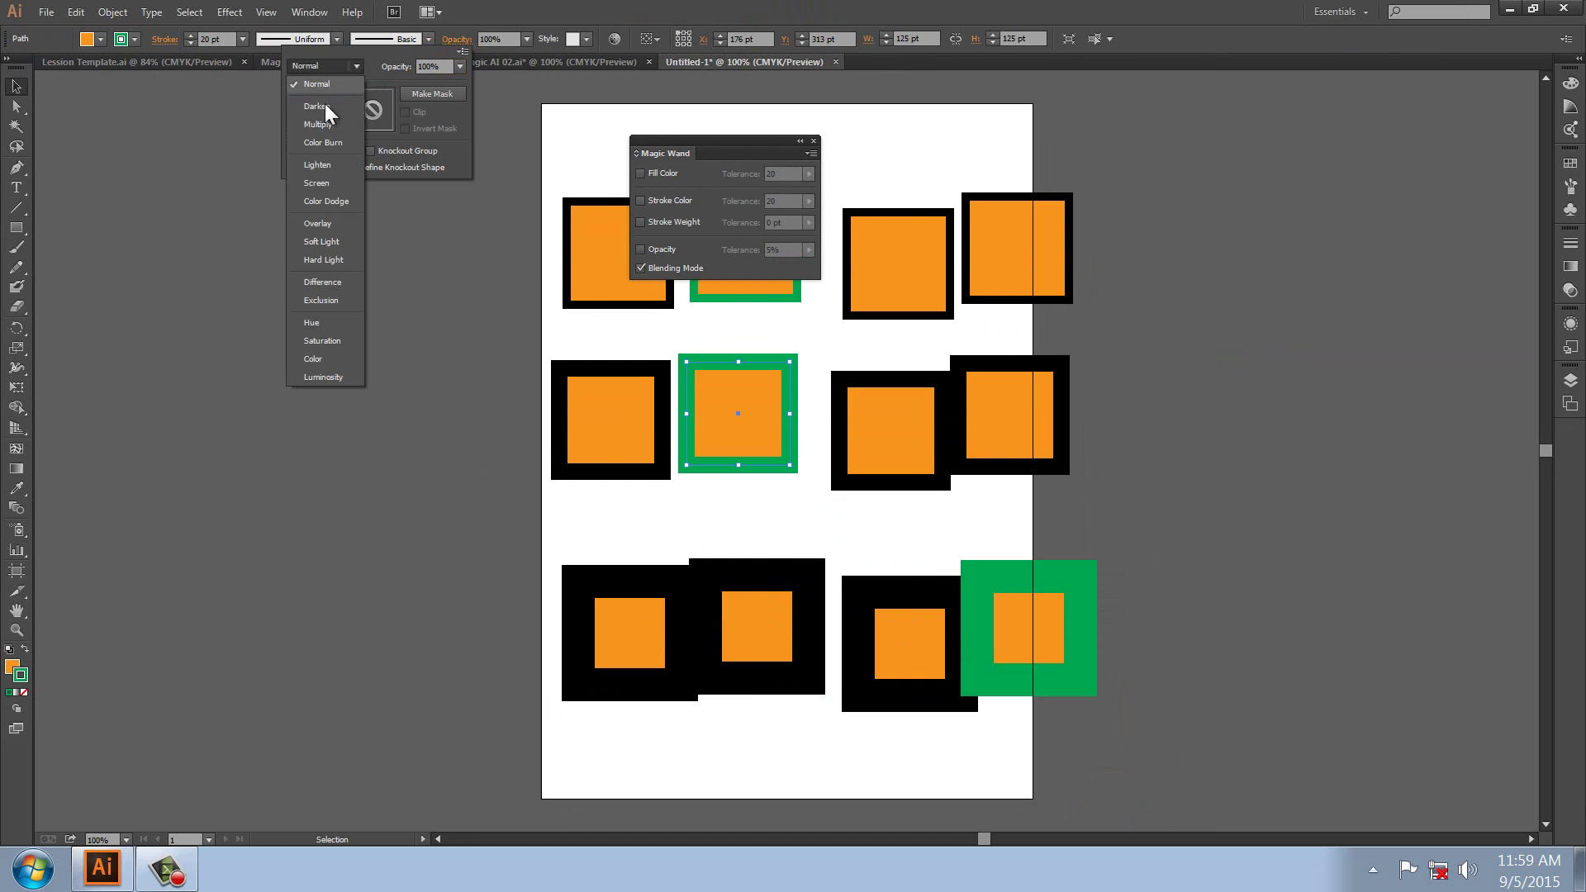
click(326, 122)
click(1041, 246)
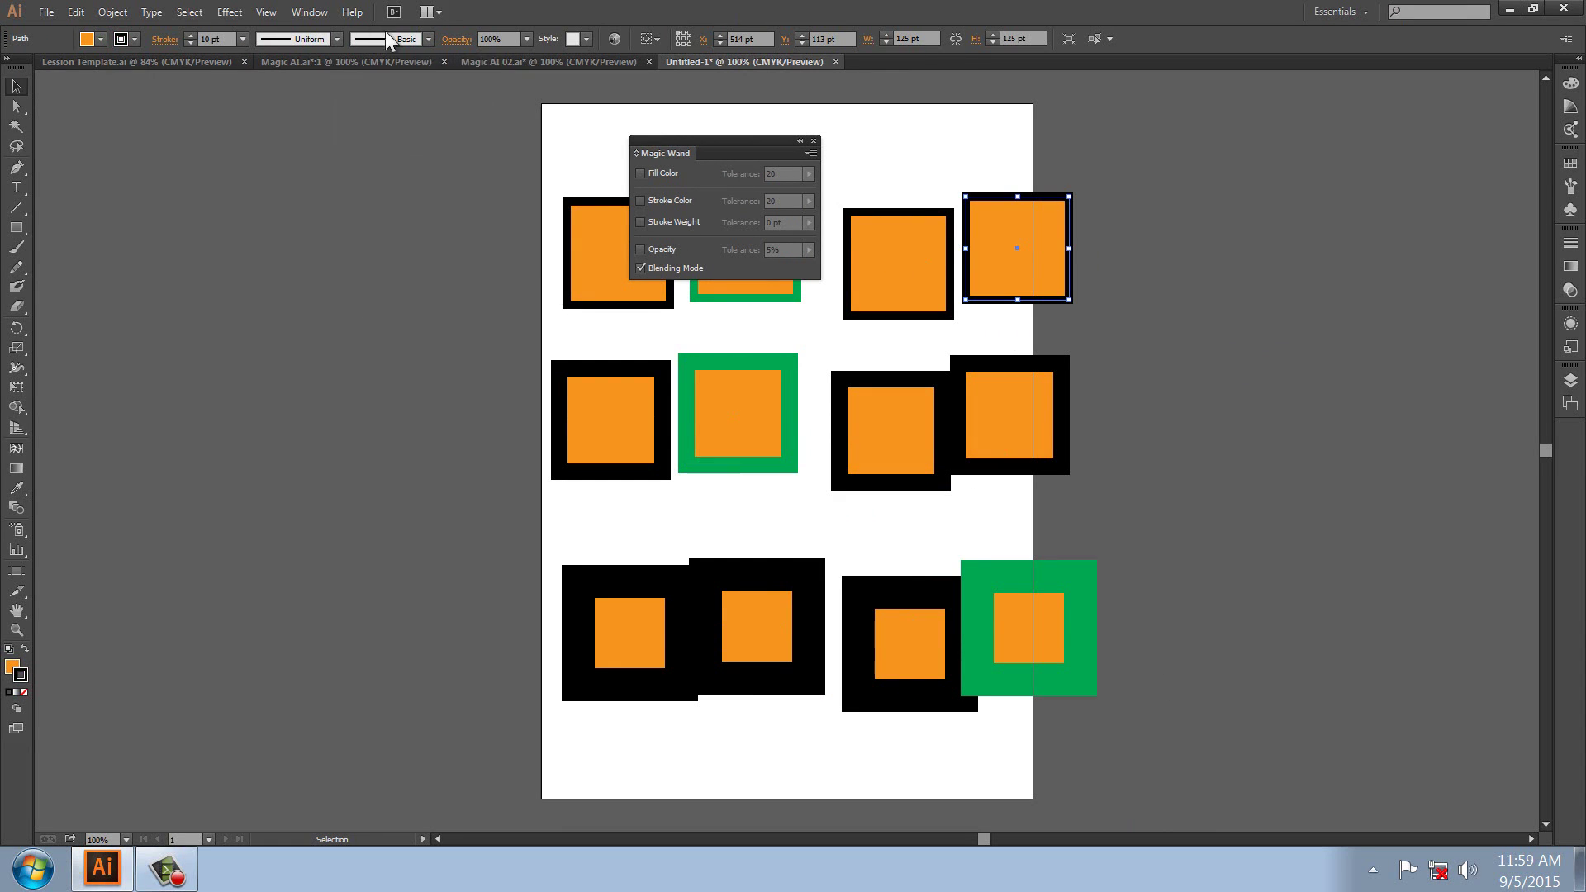
click(457, 41)
click(339, 69)
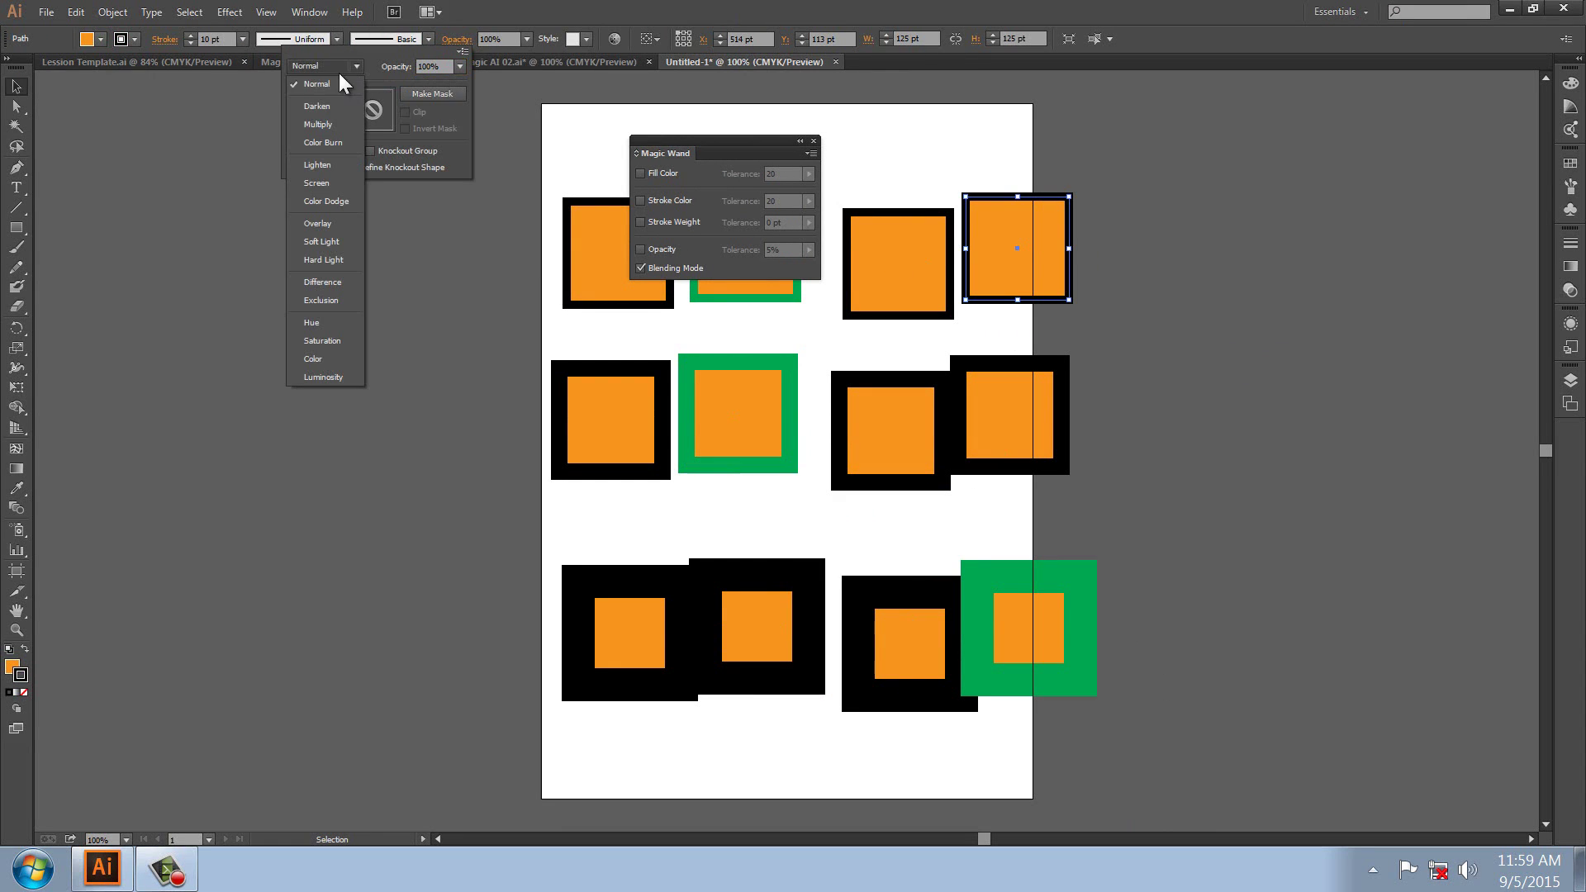
click(317, 125)
Magic Wand-select all four Multiply squares and delete them
click(328, 400)
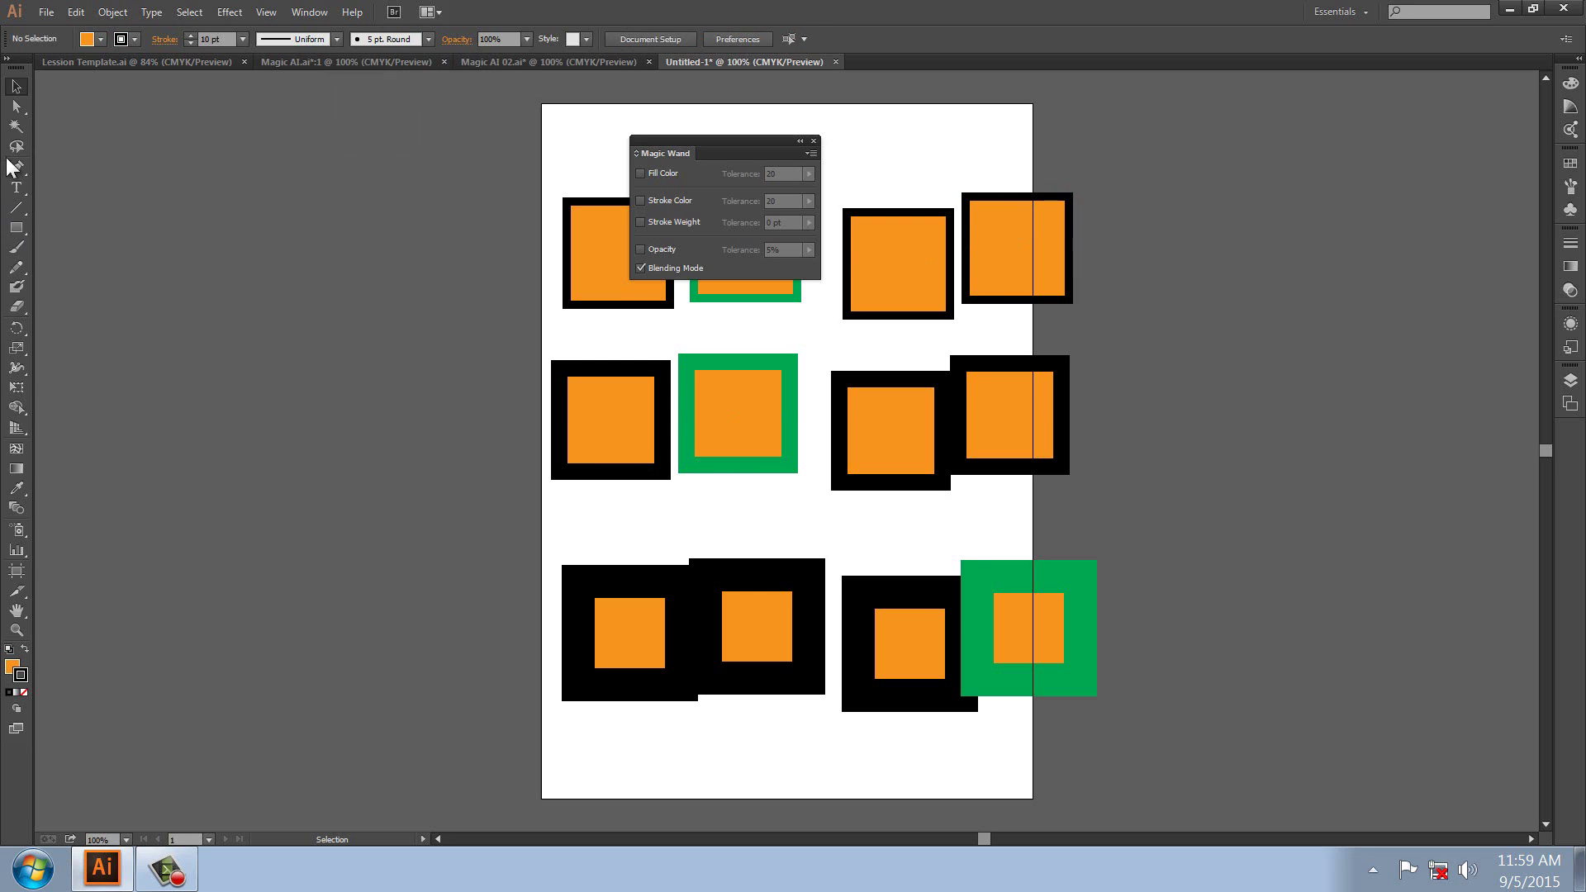
click(16, 126)
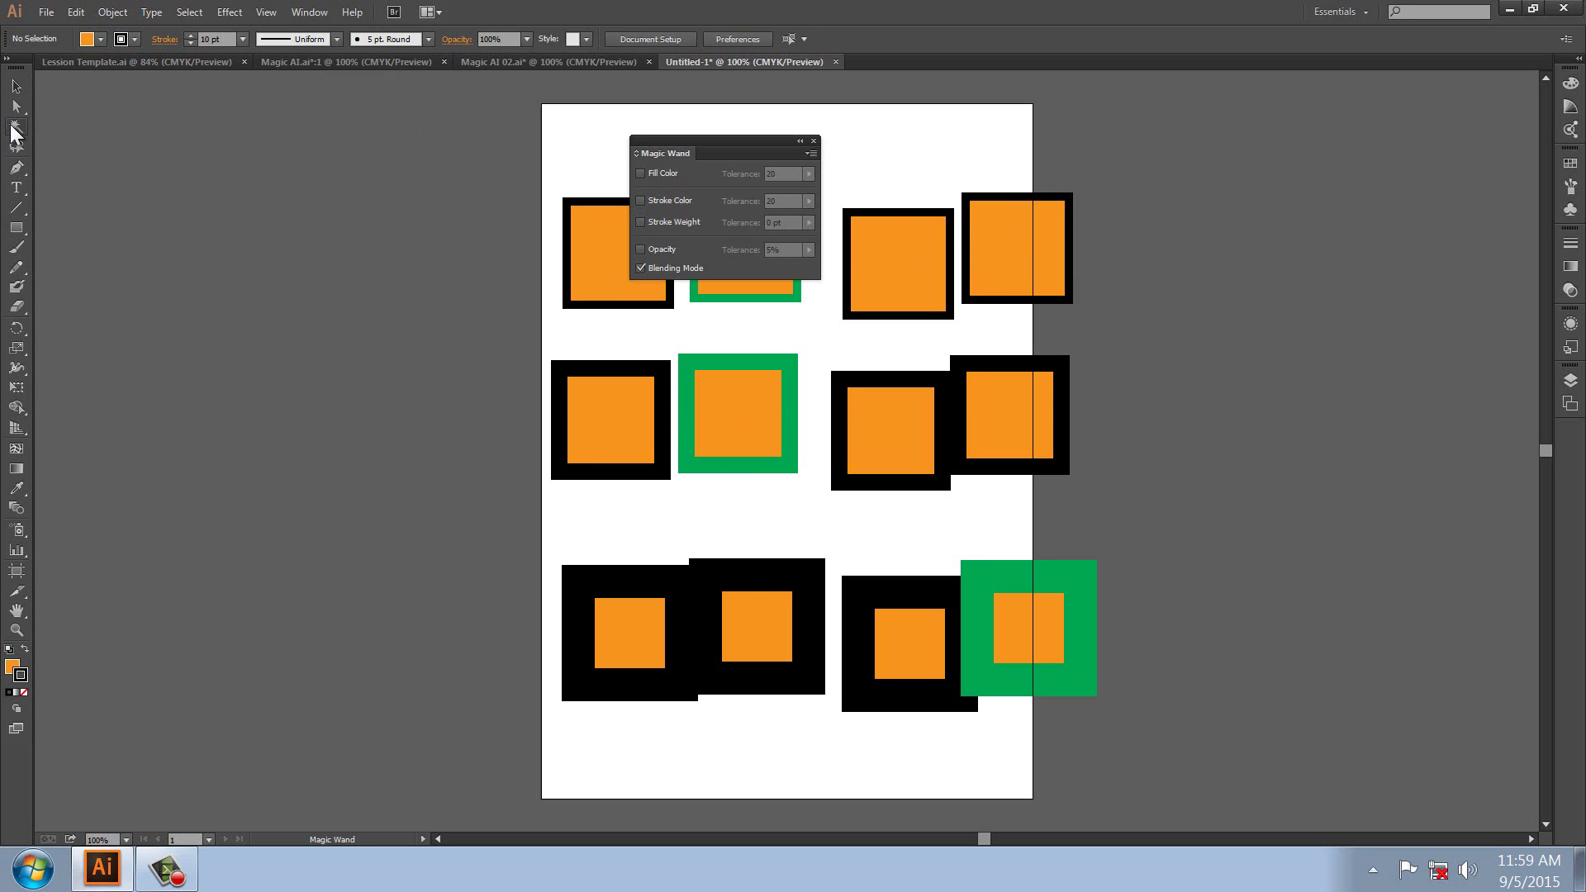
click(1010, 259)
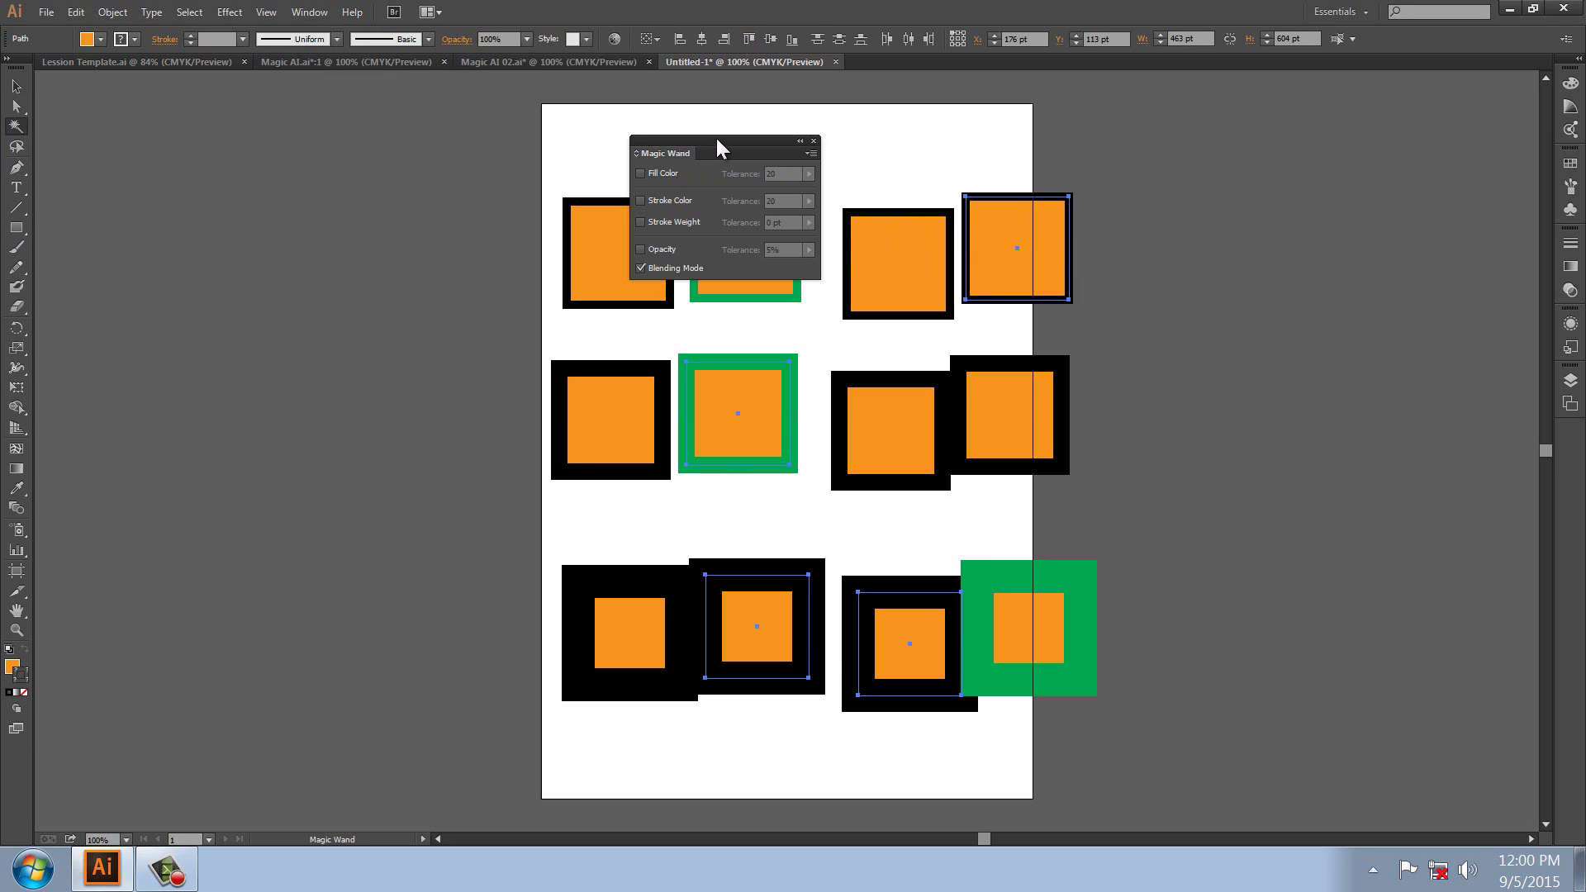
drag(690, 144, 265, 140)
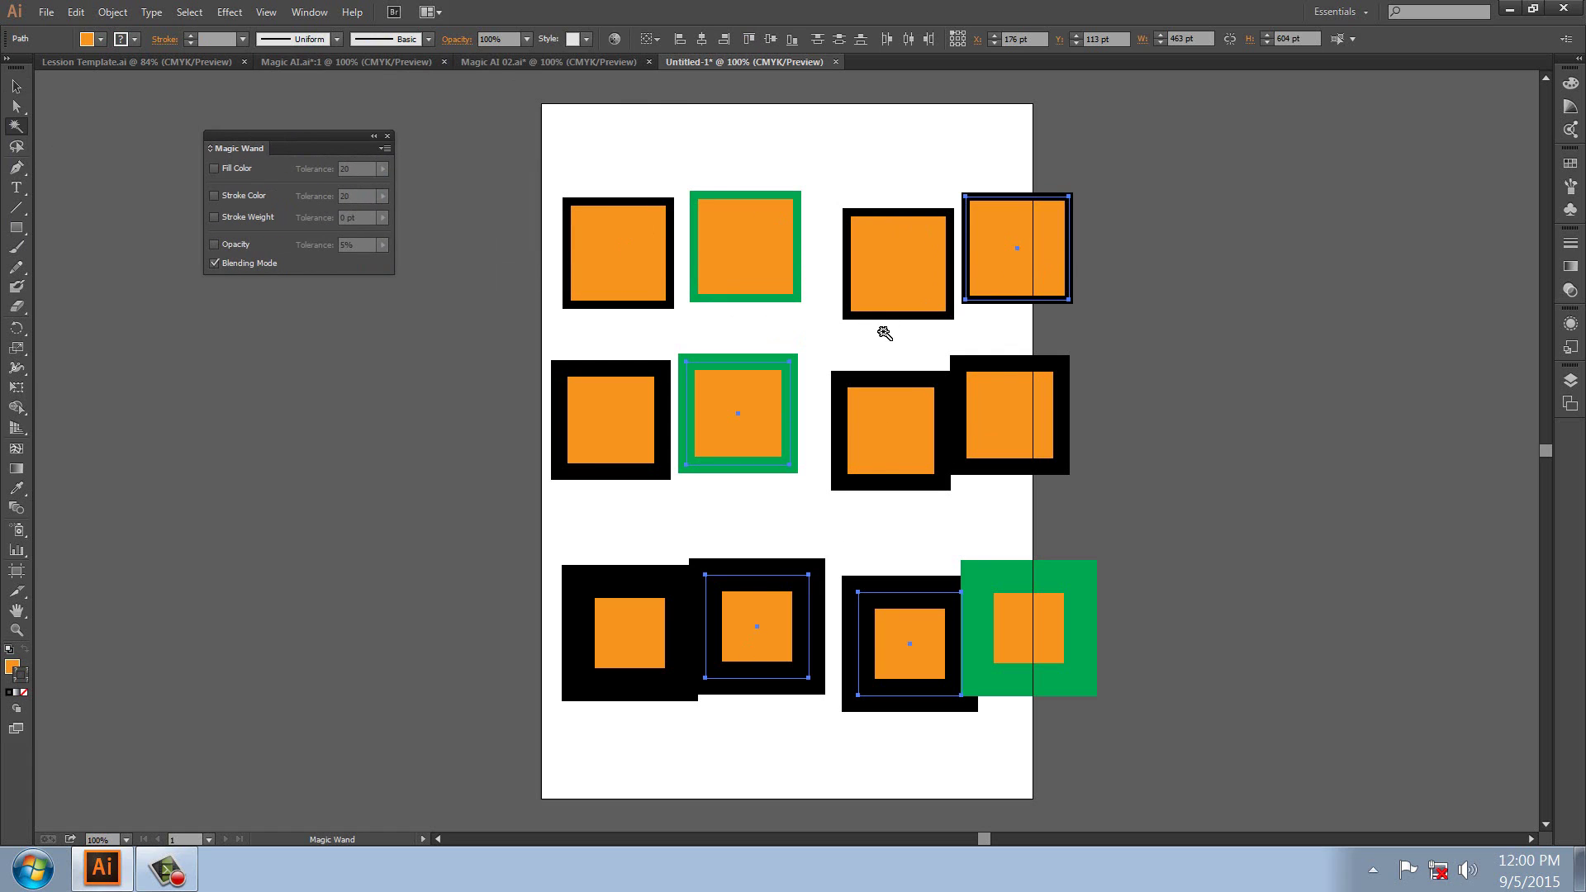
key(Delete)
Undo to restore the four Multiply squares, deselect, and lasso the top-left square's upper-left corner point
key(ctrl+z)
click(15, 86)
click(188, 281)
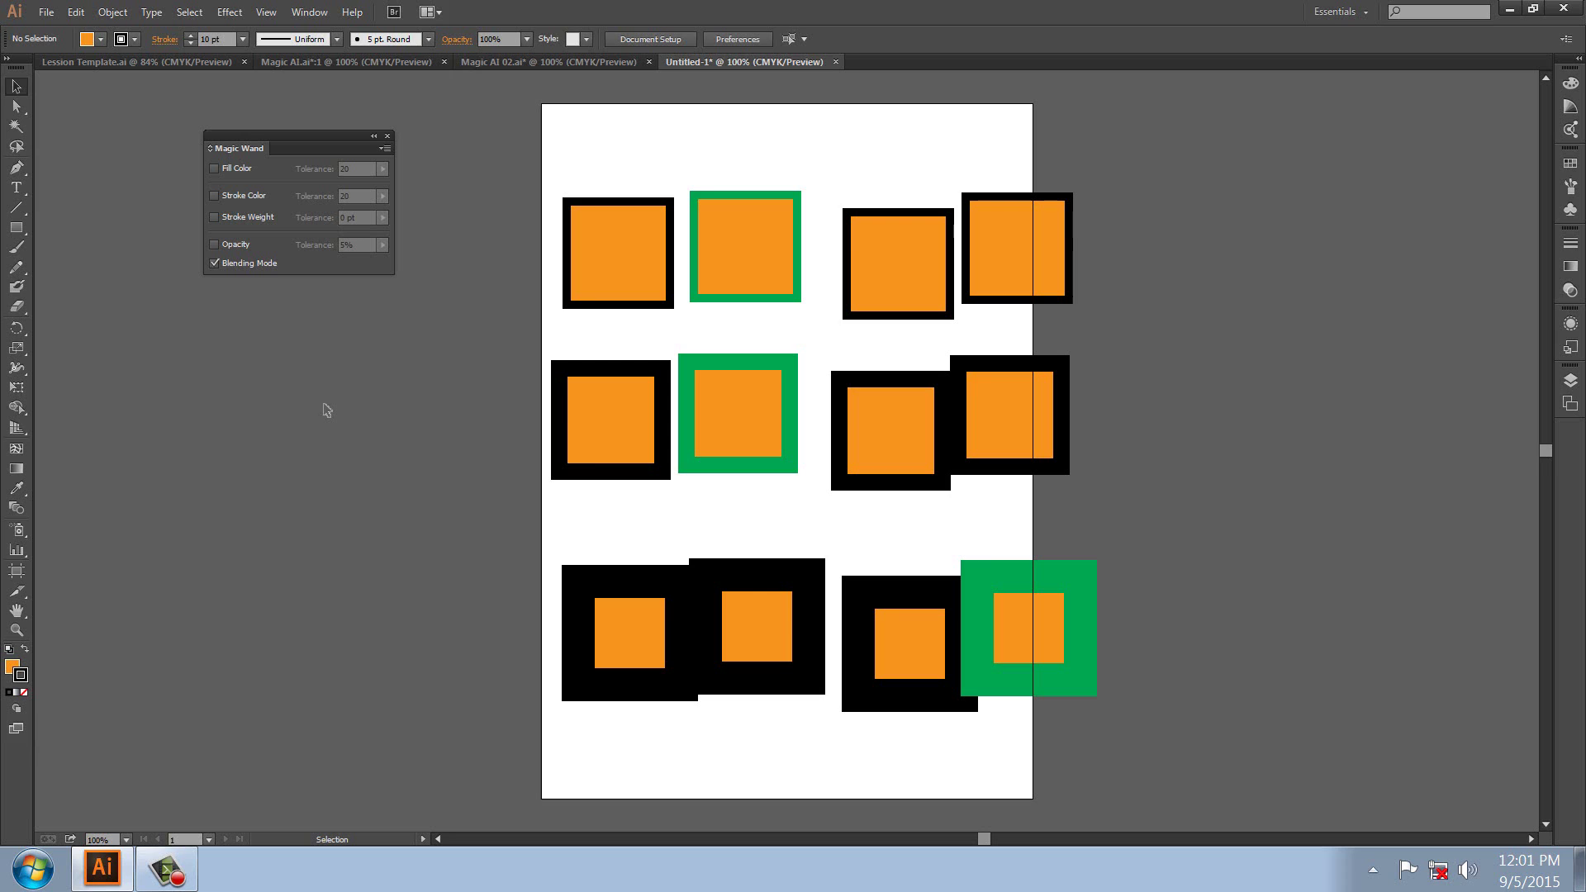
click(16, 146)
mouse_move(552, 177)
mouse_down()
mouse_move(569, 232)
mouse_move(583, 175)
mouse_up()
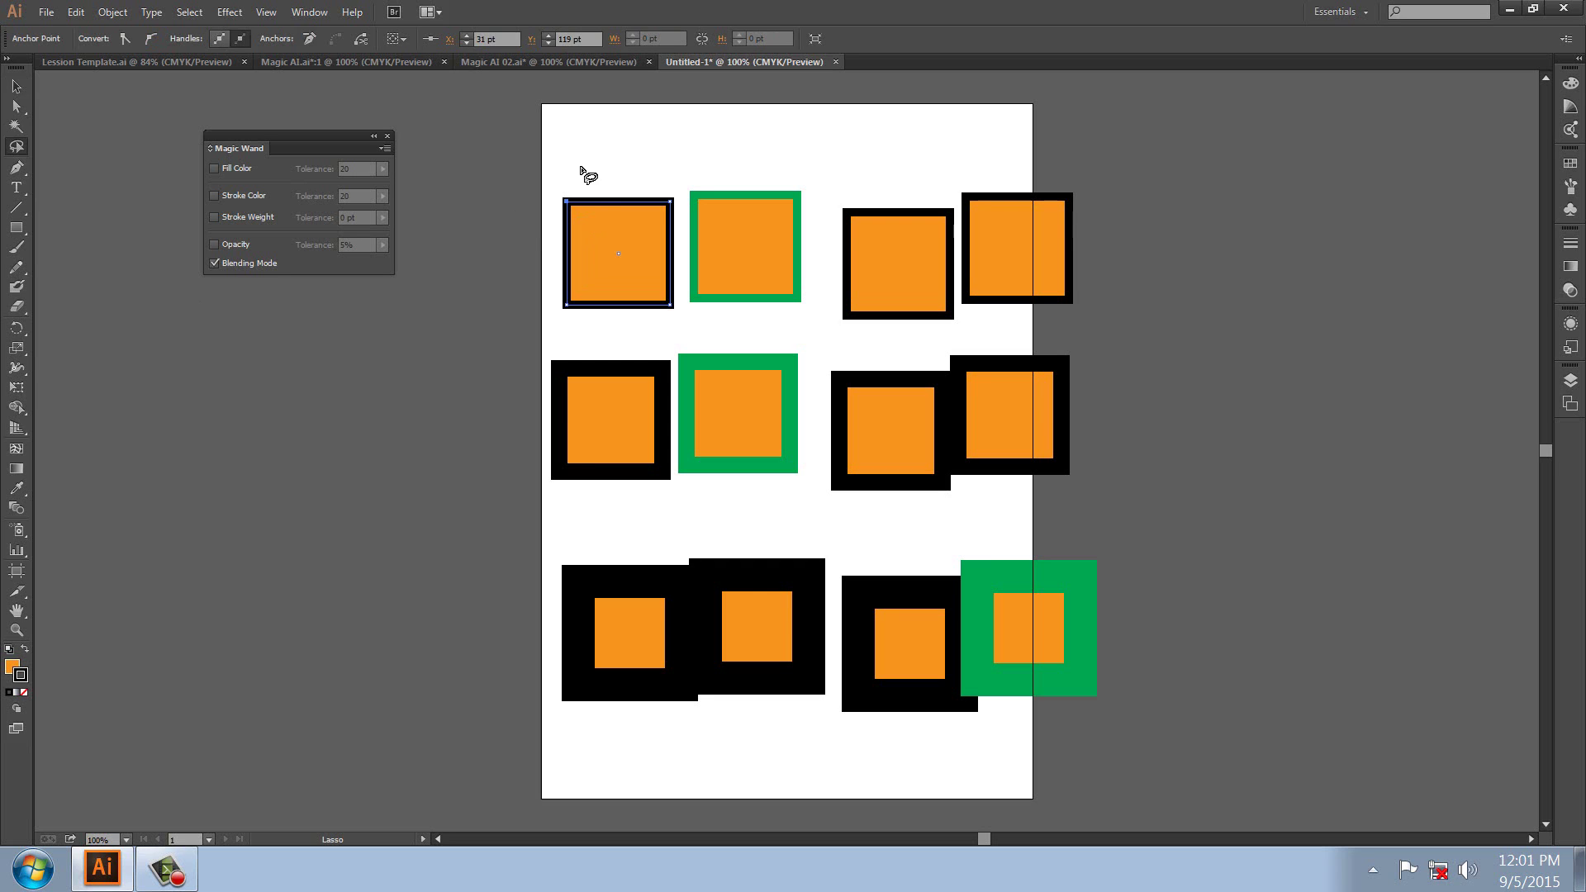
Raise that corner about 50 pt, then lasso three bottom-right corners and push them down
key(shift+Up)
key(shift+Up)
key(shift+Up)
key(shift+Up)
key(shift+Up)
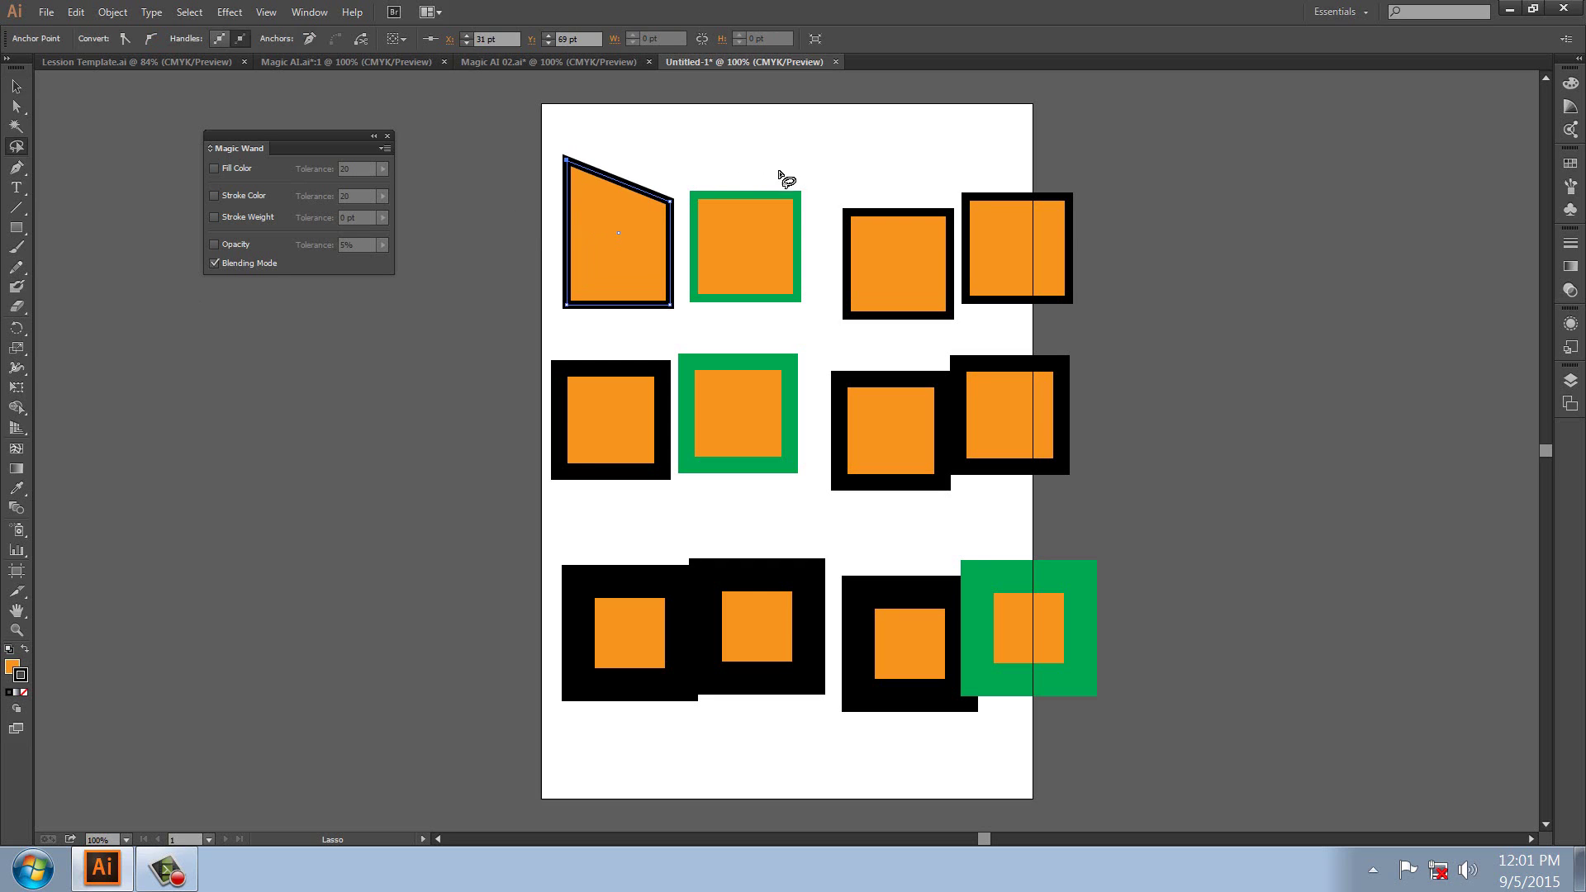
mouse_move(783, 286)
mouse_down()
mouse_move(821, 312)
mouse_move(800, 329)
mouse_up()
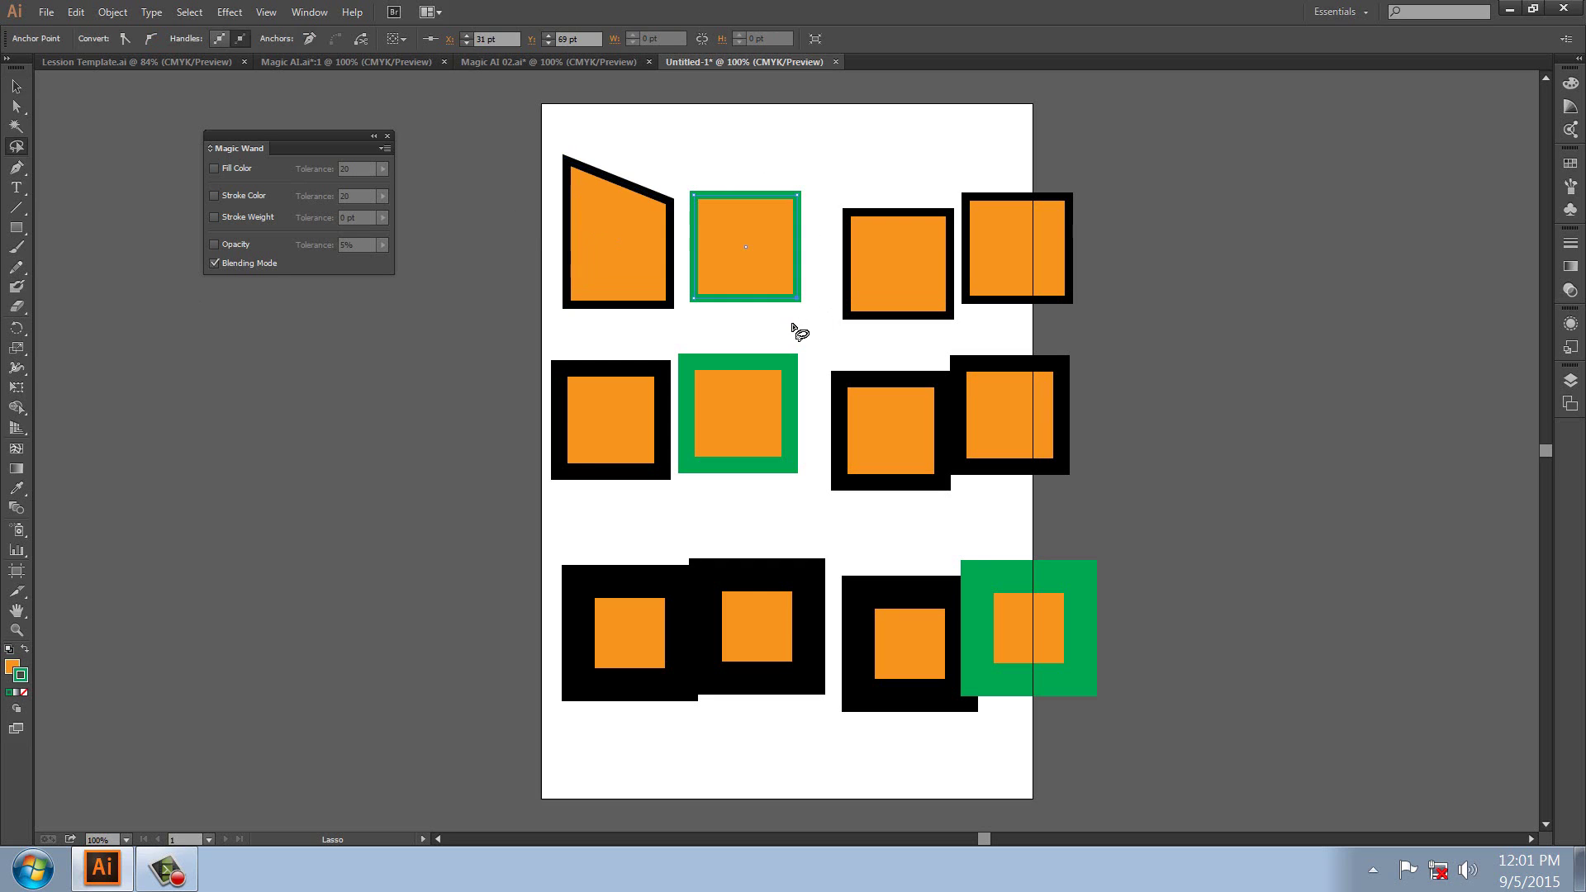
drag(773, 495, 797, 526)
drag(1080, 531, 1115, 509)
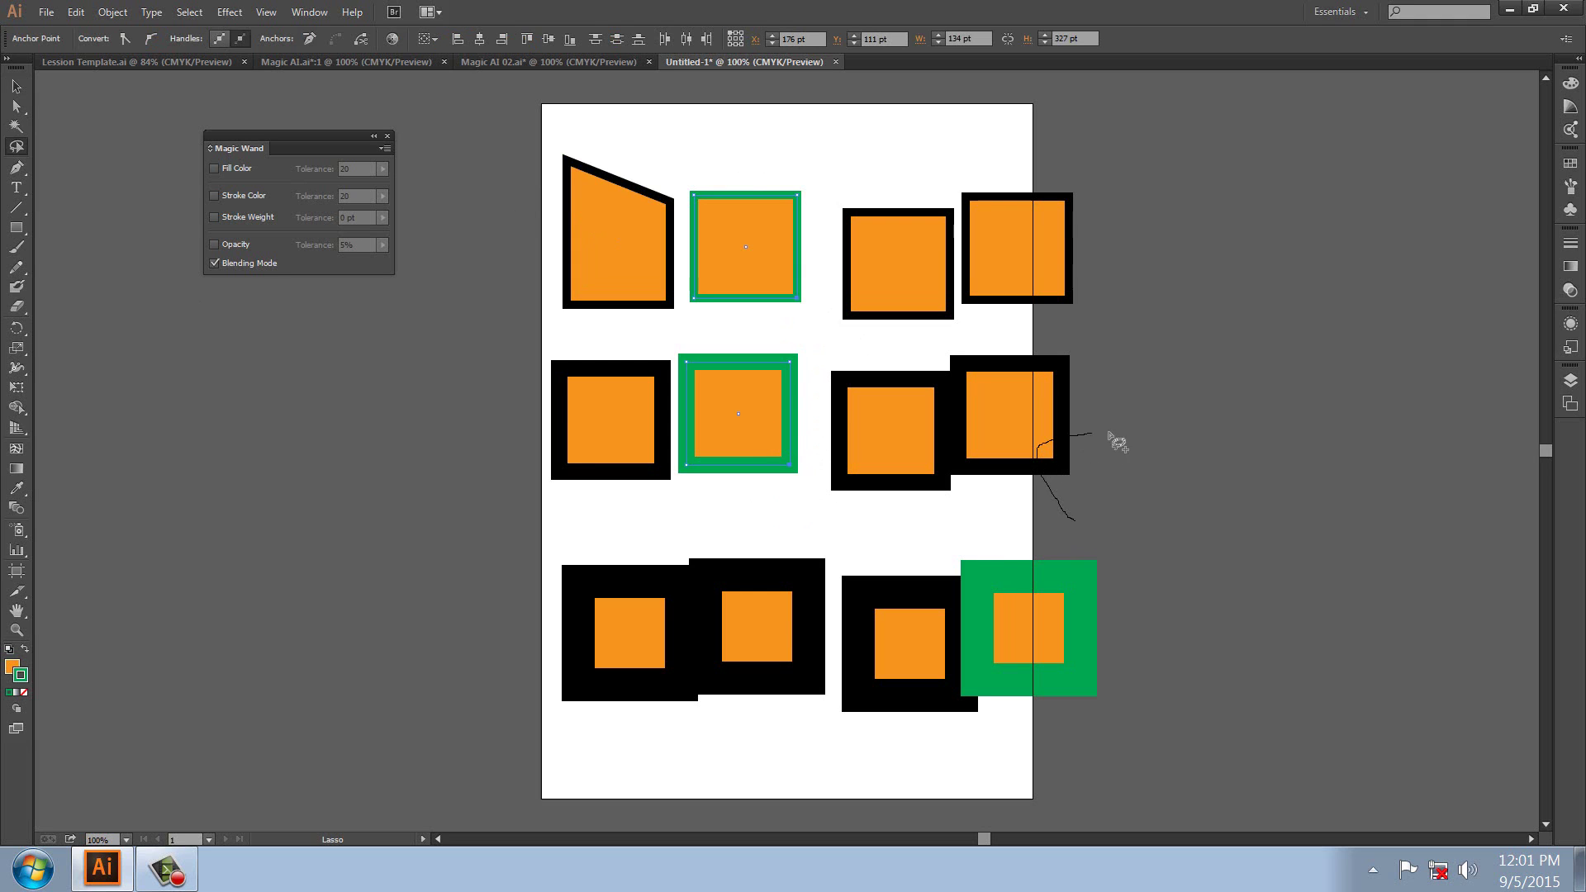
key(shift+Down)
key(shift+Down)
key(shift+Down)
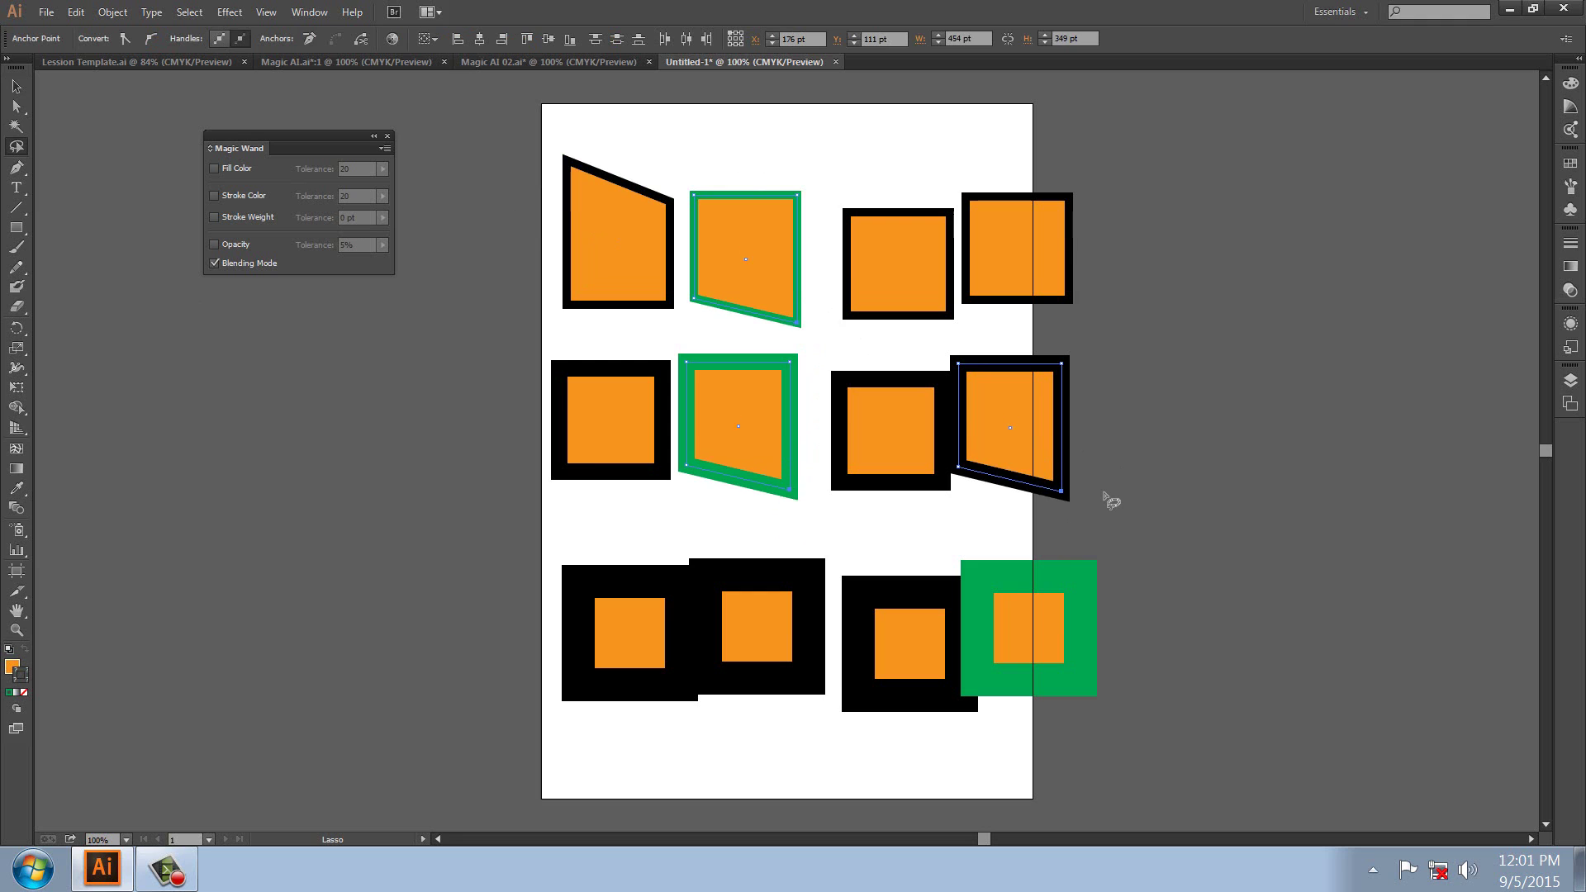
key(shift+Down)
key(shift+Down)
Deselect the skewed squares and switch to the Magic AI.ai icon document
key(v)
click(43, 130)
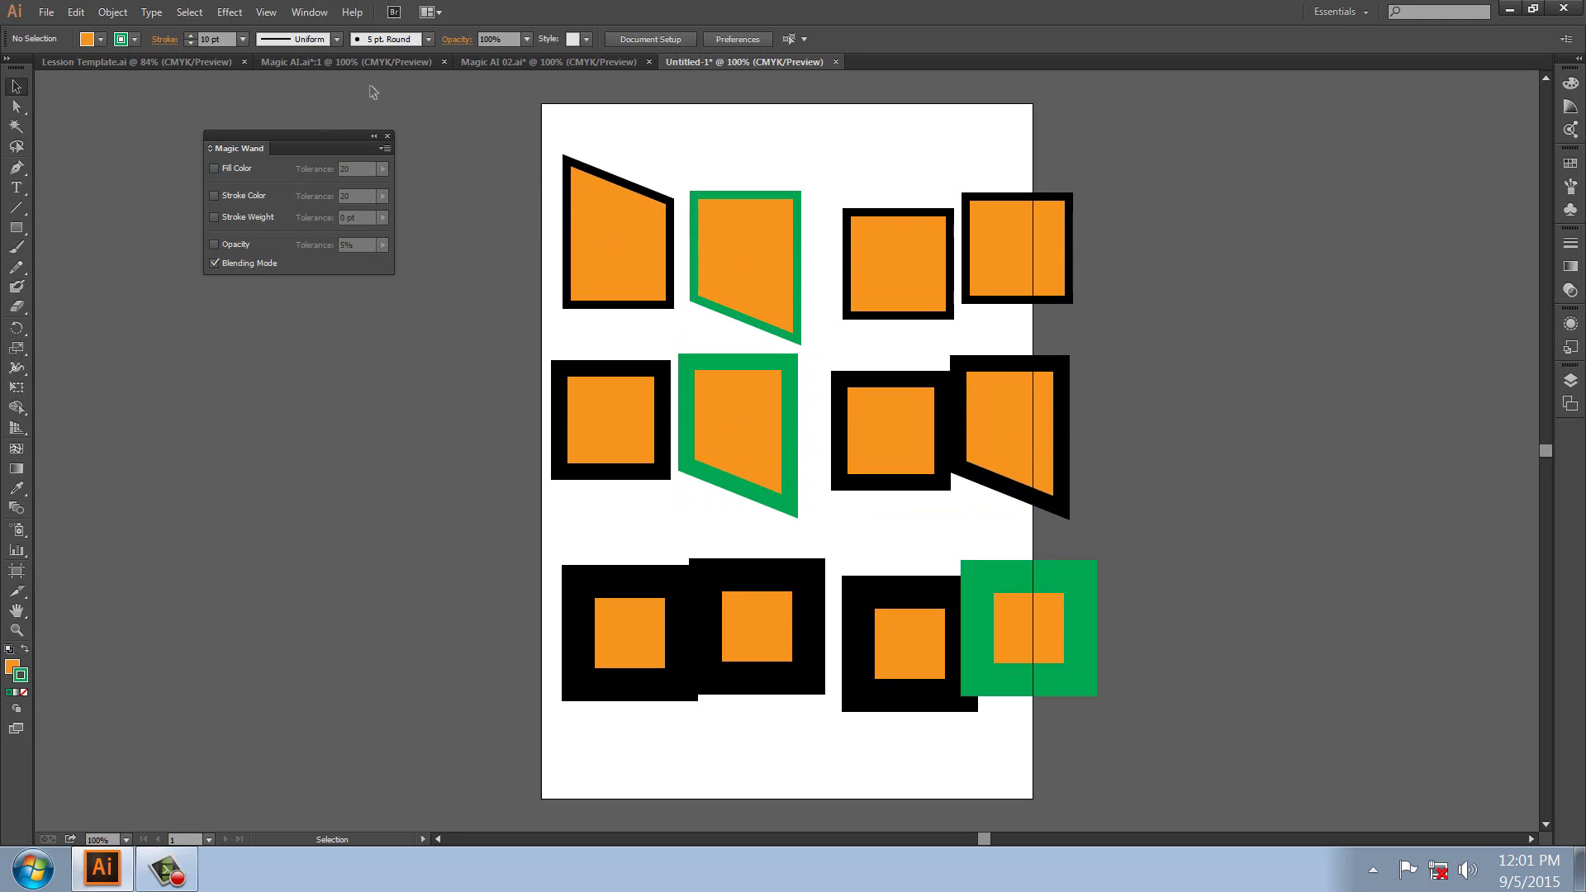
click(374, 62)
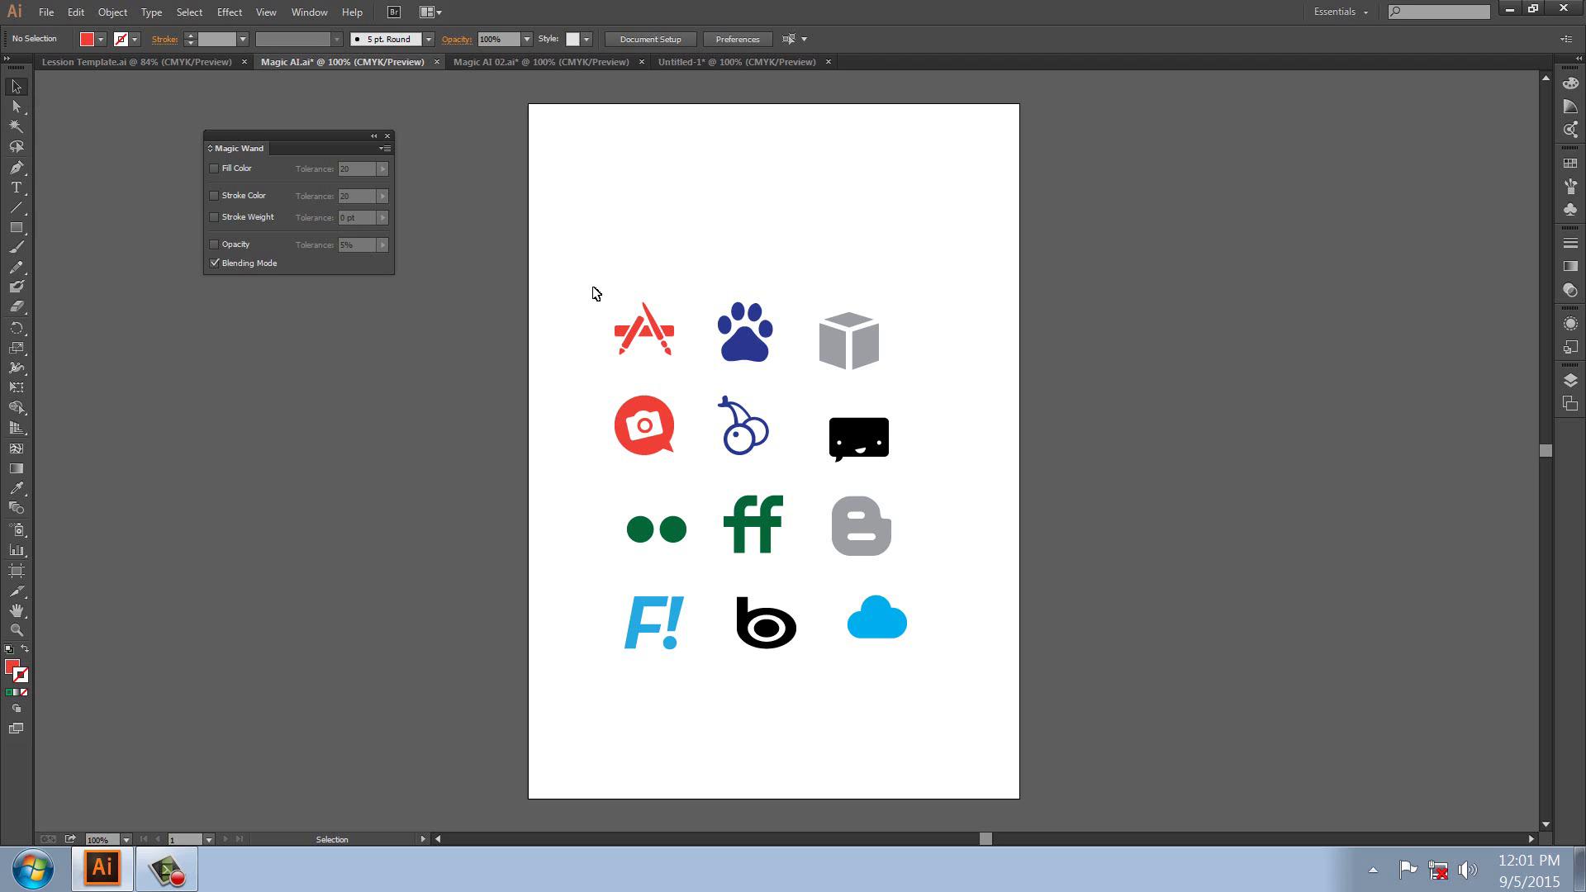
Select individual icons and the top two icon rows, then clear the selection
click(638, 334)
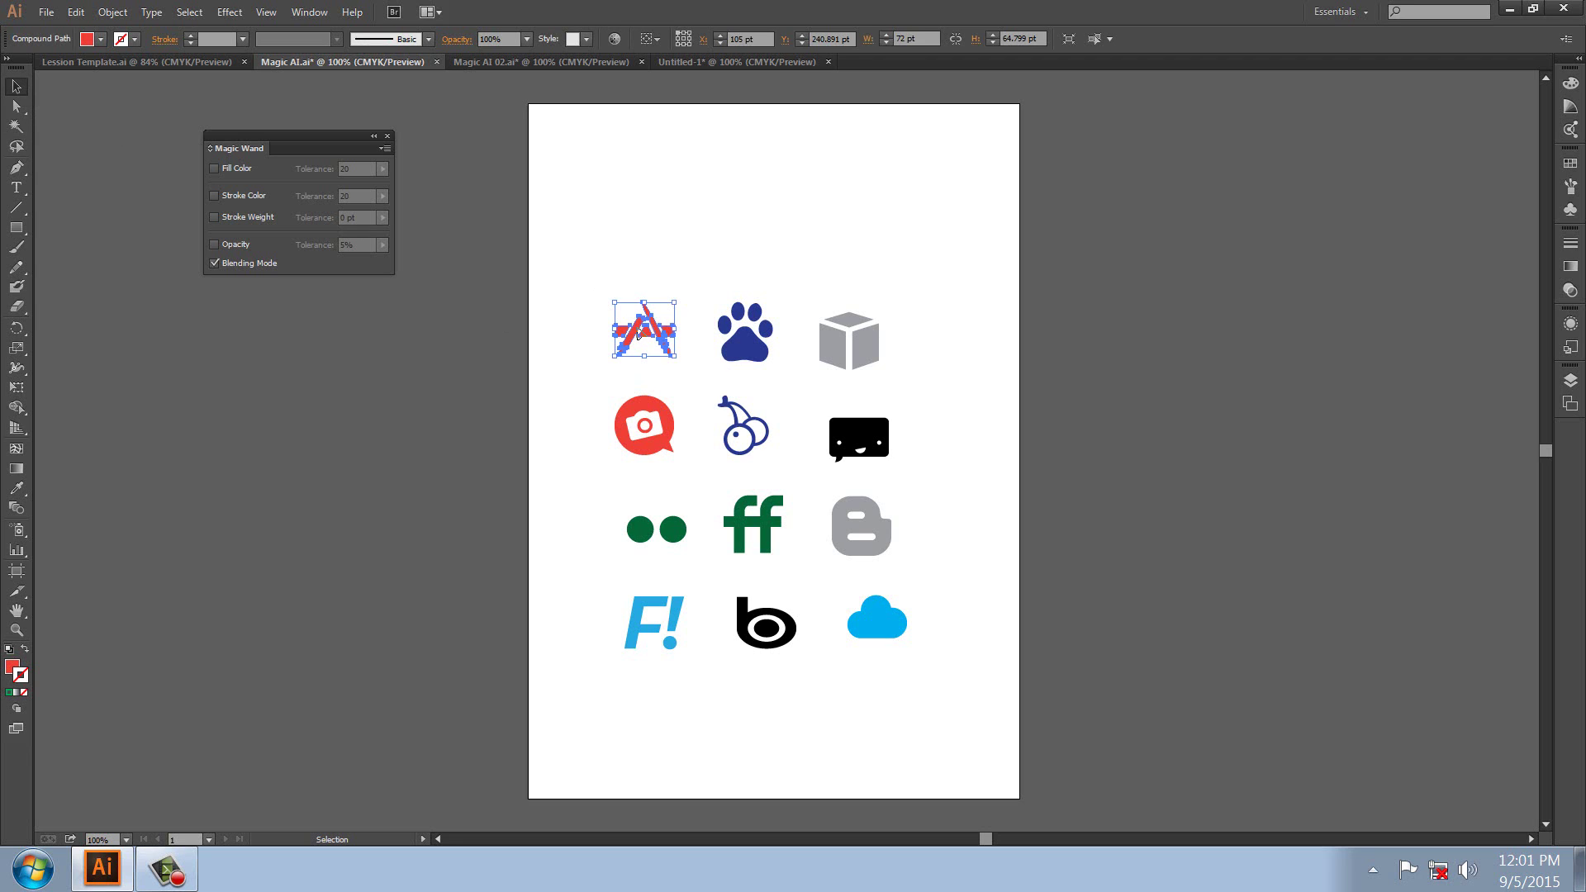
click(774, 454)
click(867, 458)
click(628, 450)
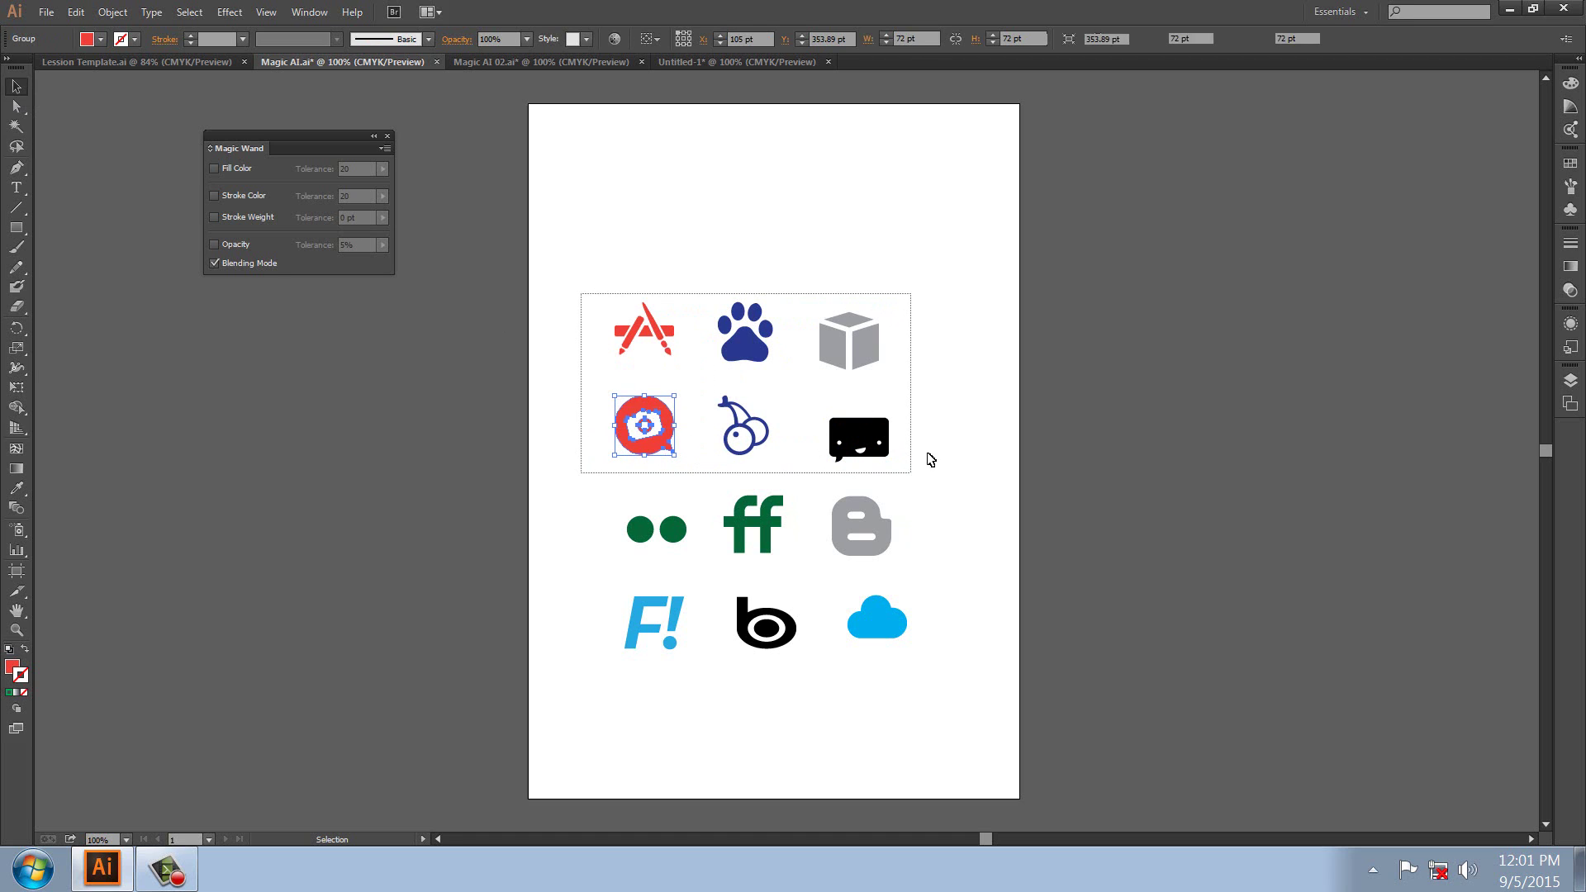
drag(582, 299, 921, 467)
click(560, 356)
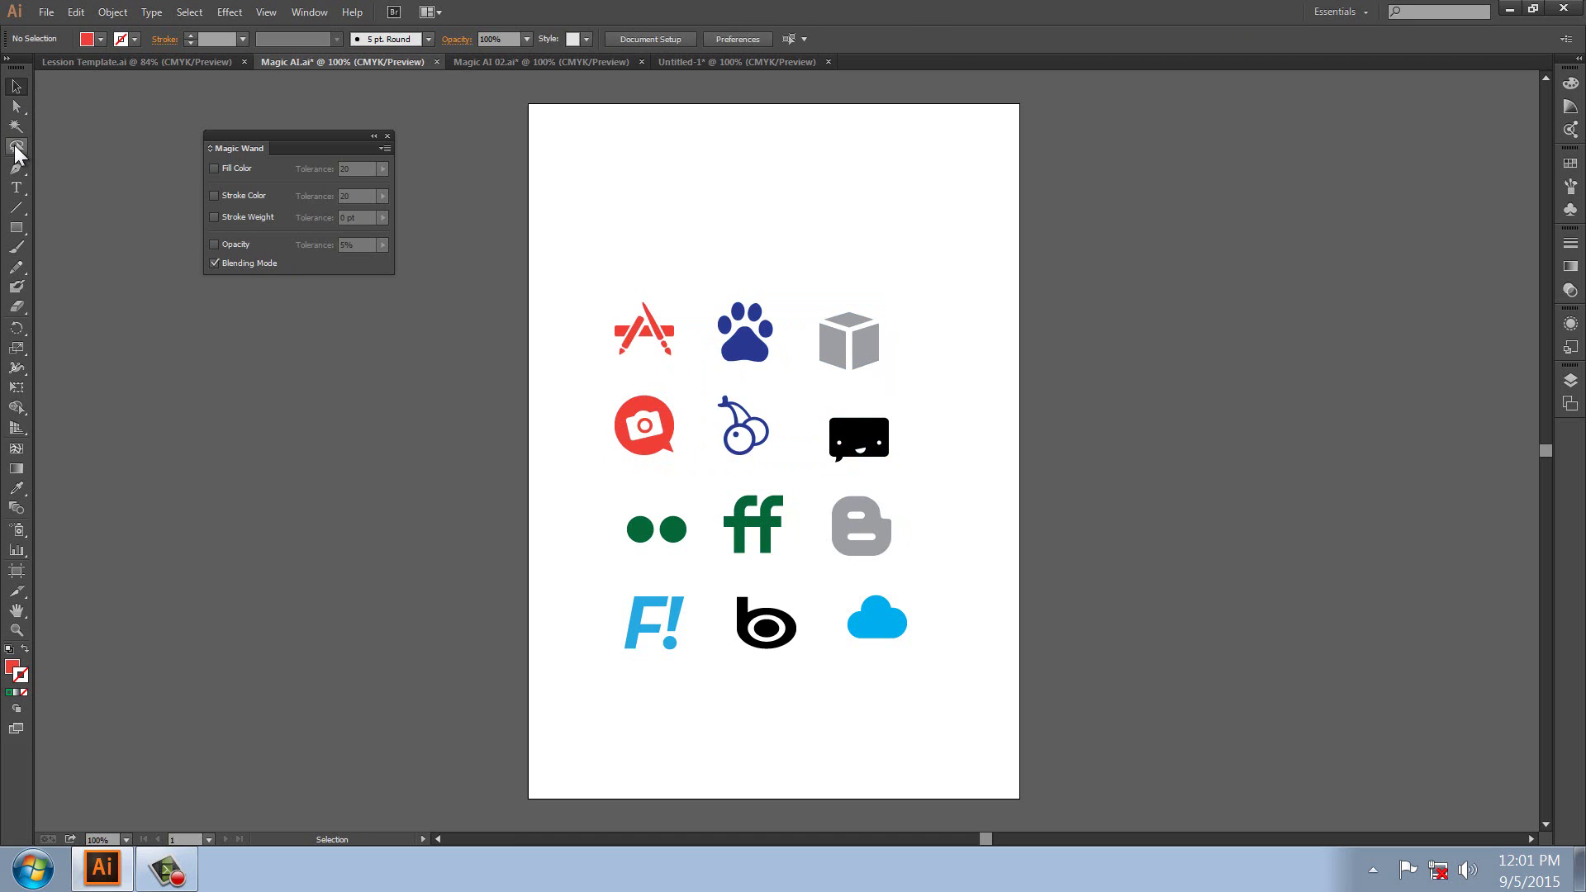
Lasso around the App Store and cherry icons and delete them
click(16, 147)
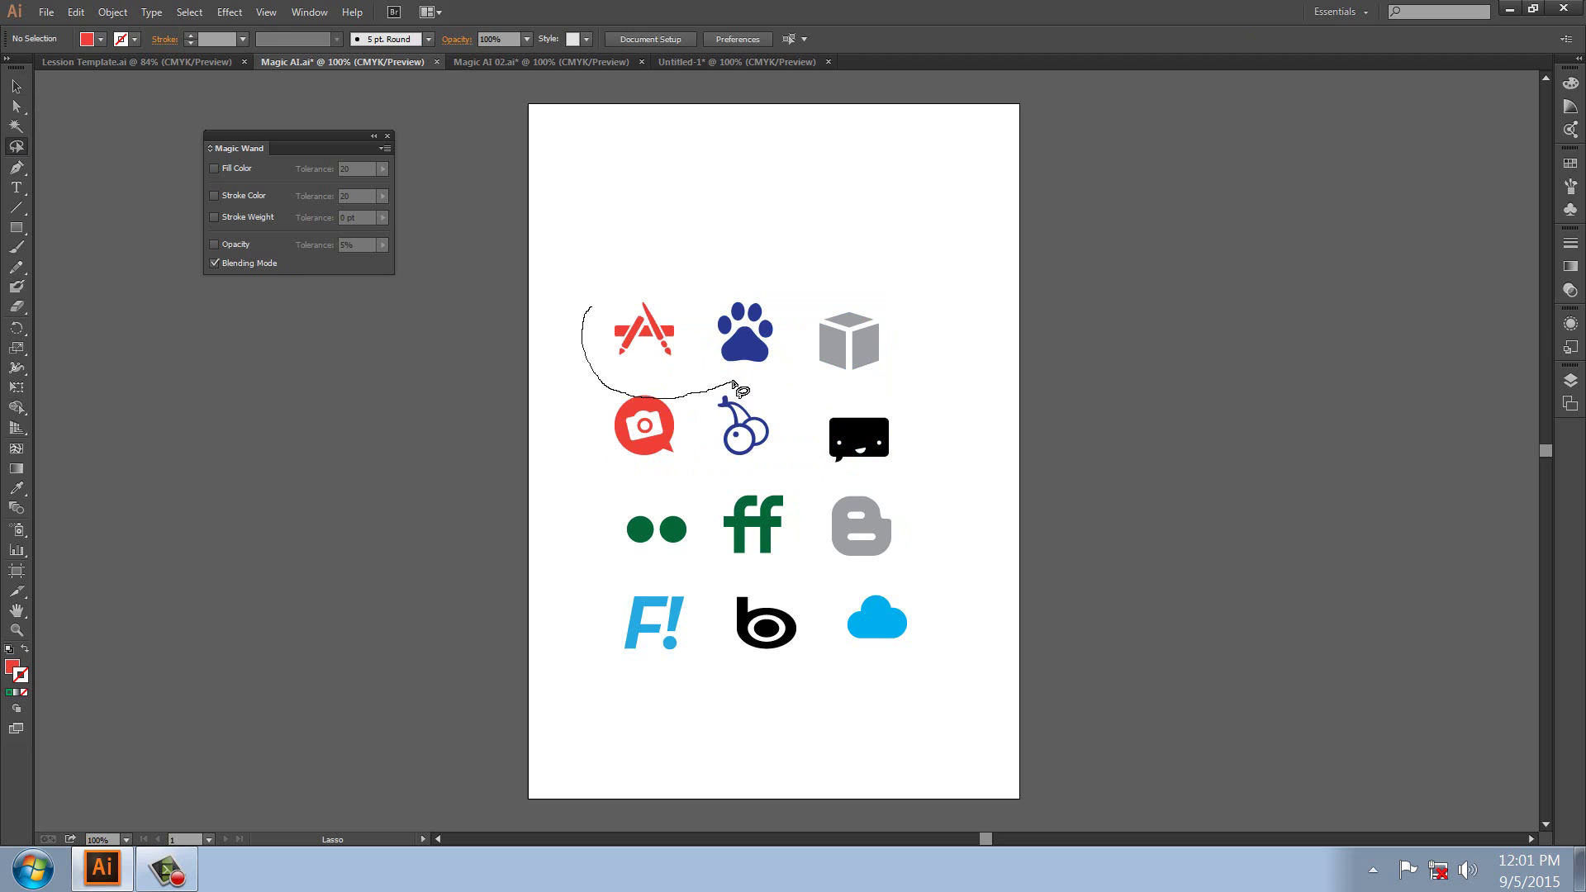
drag(600, 324, 747, 423)
click(637, 291)
mouse_move(612, 281)
mouse_down()
mouse_move(791, 423)
mouse_move(766, 489)
mouse_move(699, 429)
mouse_move(692, 326)
mouse_move(662, 254)
mouse_up()
key(Delete)
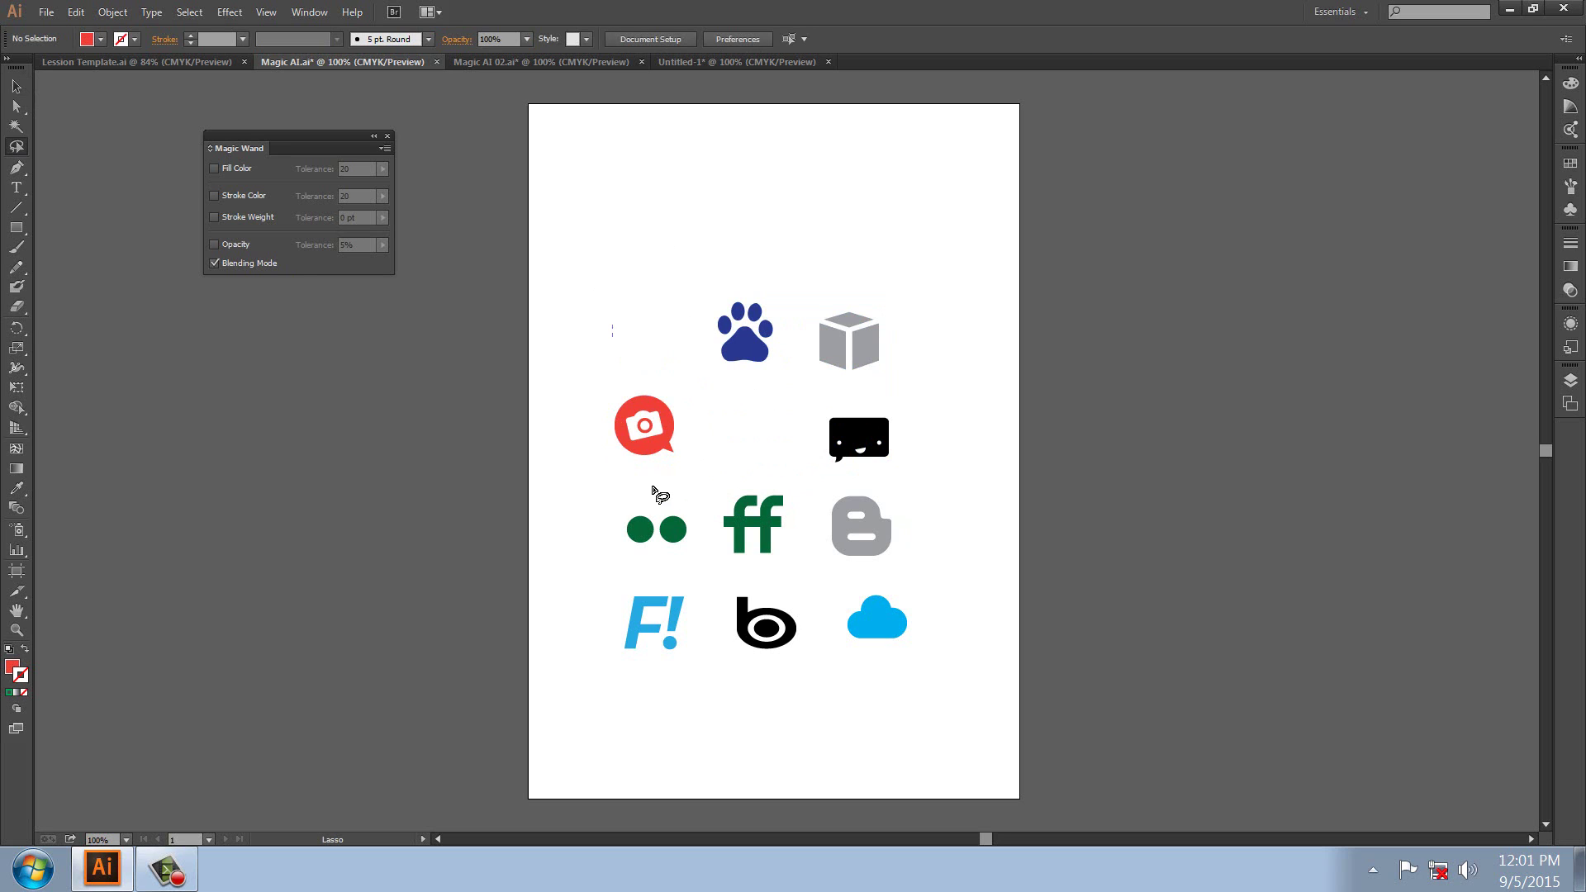
Lasso and delete the Flickr dots, Blogger and b icons, then undo and deselect
mouse_move(641, 484)
mouse_down()
mouse_move(611, 537)
mouse_move(674, 564)
mouse_move(742, 677)
mouse_move(792, 656)
mouse_move(803, 637)
mouse_move(779, 665)
mouse_move(912, 542)
mouse_move(859, 473)
mouse_move(773, 588)
mouse_move(710, 571)
mouse_move(715, 513)
mouse_move(655, 472)
mouse_up()
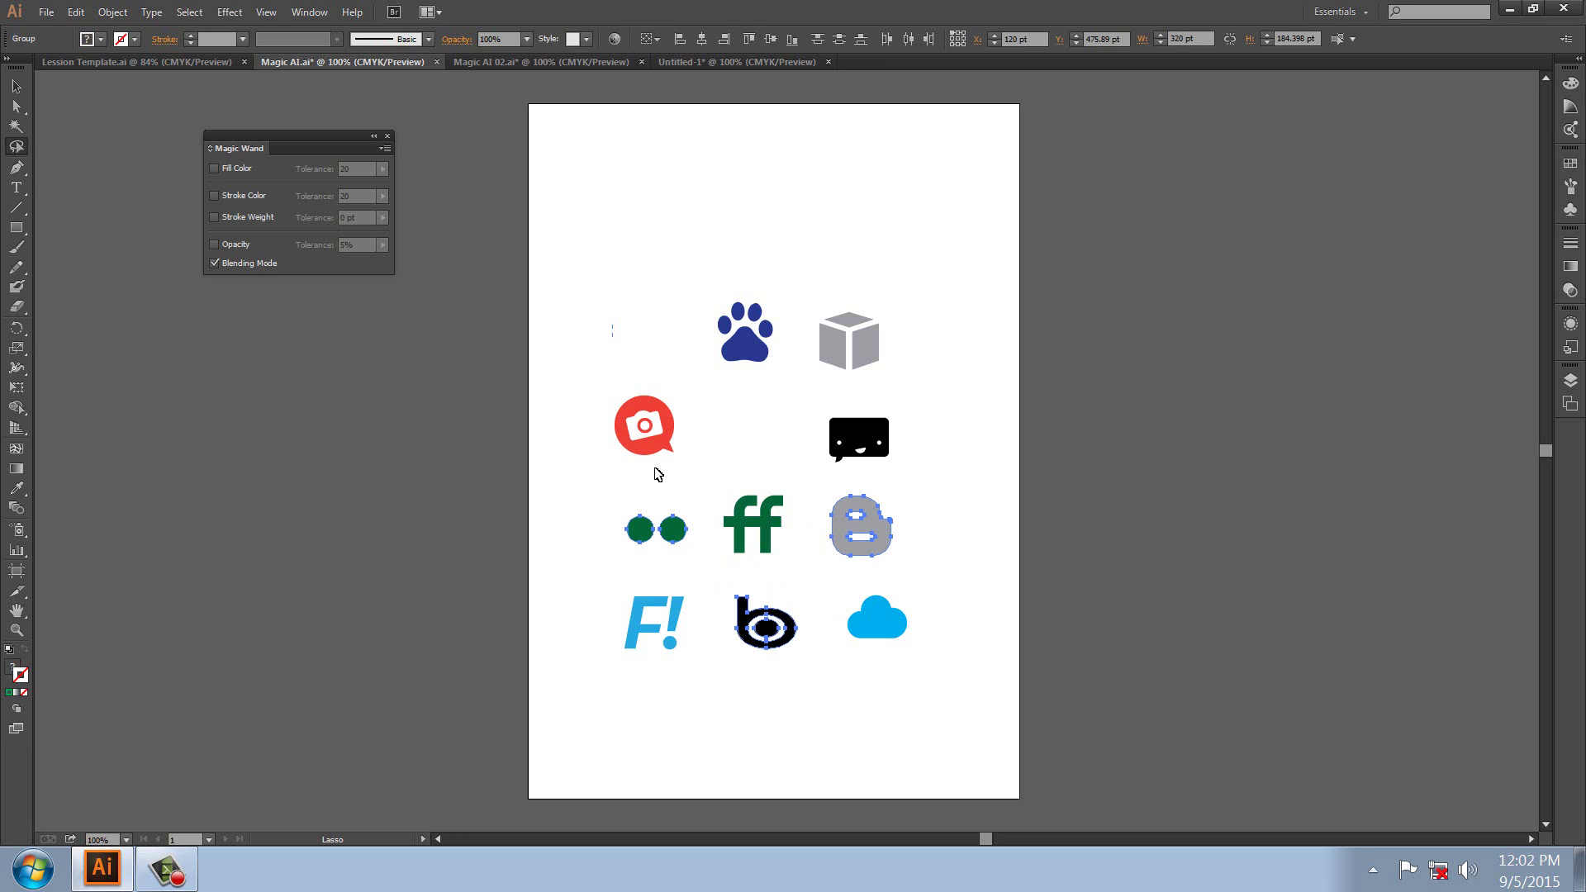
key(Delete)
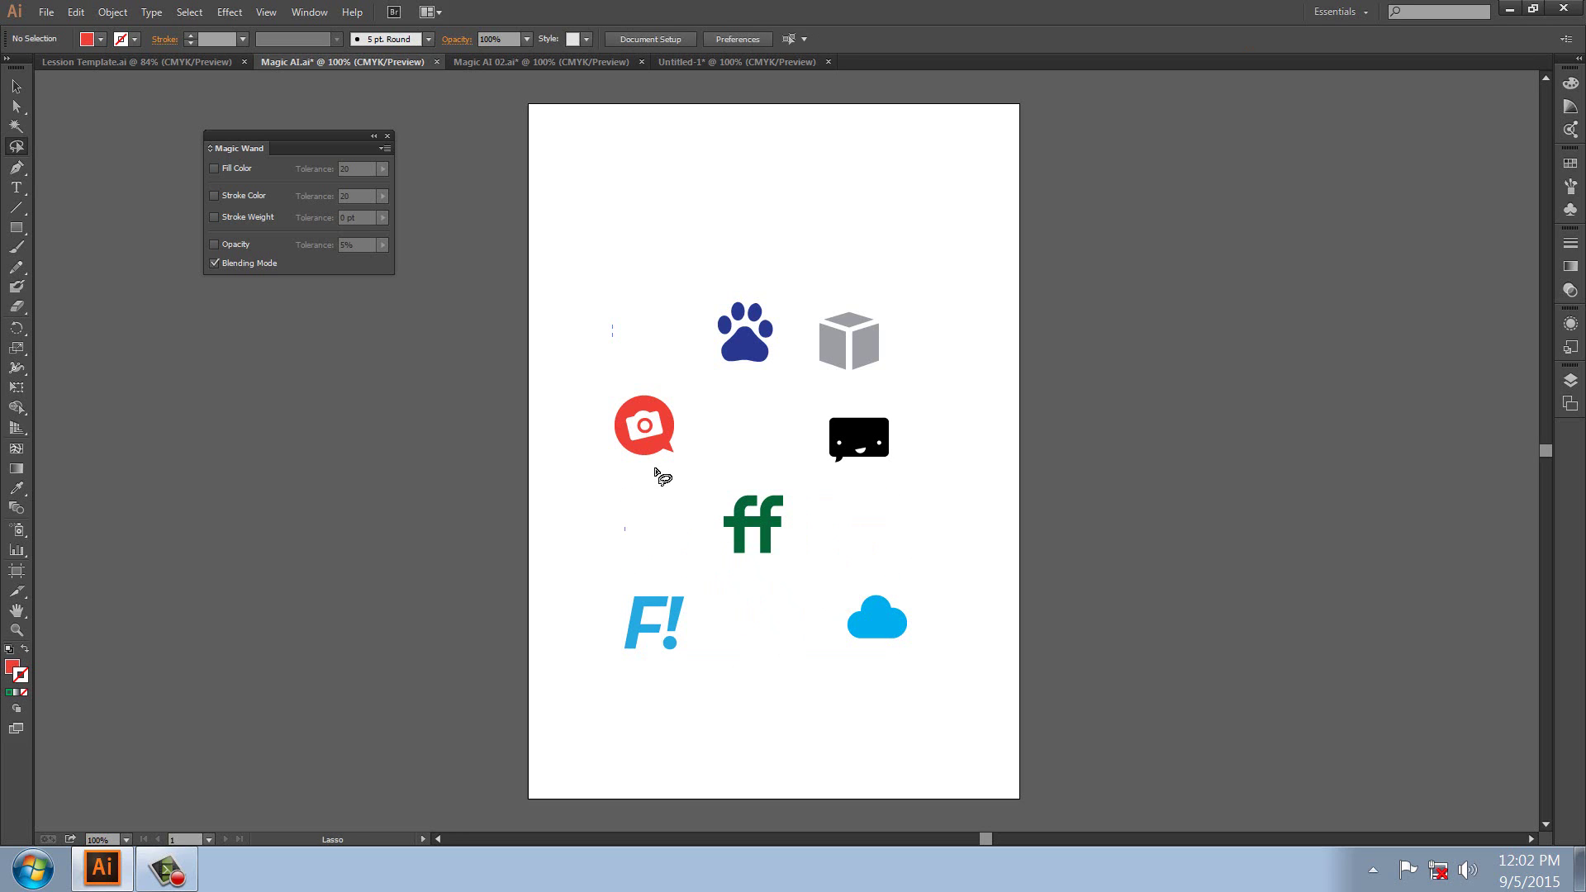
key(ctrl+z)
click(17, 85)
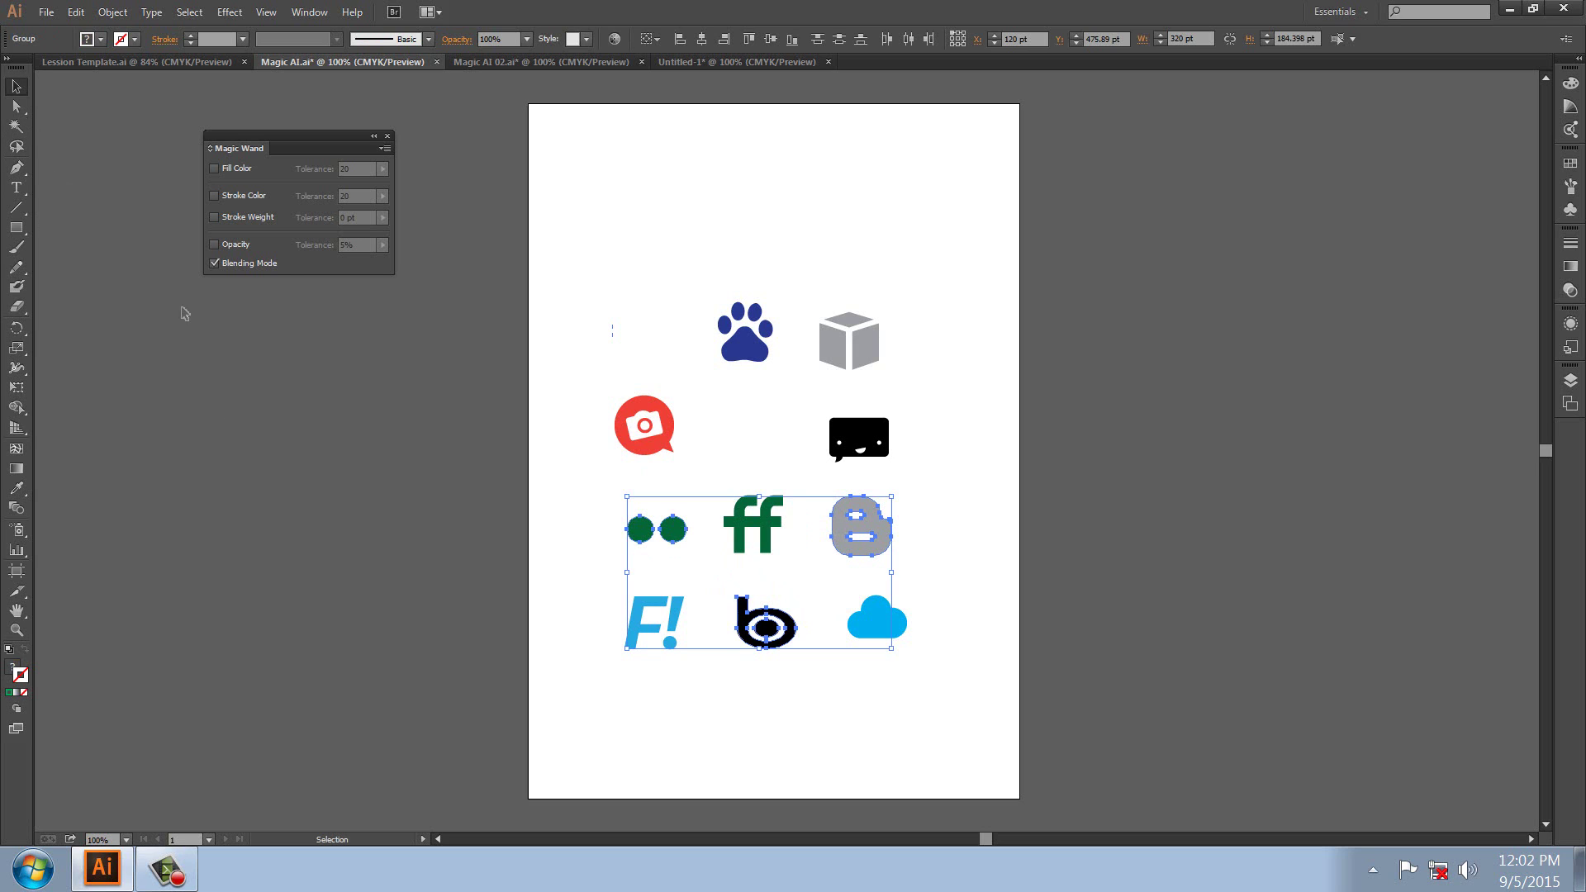
click(526, 361)
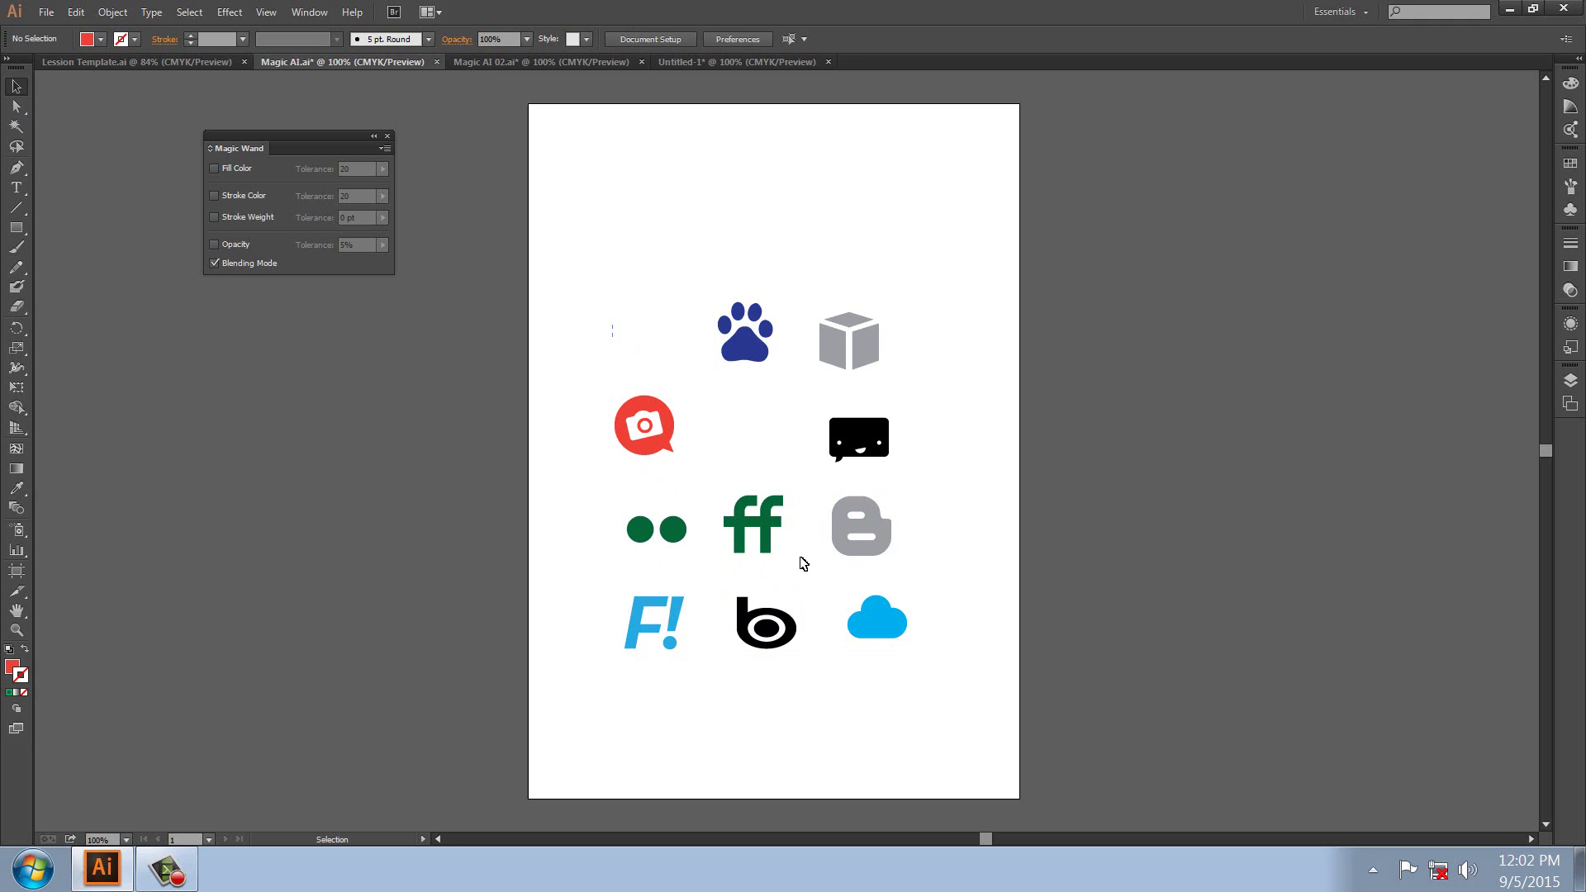
Lasso the grey cube, red camera and green ff icons and delete them, leaving seven icons
mouse_move(559, 258)
mouse_down()
mouse_move(906, 472)
mouse_move(899, 485)
mouse_up()
click(472, 388)
click(17, 146)
mouse_move(636, 334)
mouse_down()
mouse_move(769, 402)
mouse_move(847, 277)
mouse_move(884, 379)
mouse_move(801, 458)
mouse_move(793, 543)
mouse_move(726, 578)
mouse_move(669, 492)
mouse_move(531, 432)
mouse_move(603, 329)
mouse_move(636, 349)
mouse_up()
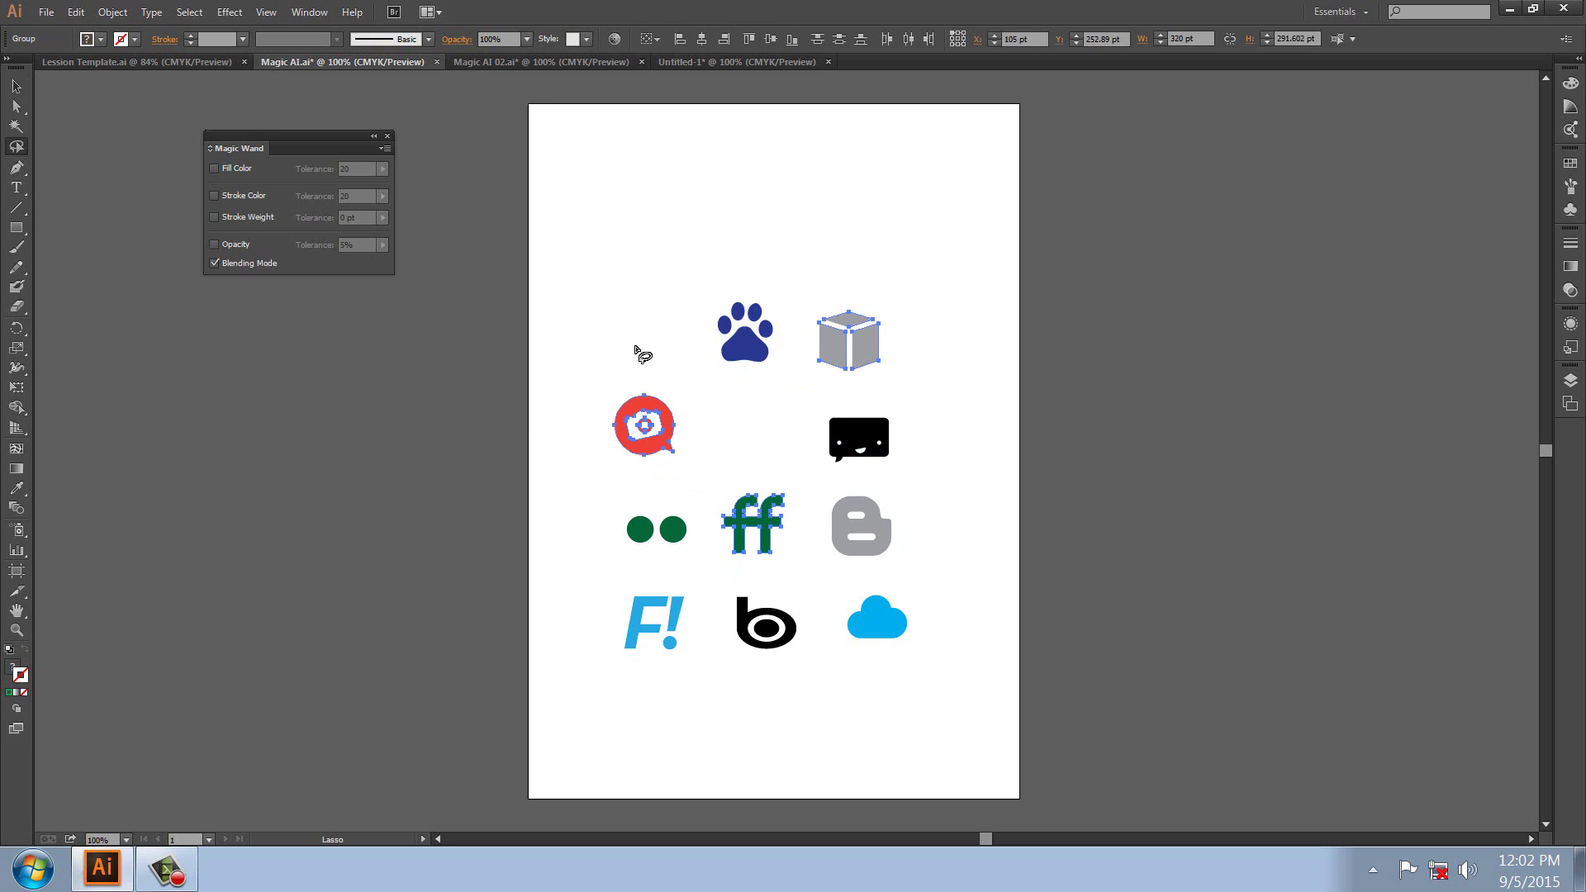
key(Delete)
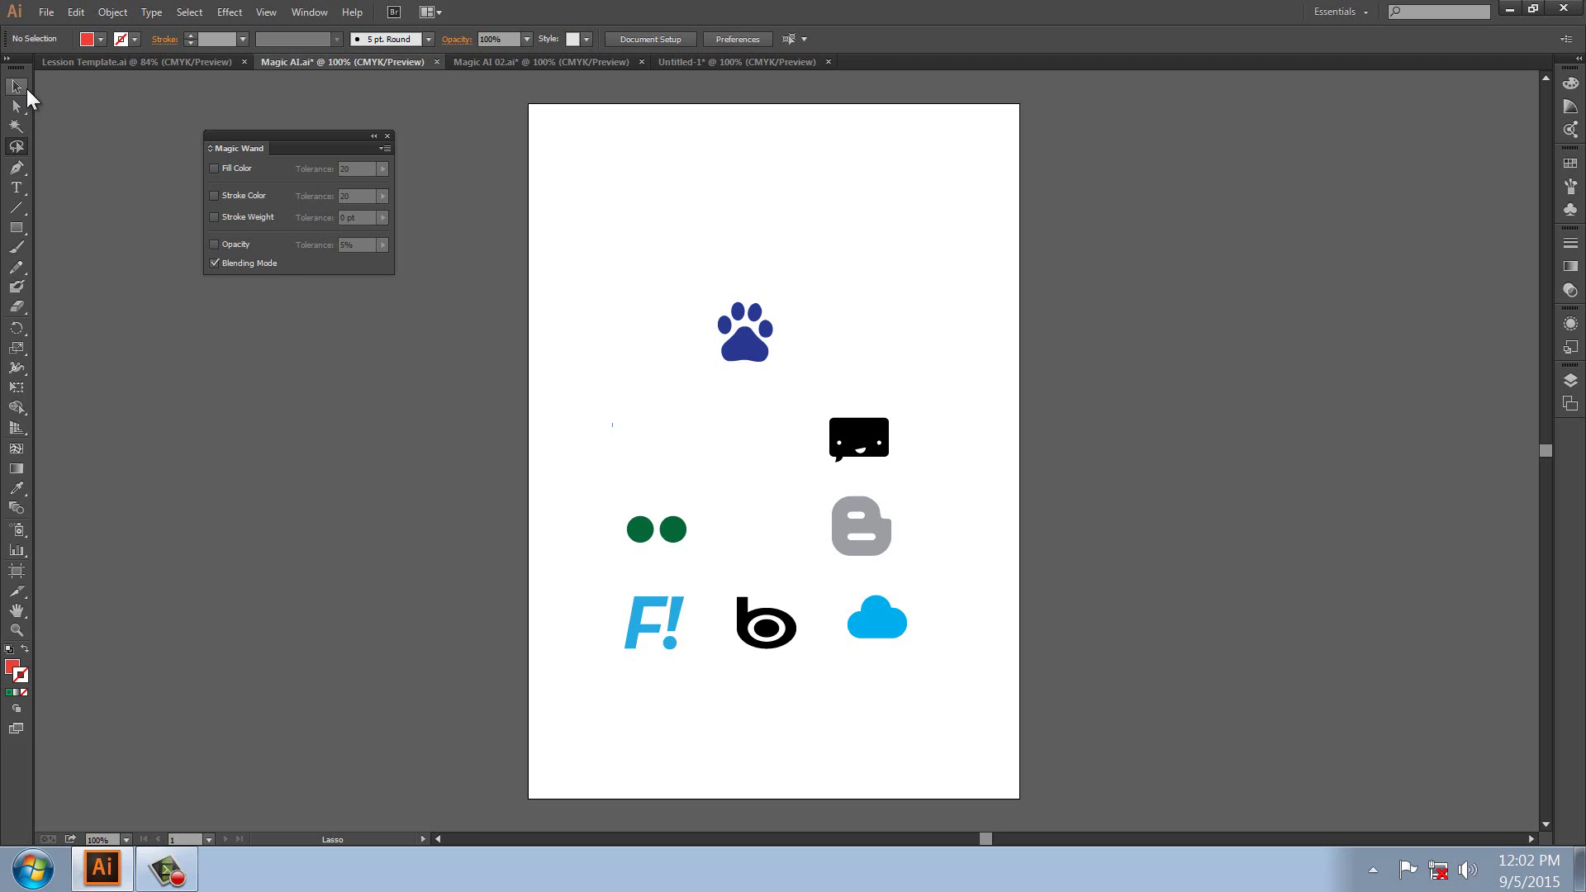
click(17, 86)
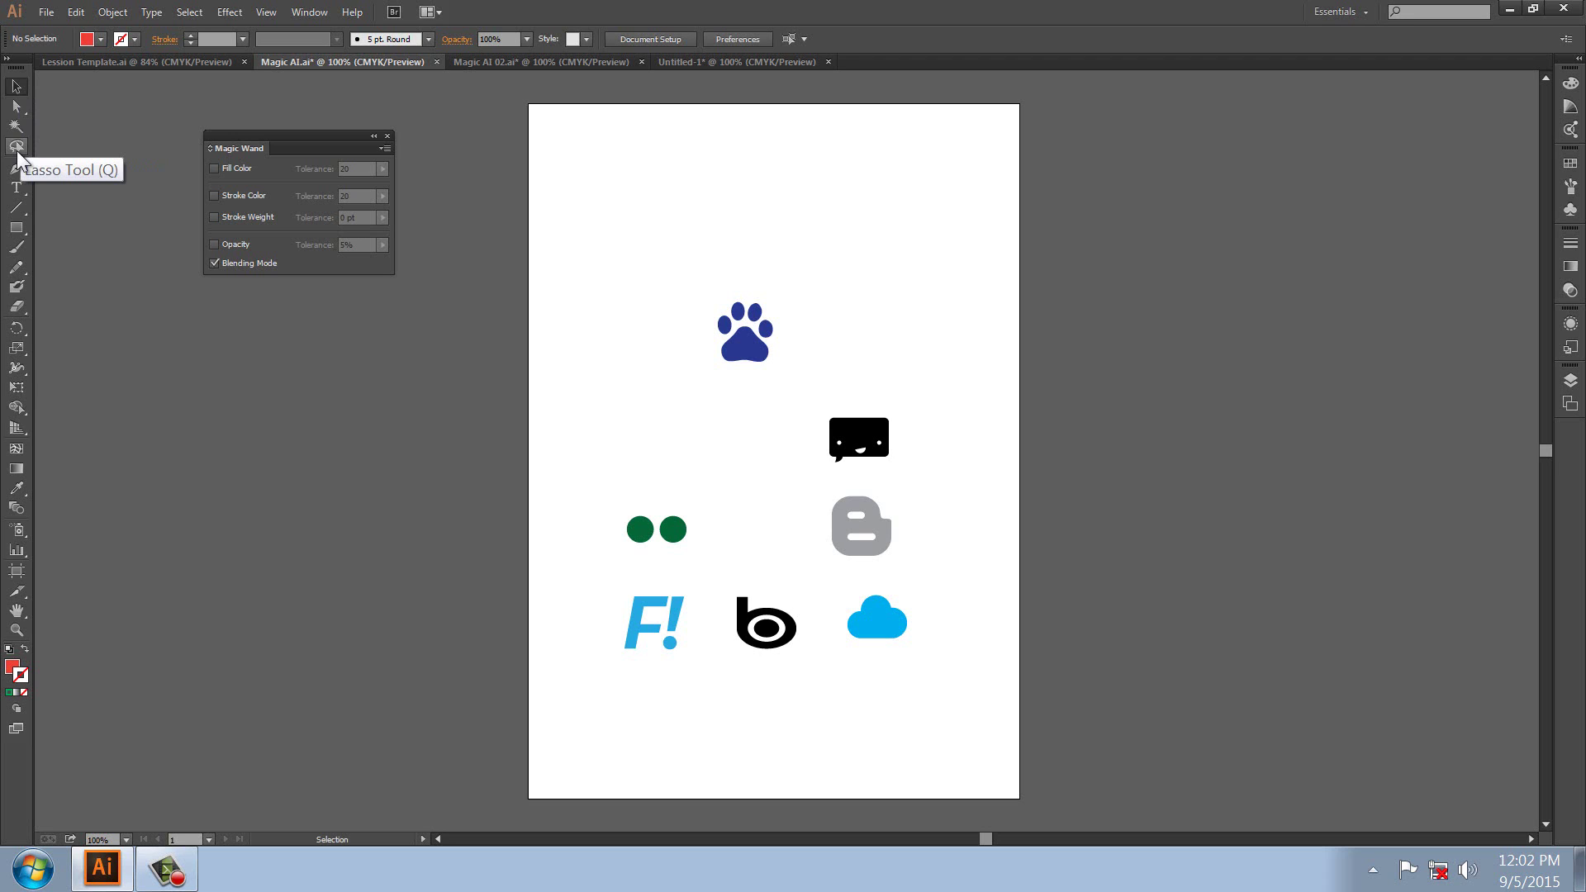
Pick the Lasso tool and return to the Lesson Template.ai title slide
click(16, 147)
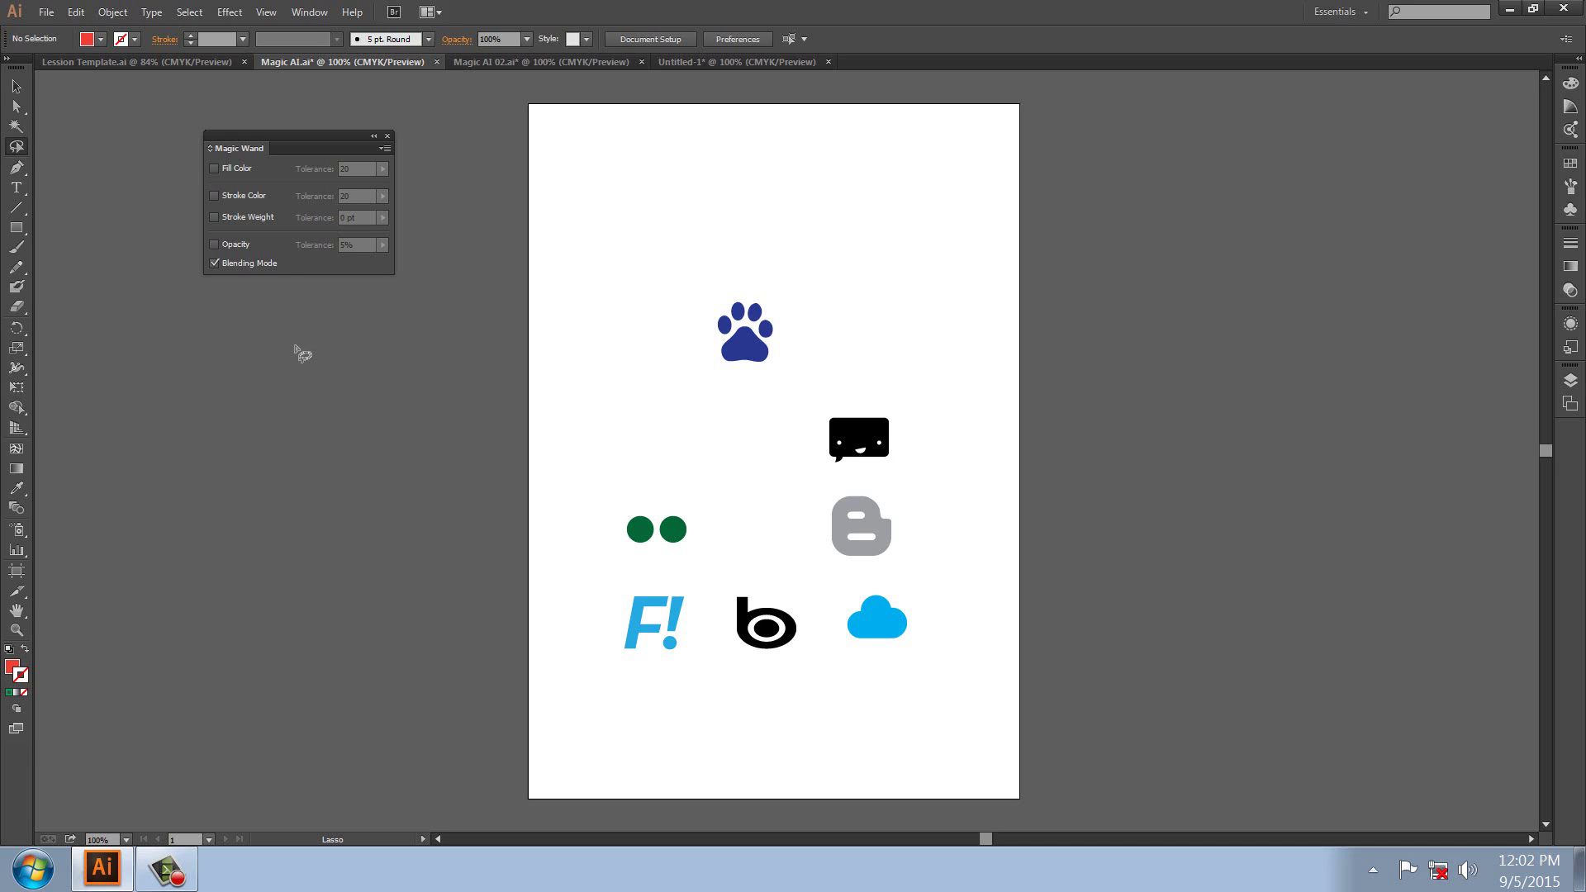
click(83, 60)
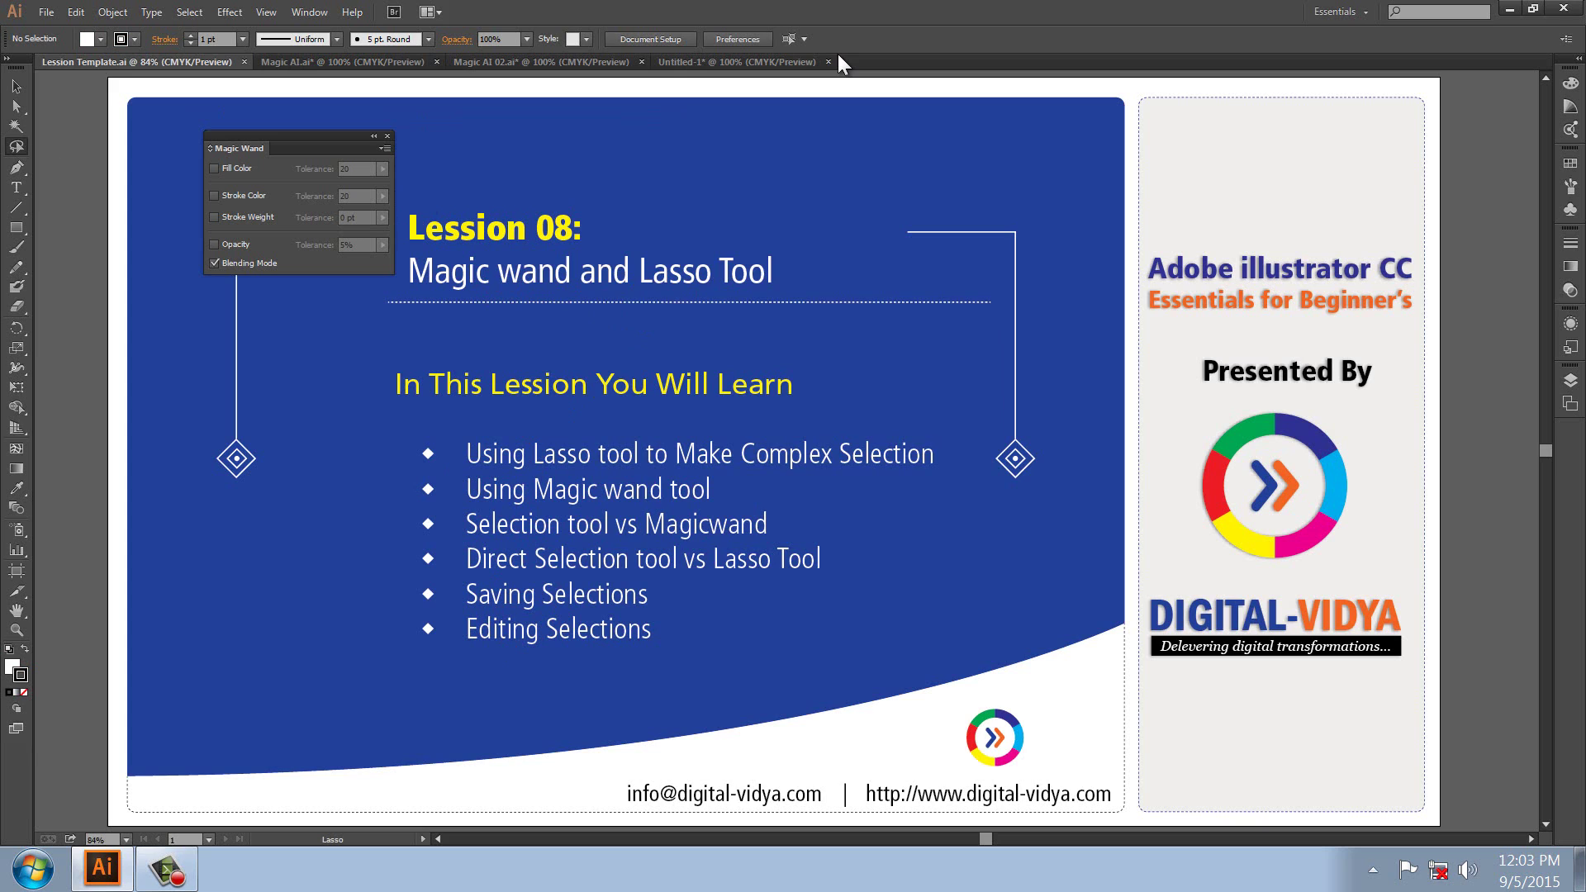
Create a new blank document, then bring the Magic AI 02.ai document to the front
key(ctrl+n)
key(Return)
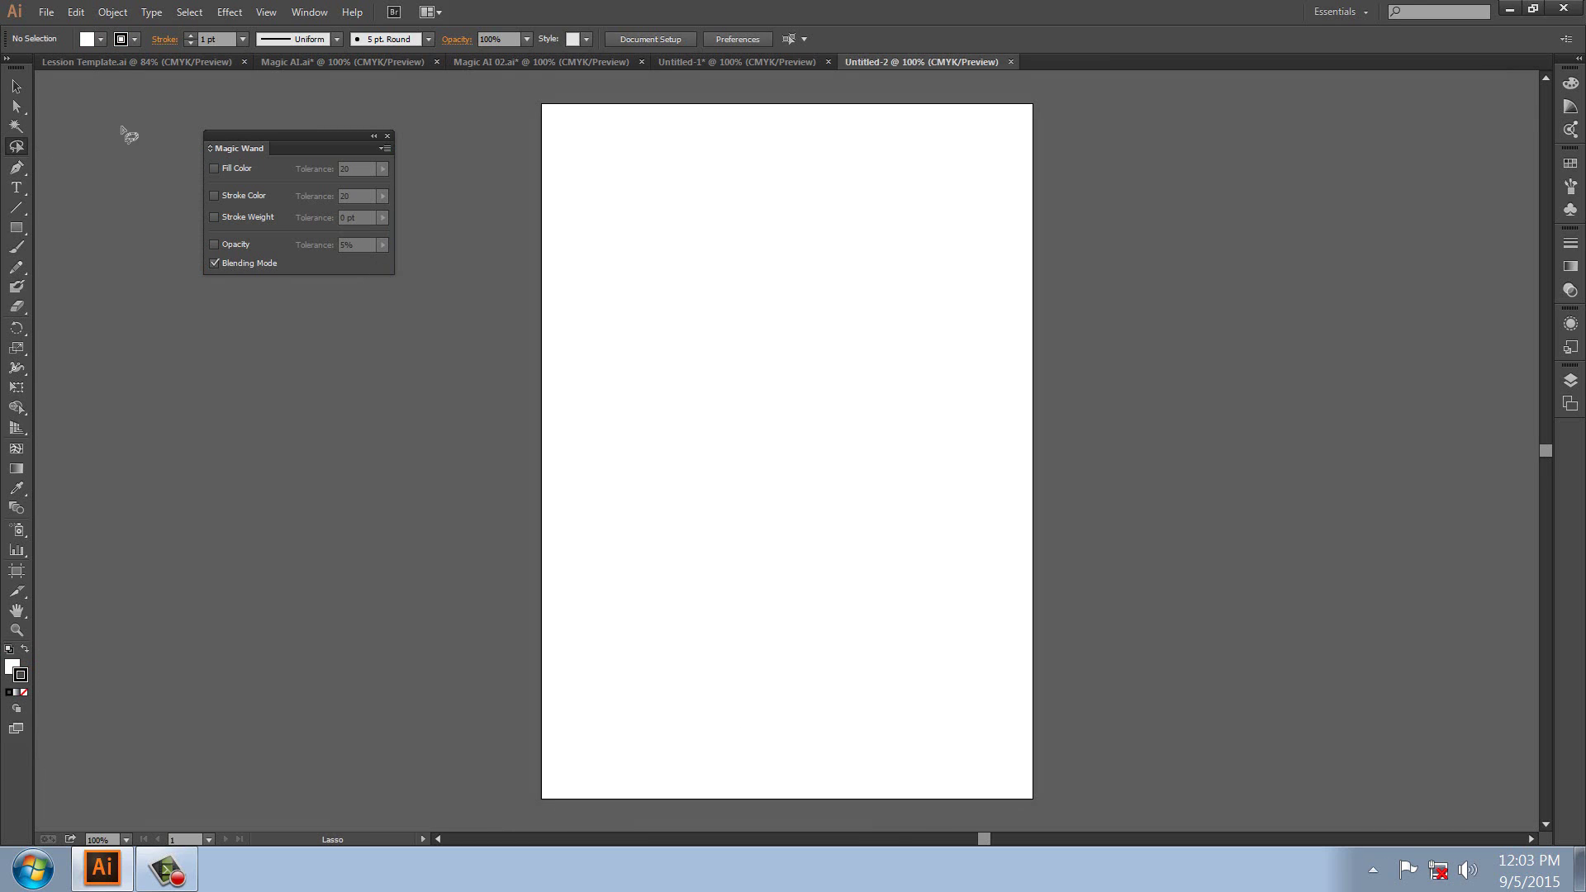
click(383, 59)
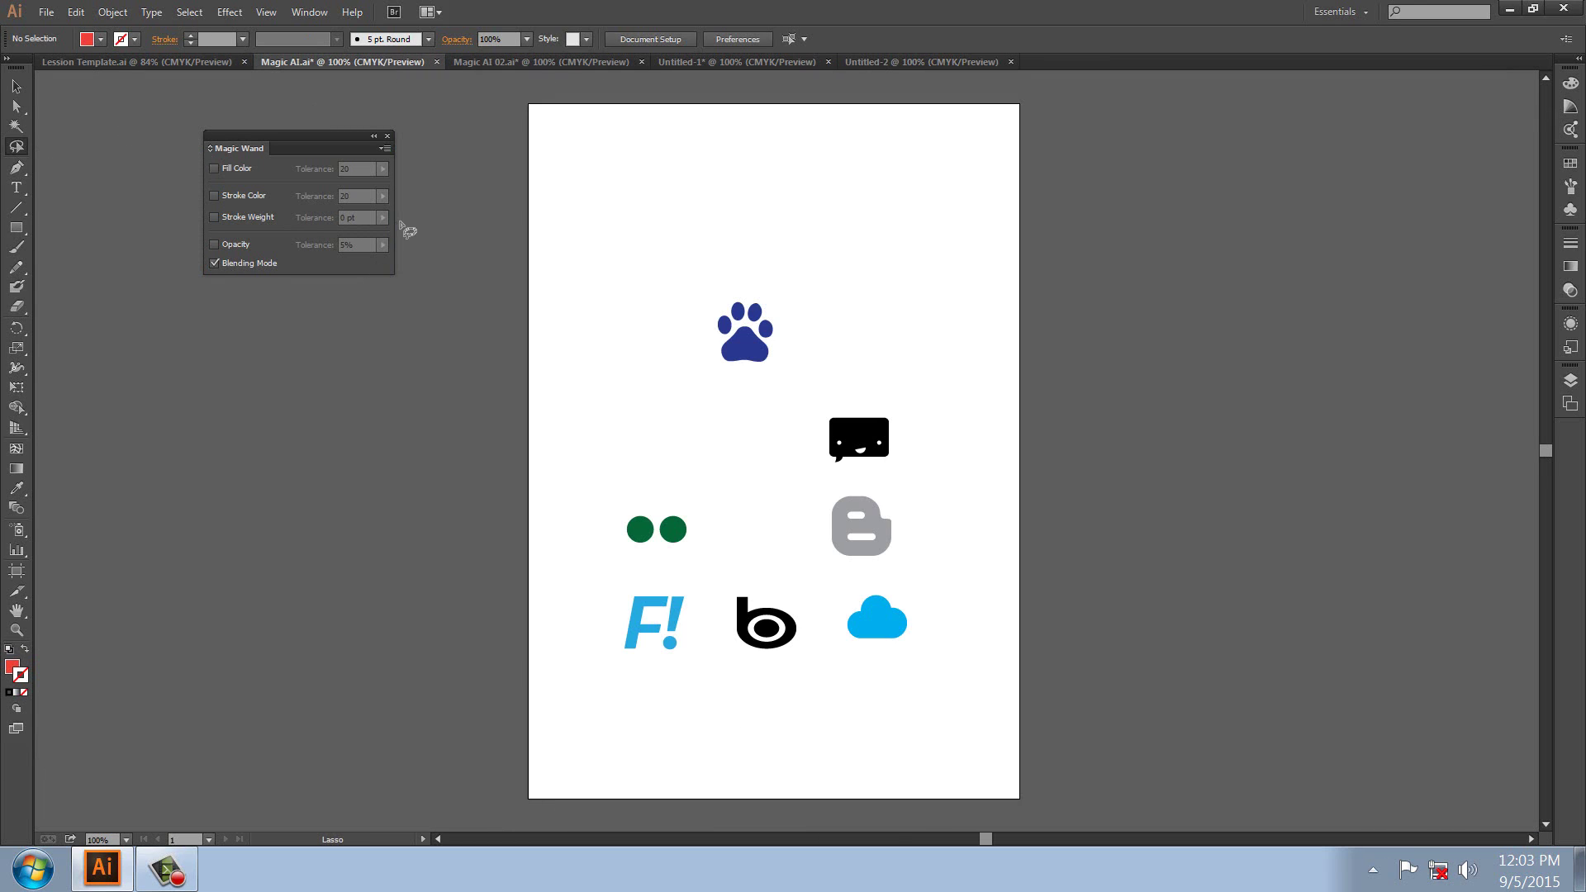
click(536, 61)
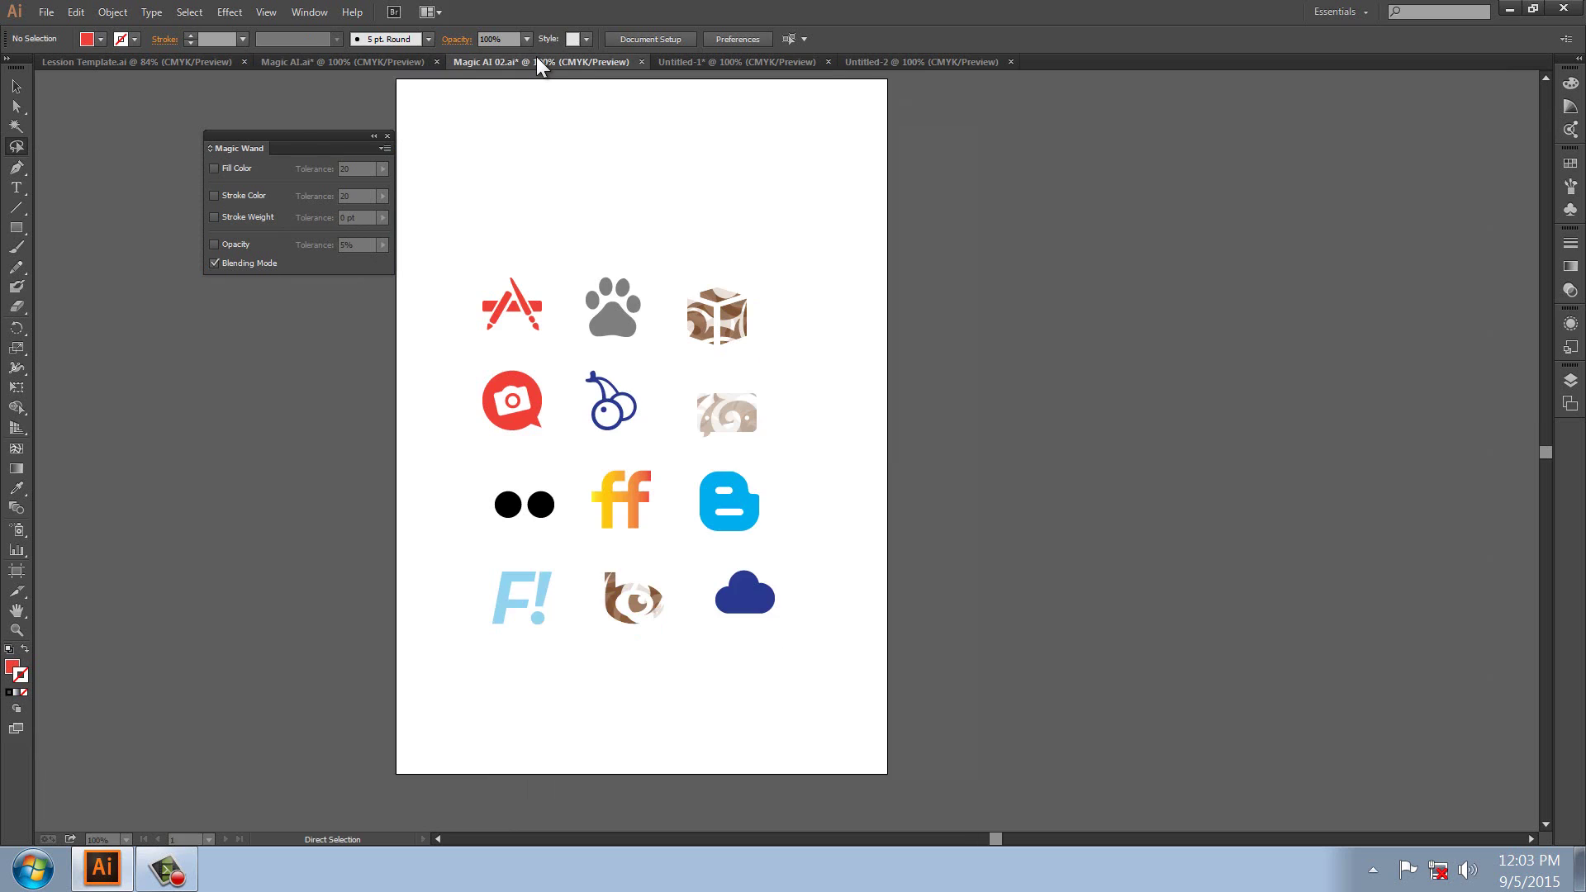
Save the top row of three icons as the named selection social
click(16, 86)
mouse_move(445, 245)
mouse_down()
mouse_move(537, 322)
mouse_move(836, 362)
mouse_up()
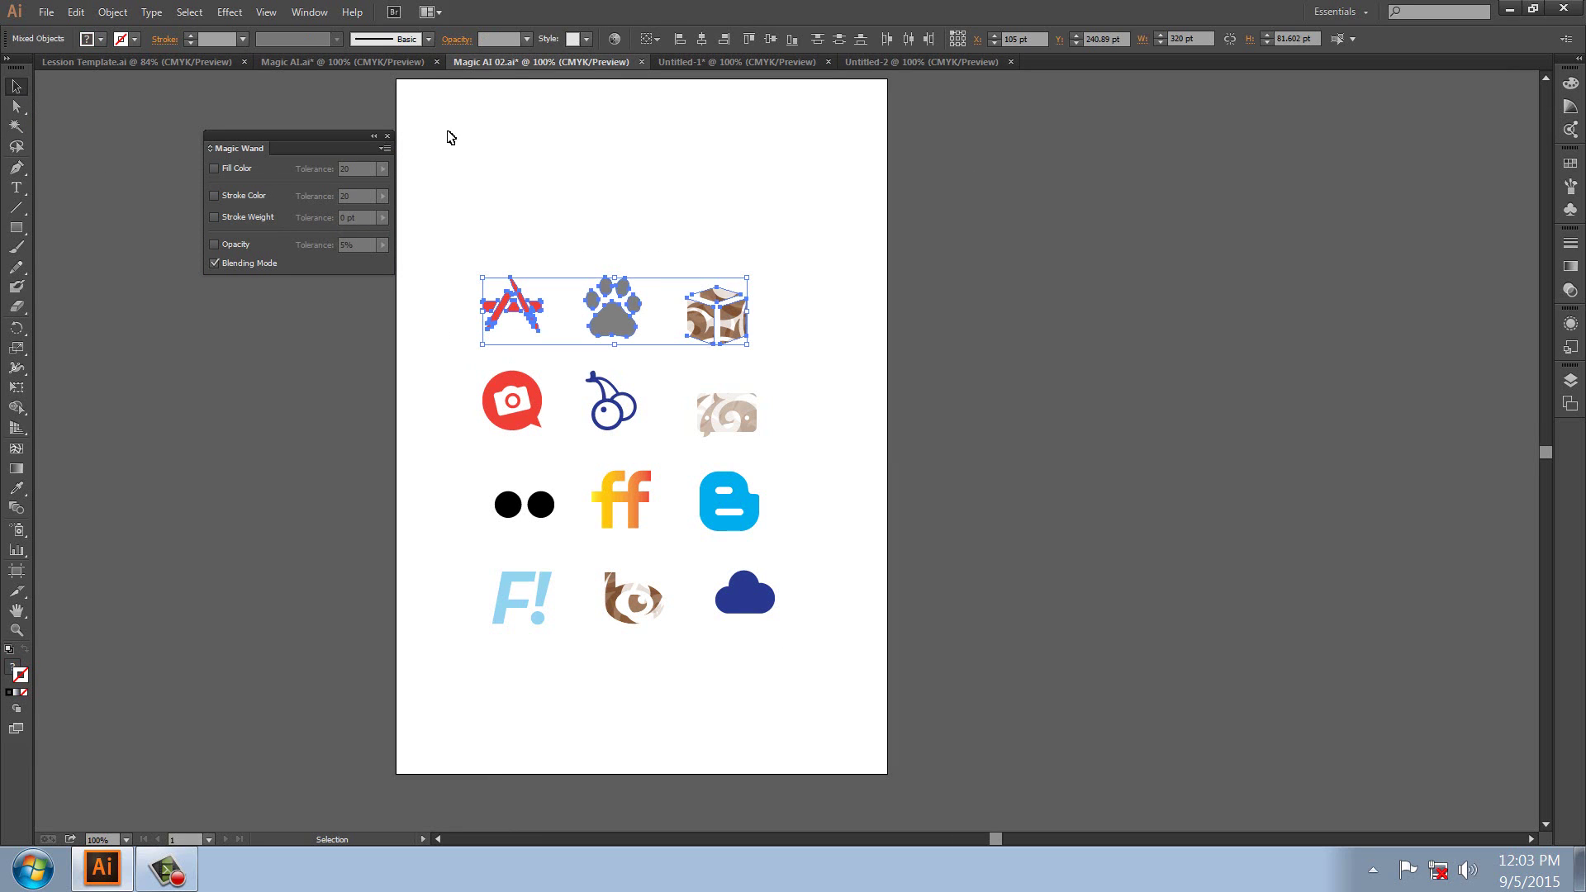
click(196, 15)
click(229, 256)
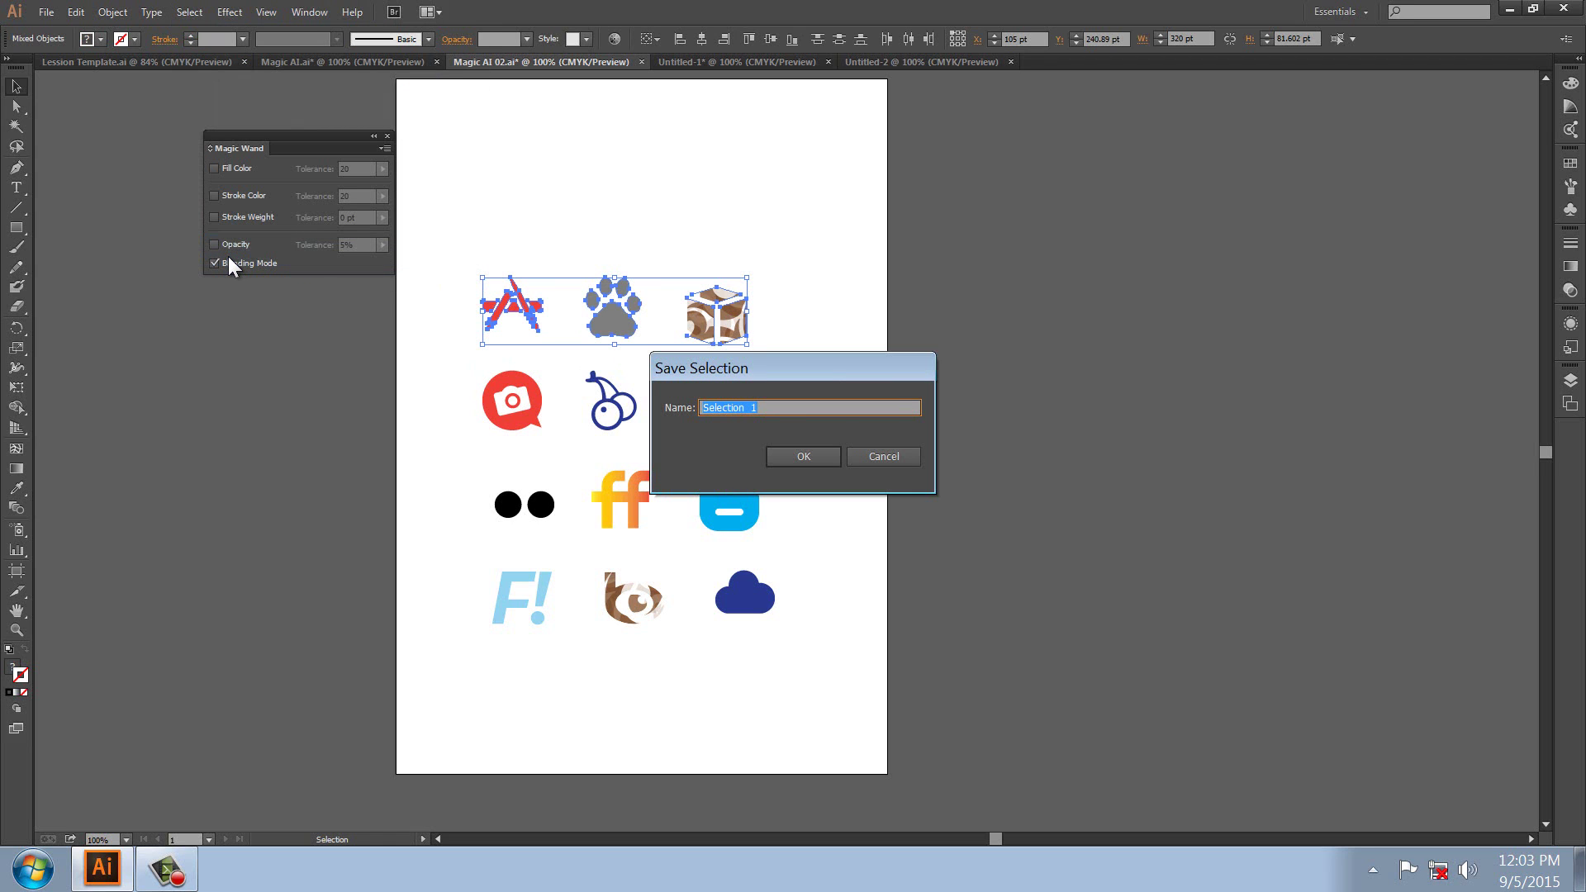
text(social)
key(Return)
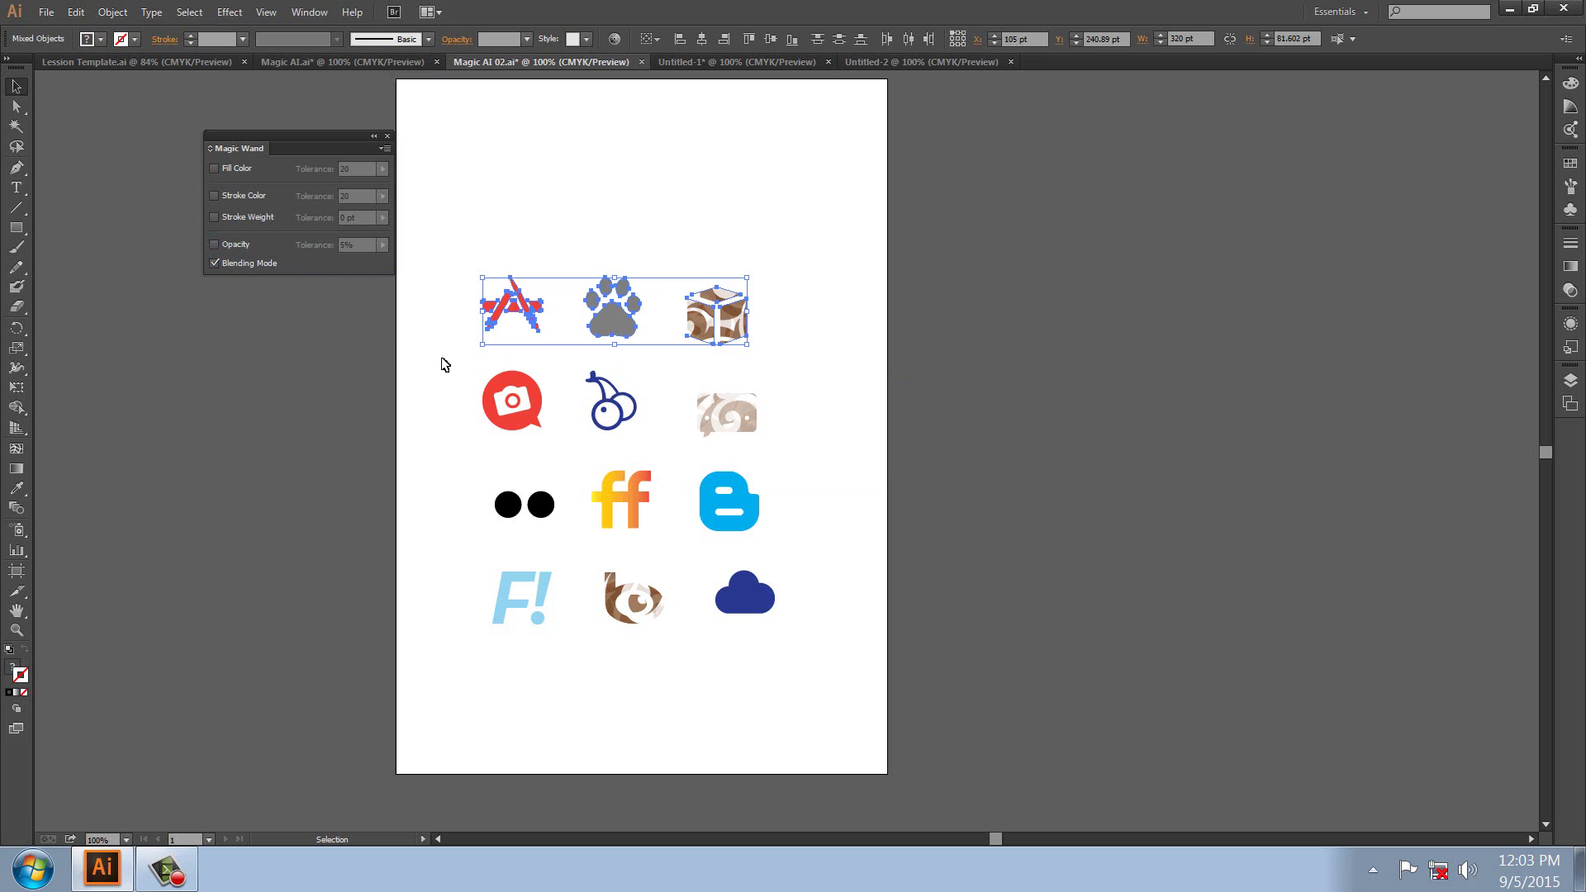
Save the middle row of icons as the named selection finace
drag(468, 365, 490, 389)
drag(573, 427, 850, 460)
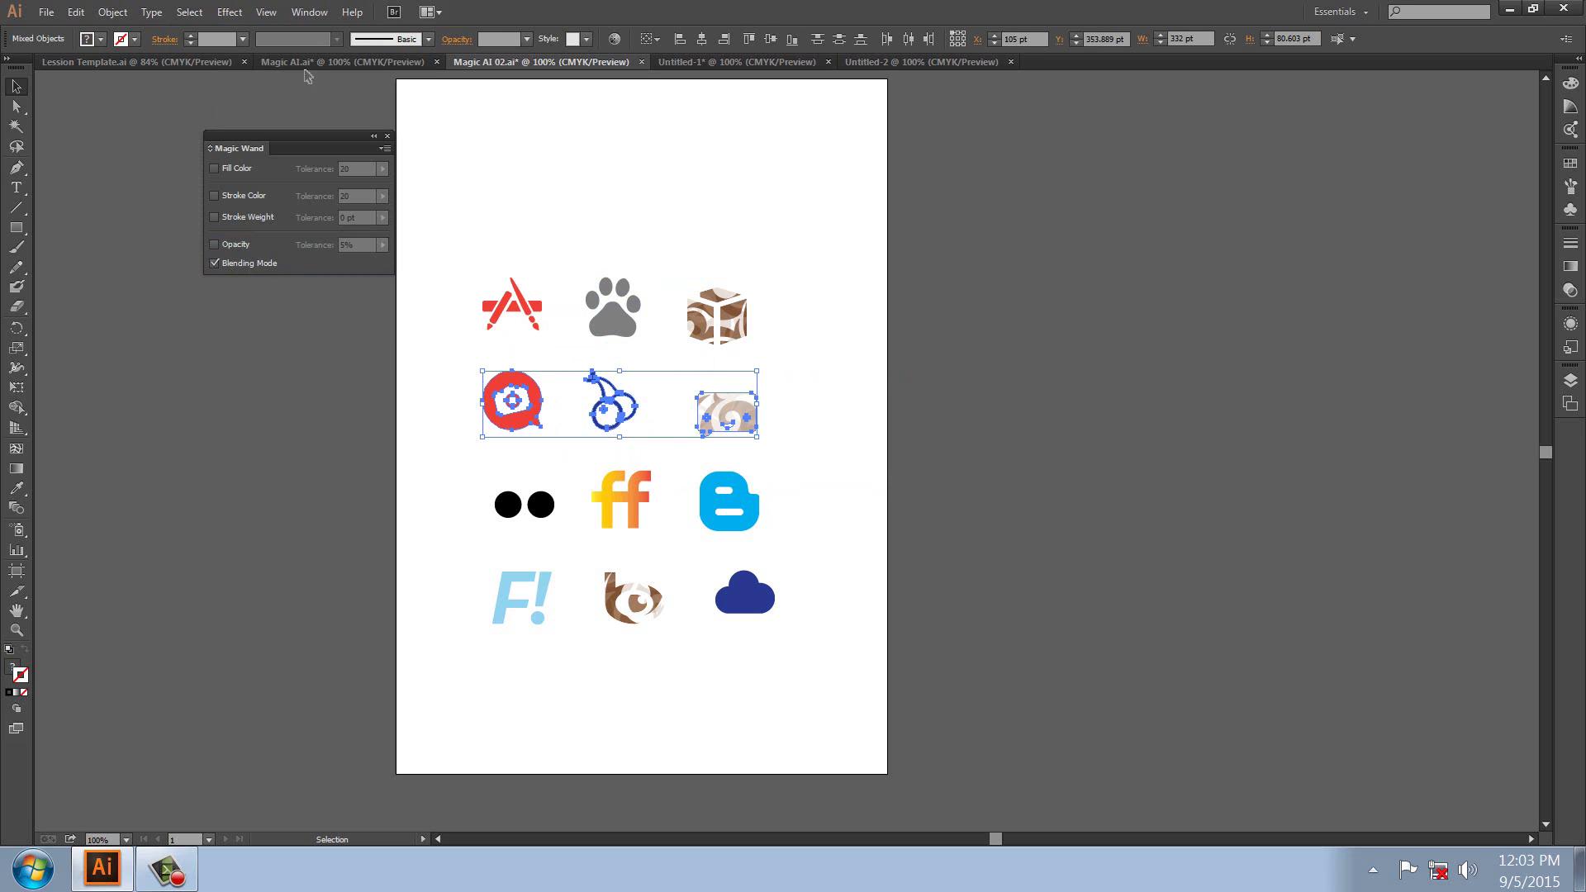
click(230, 12)
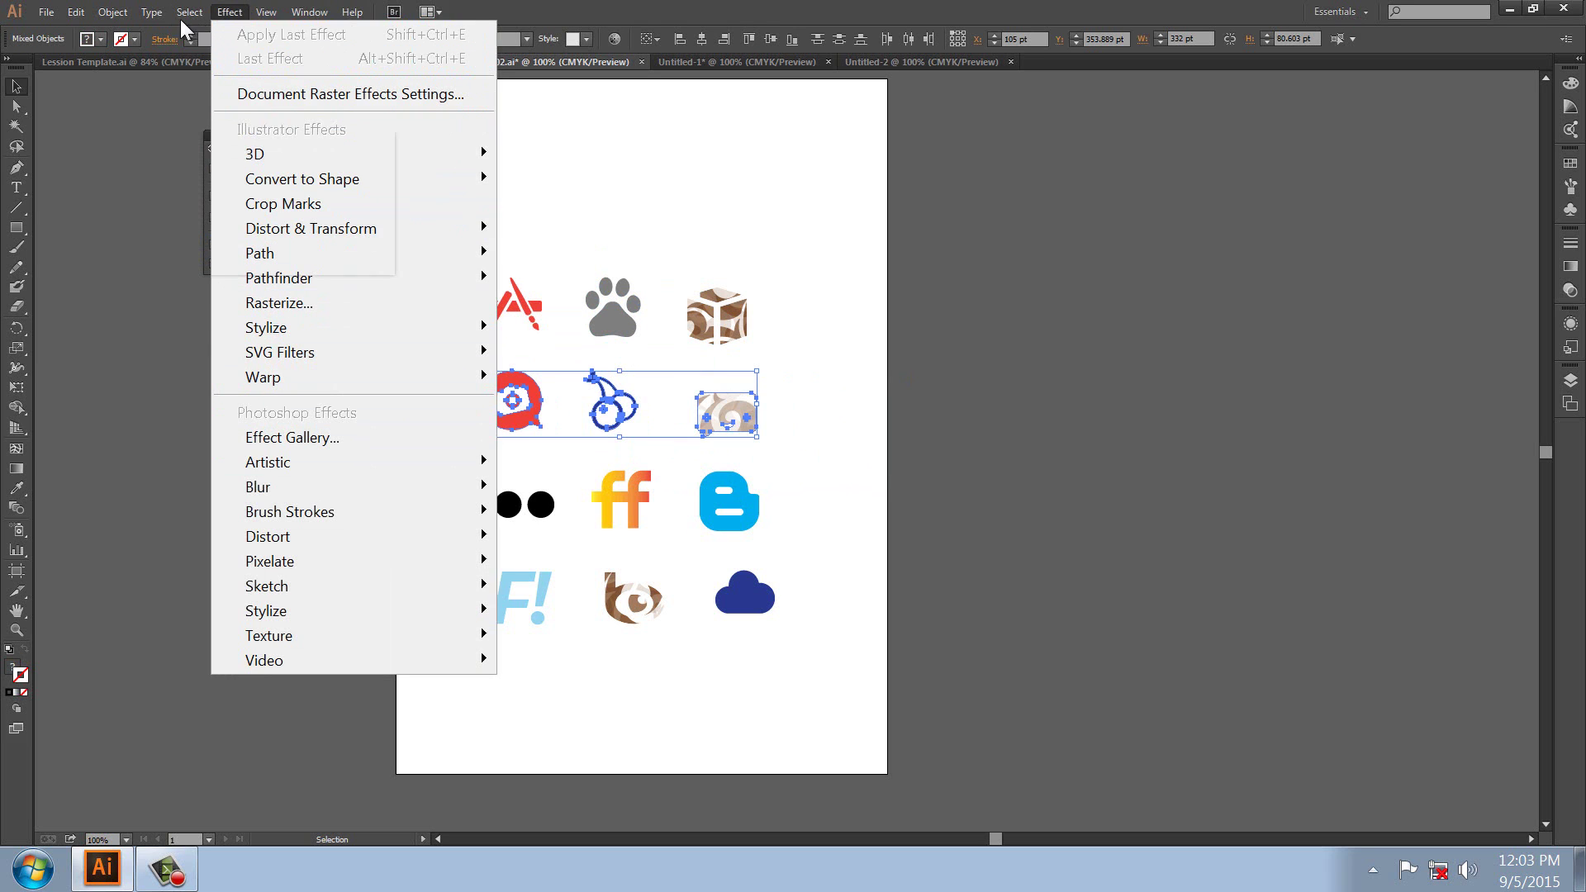
click(240, 254)
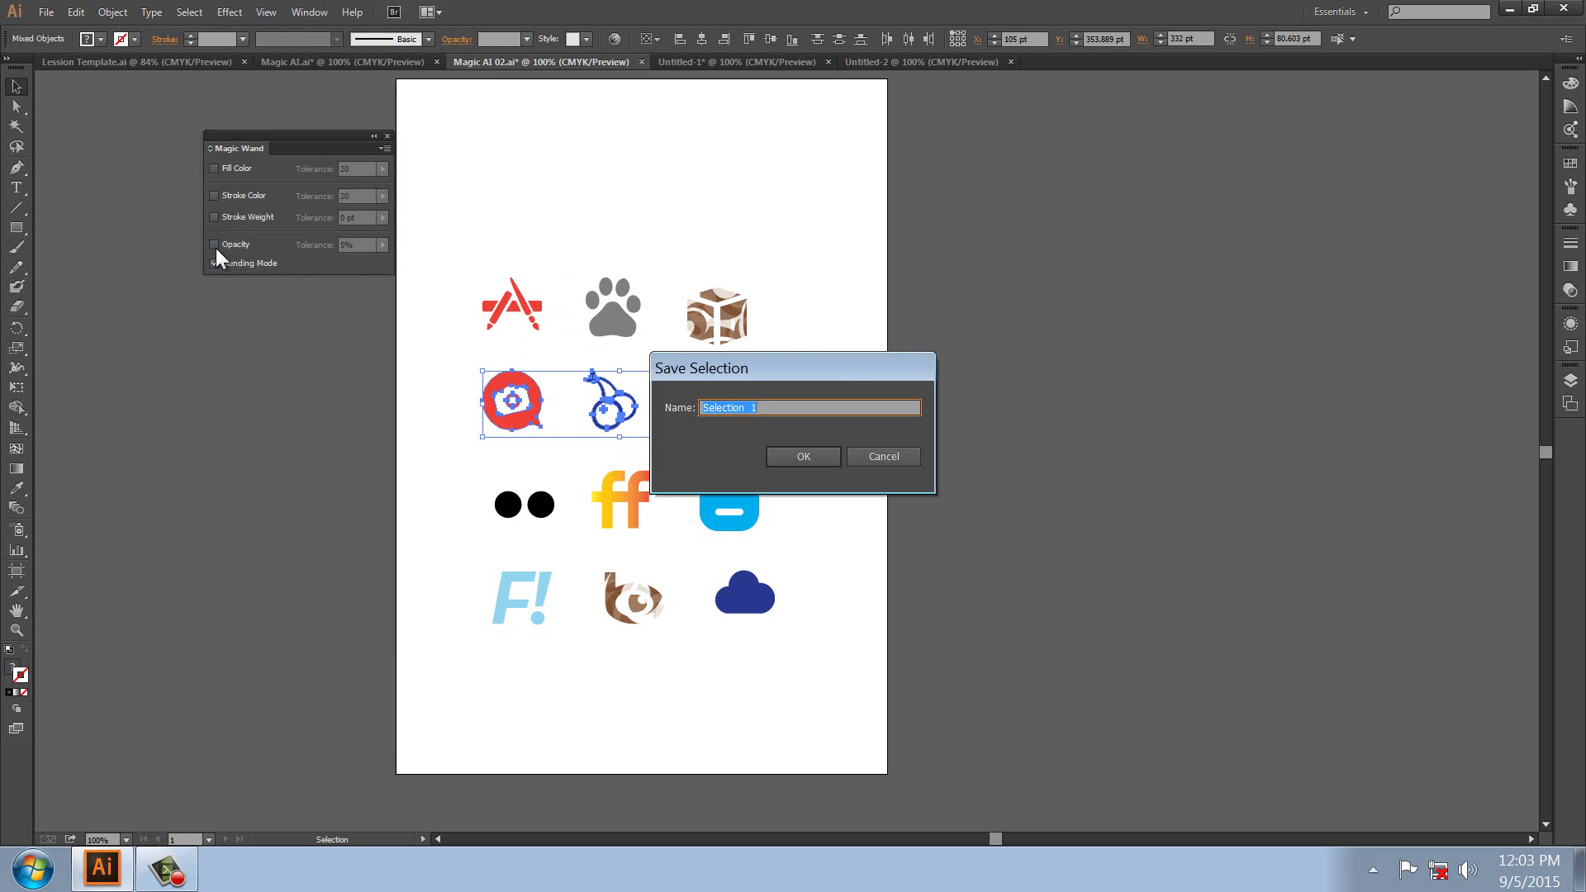
text(finace)
key(Return)
Save the third icon row as the named selection education, then deselect
drag(457, 468, 816, 539)
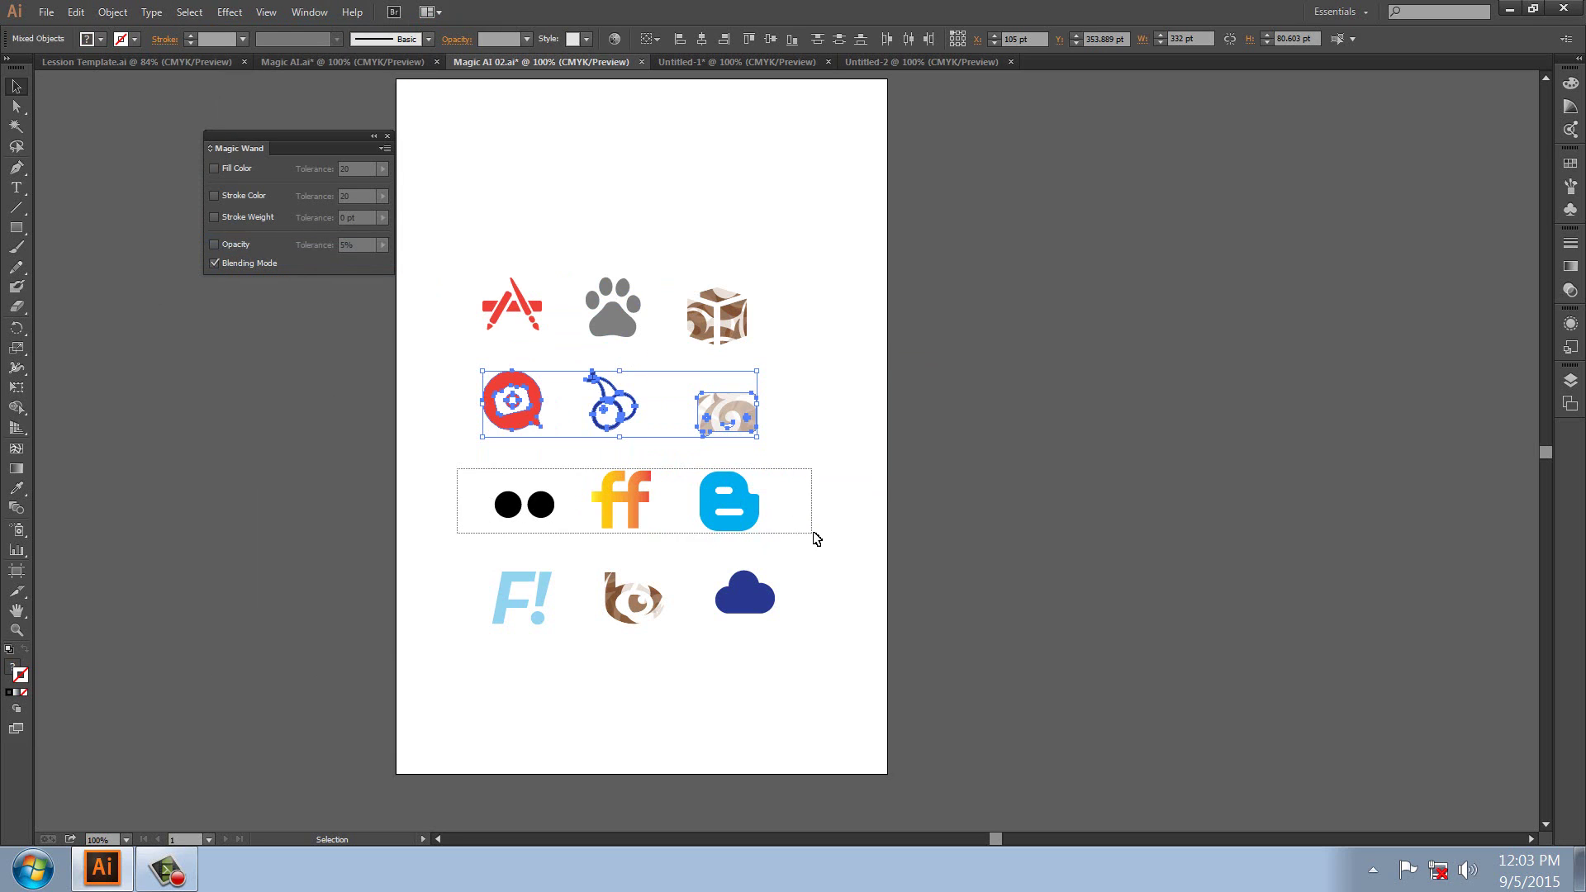
click(225, 12)
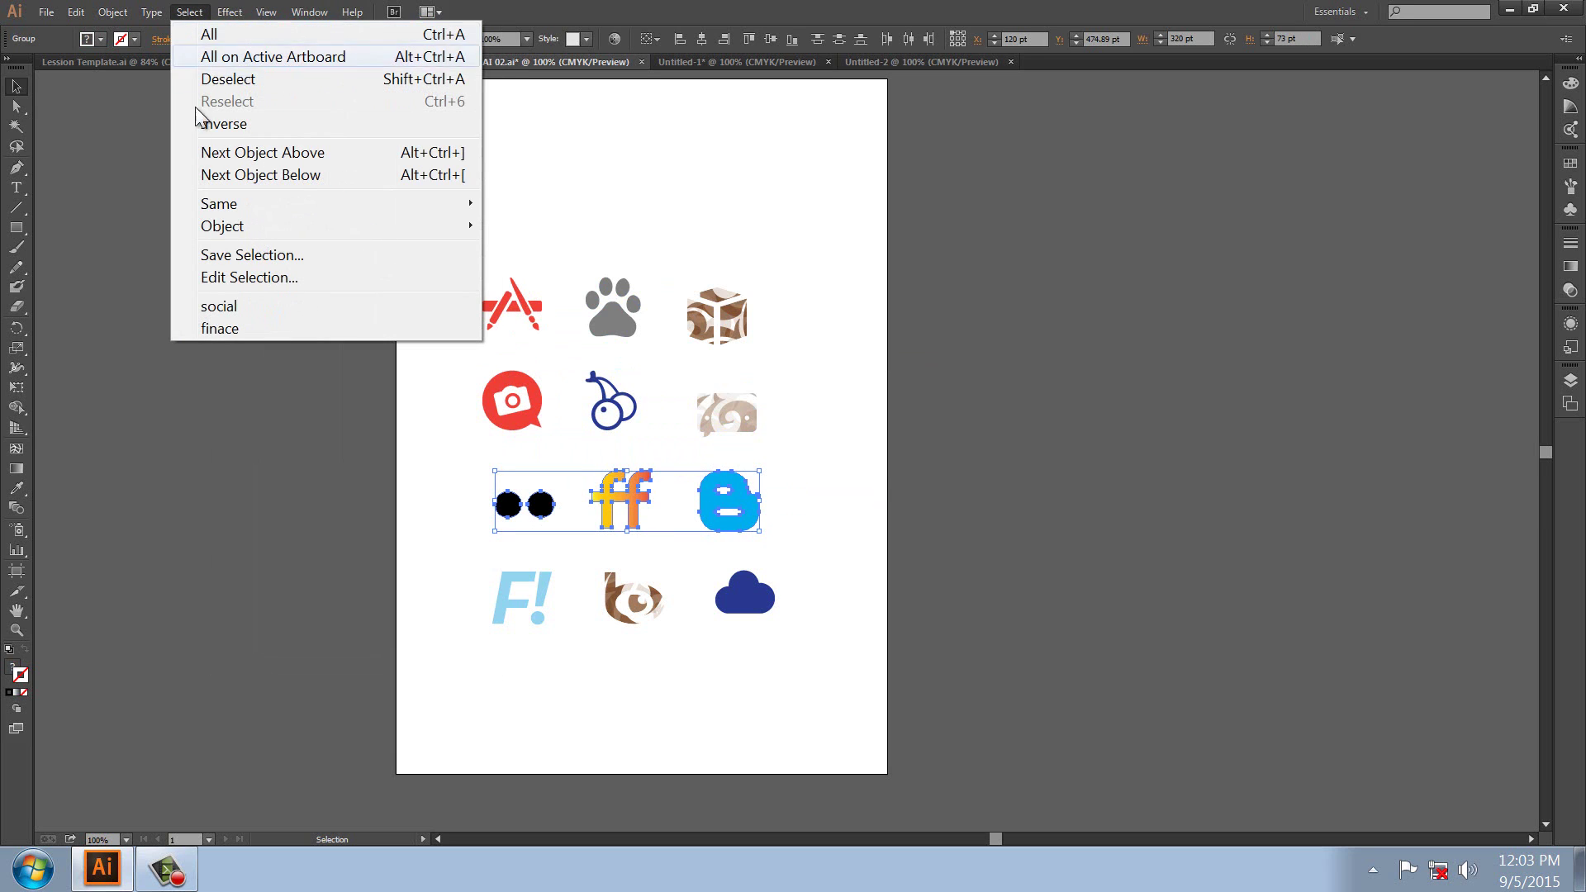
click(230, 254)
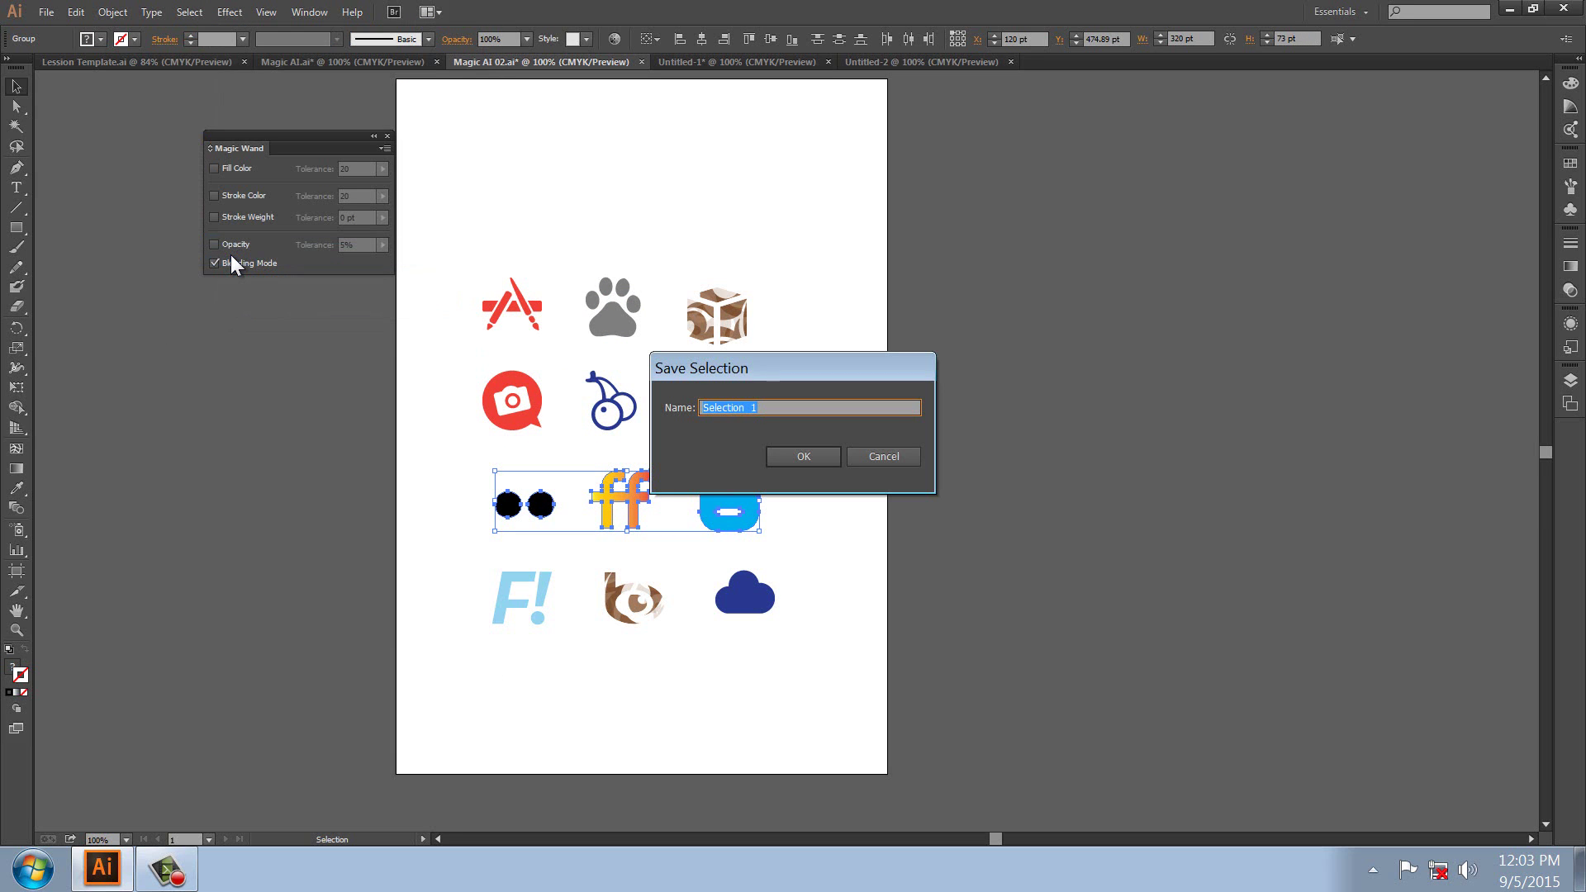
text(educa)
key(Return)
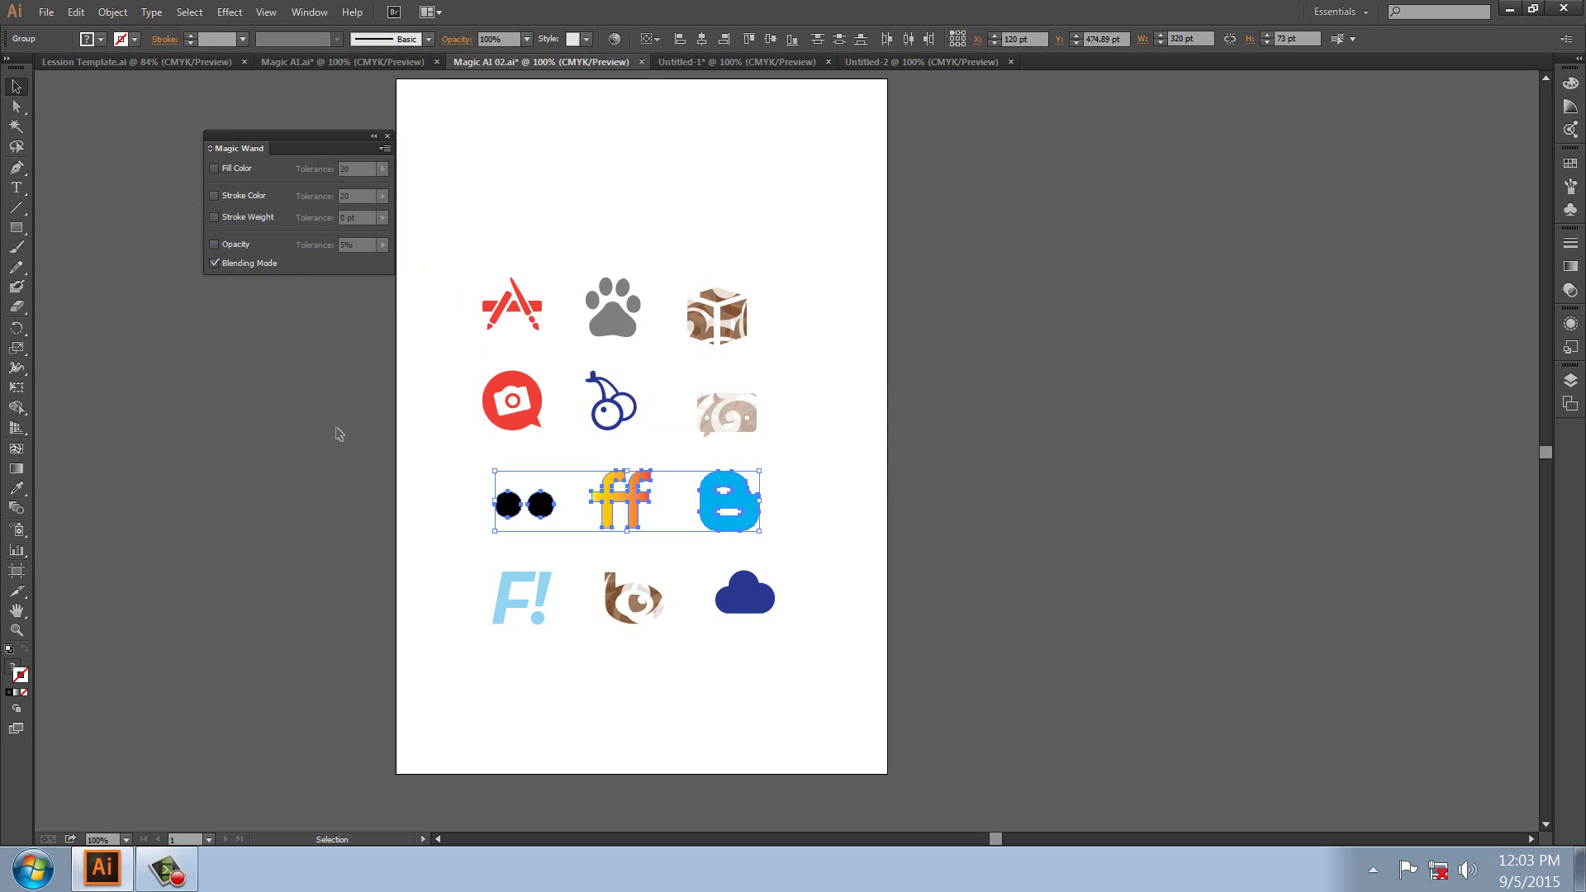
click(459, 469)
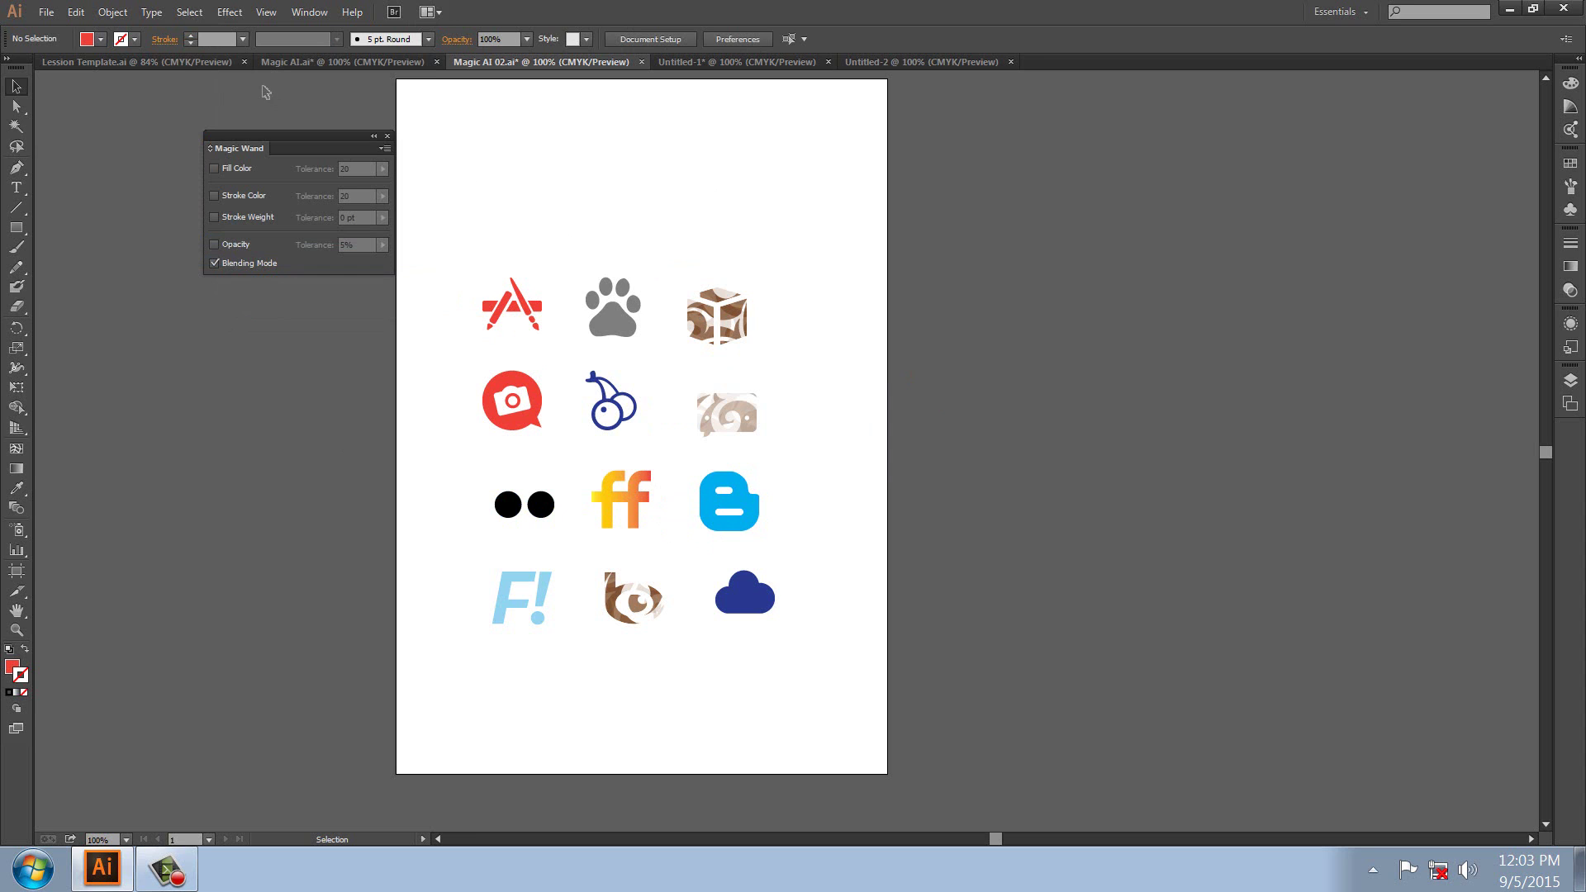
Recall the education saved selection, then the social saved selection, from the Select menu
click(191, 13)
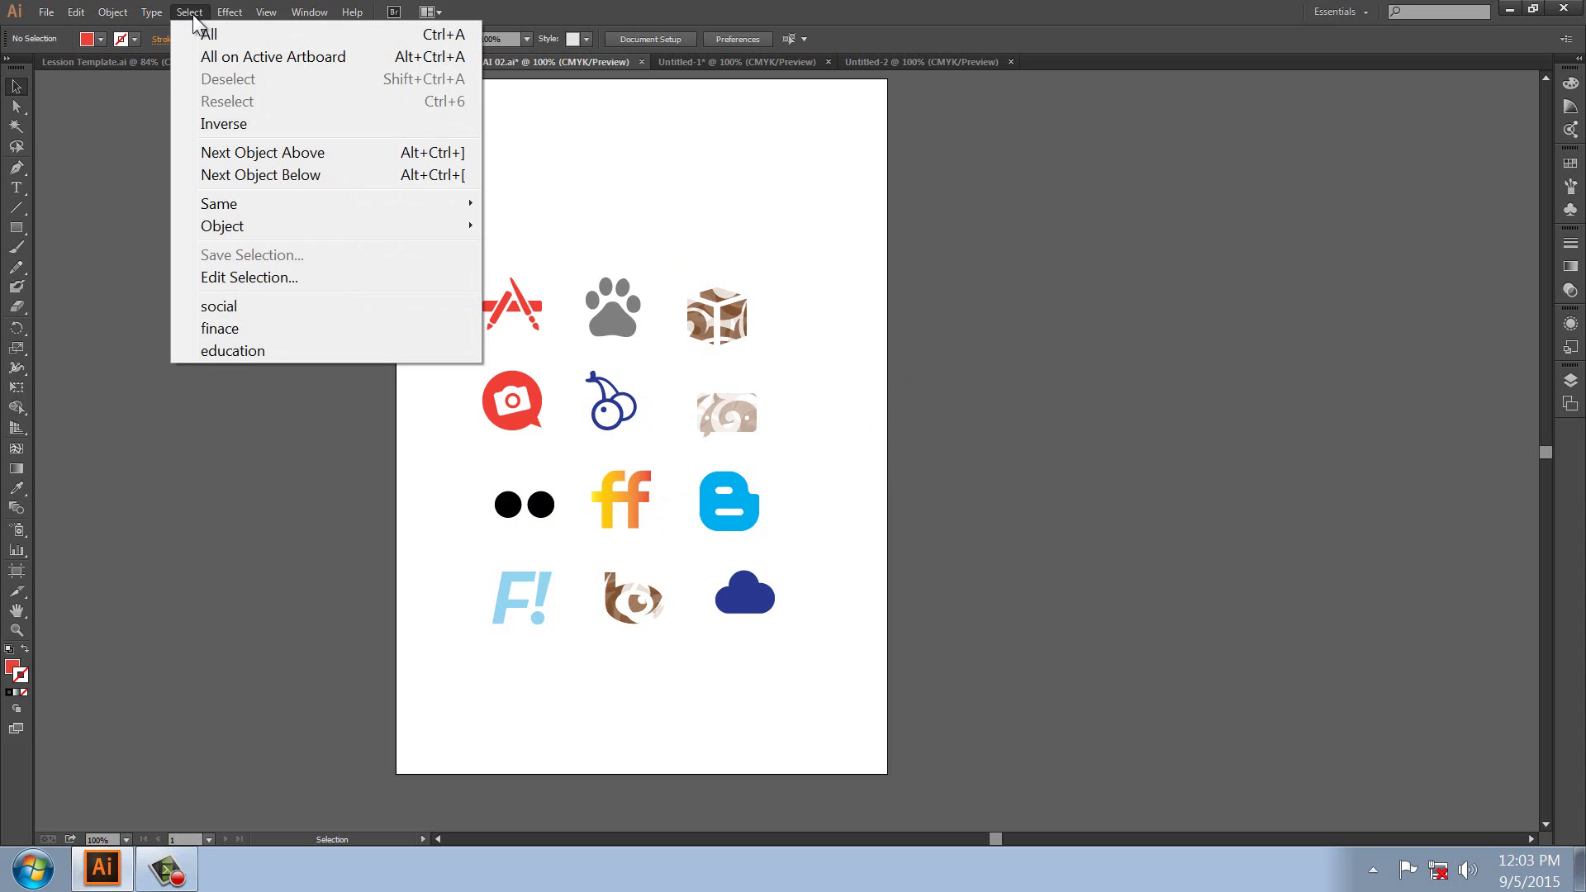
click(233, 351)
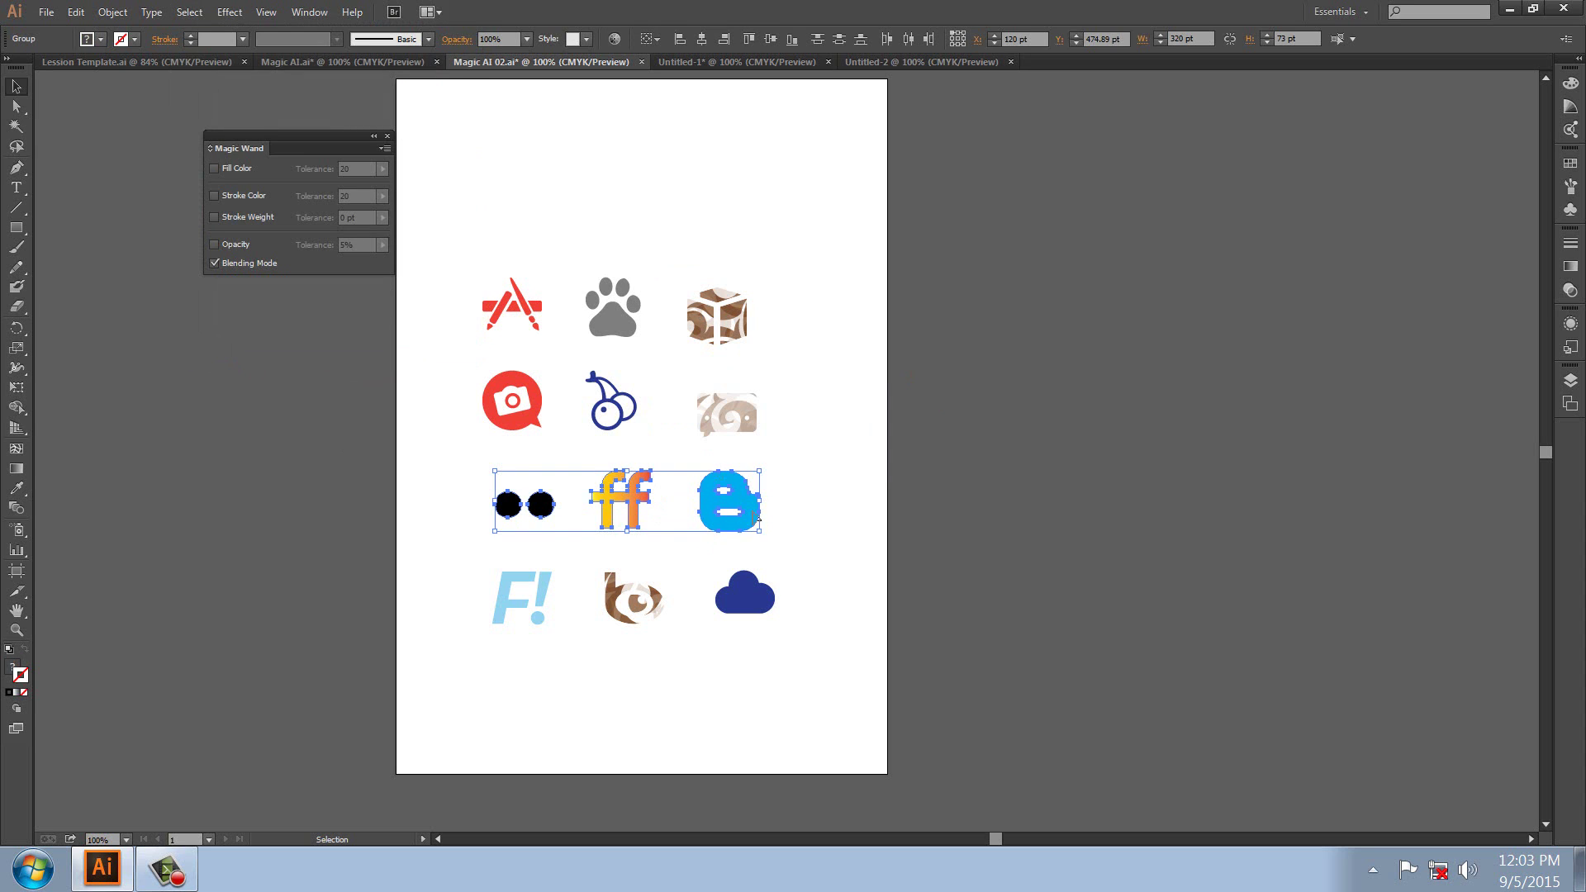
click(188, 12)
click(217, 308)
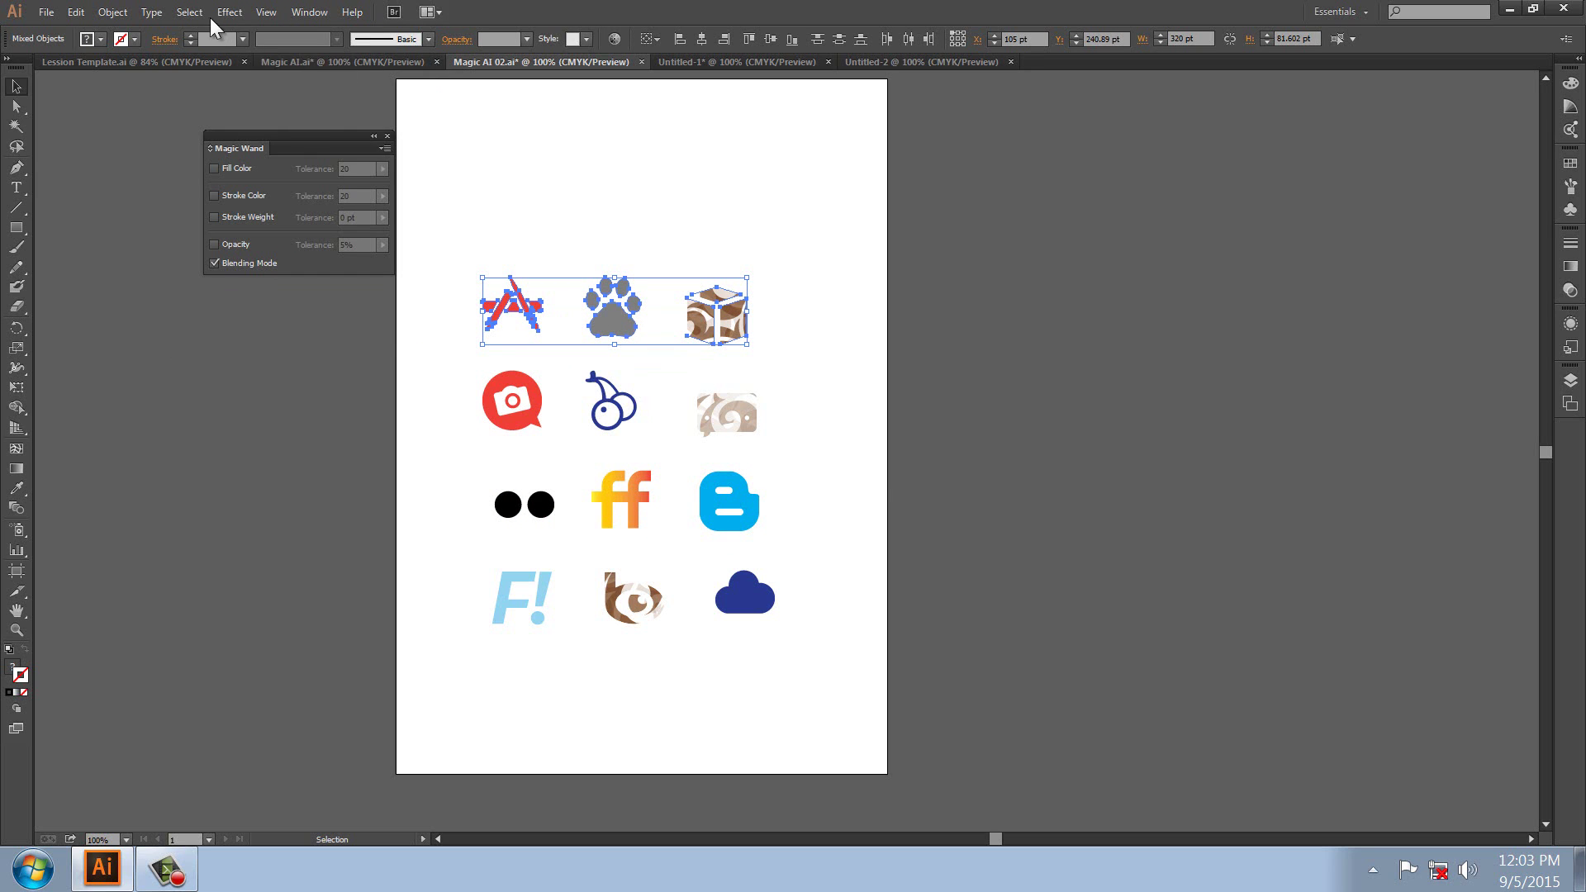
click(189, 12)
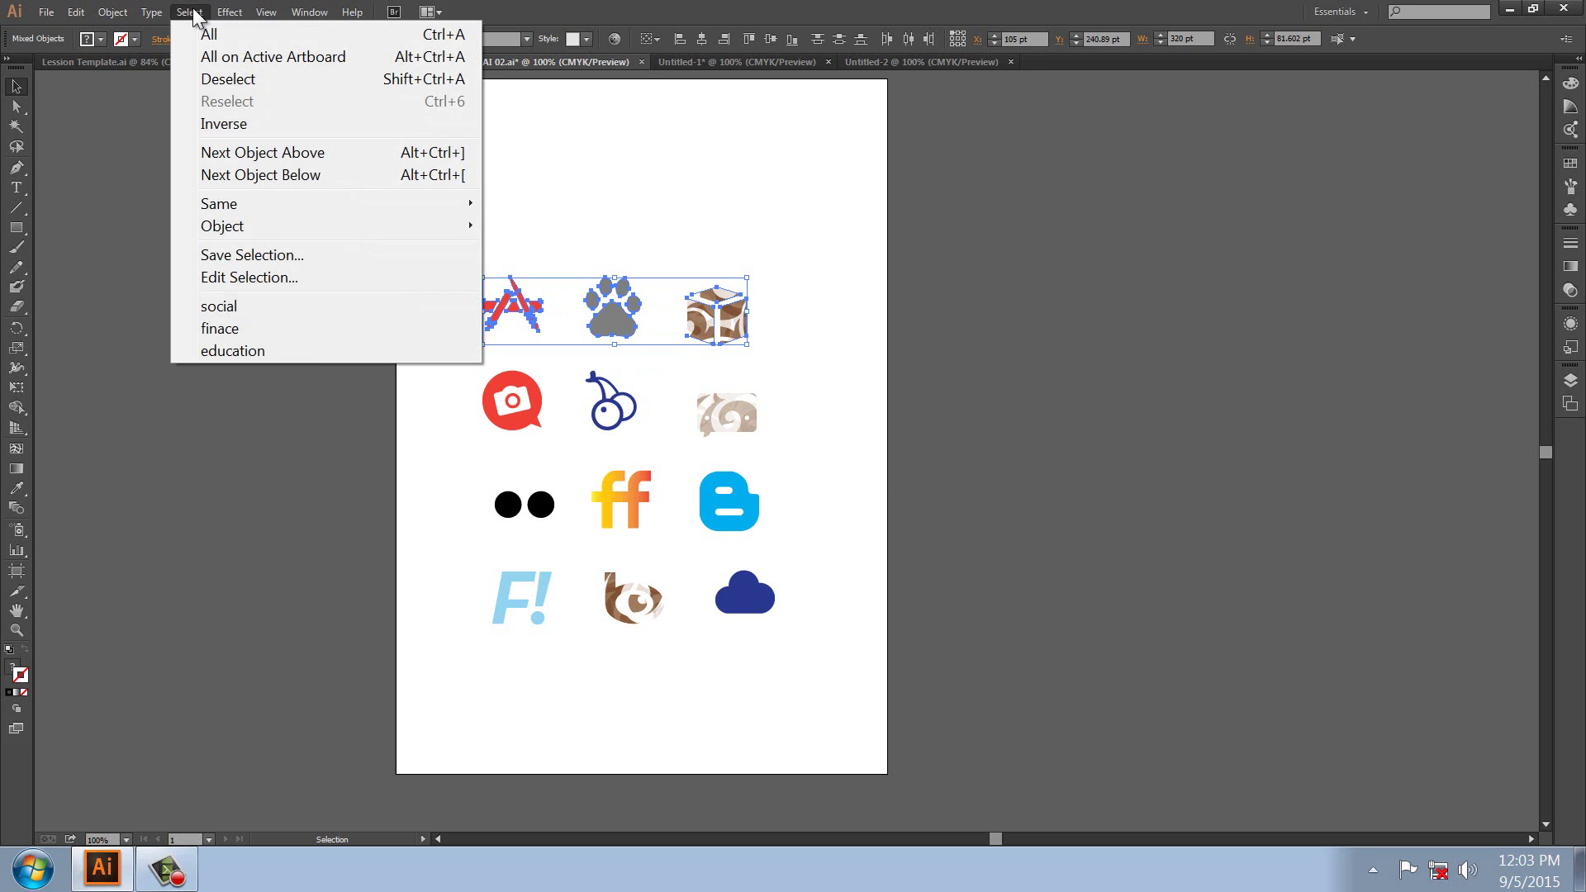
click(234, 277)
text(socialMedia)
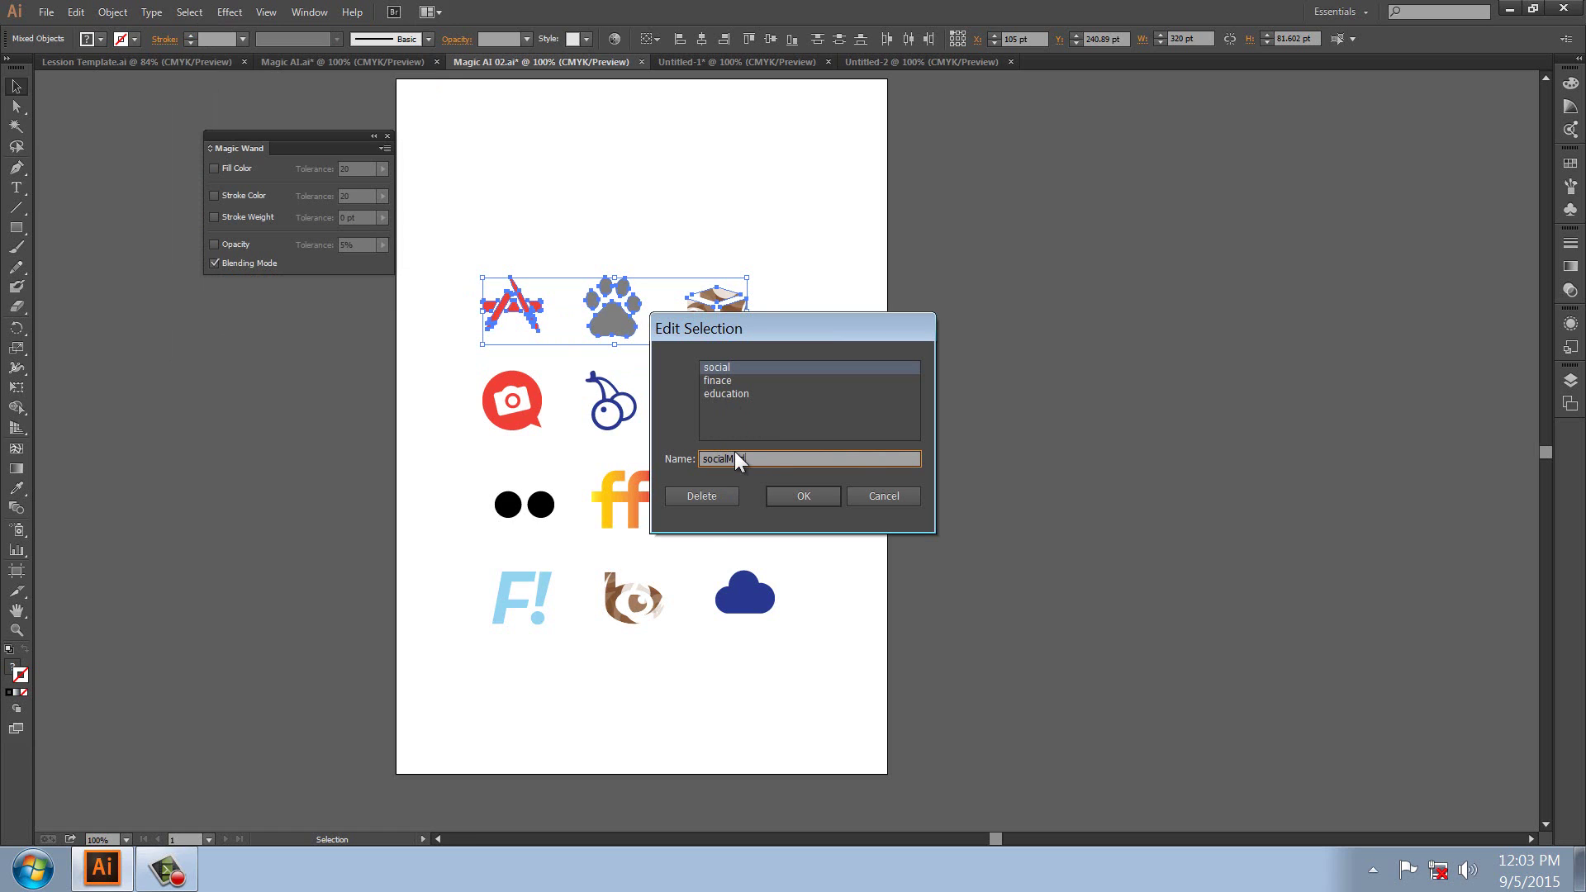
click(821, 494)
click(229, 15)
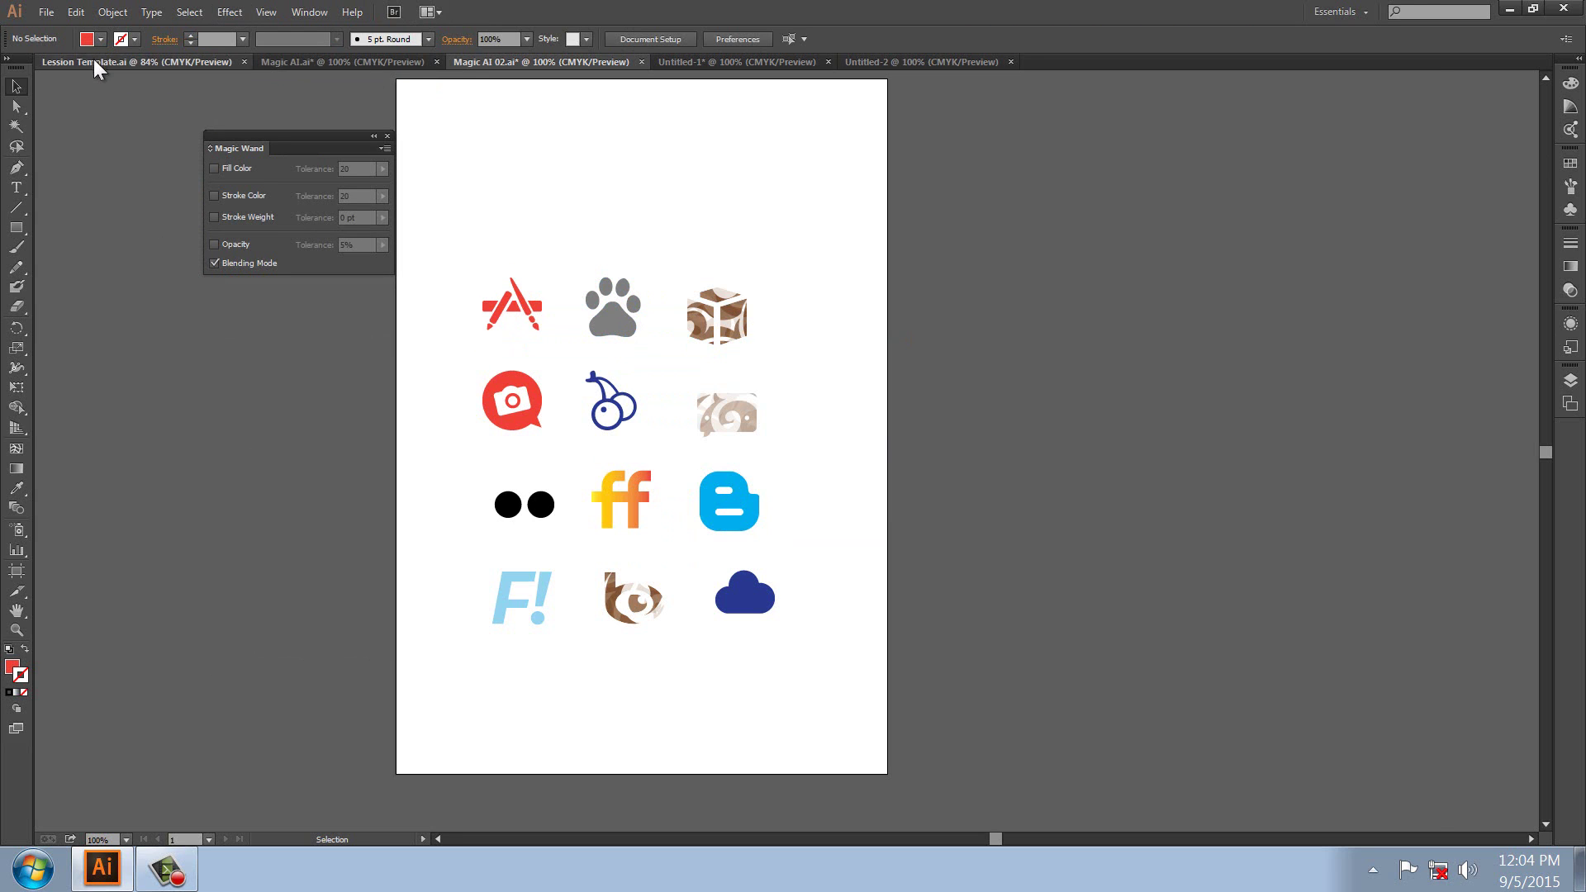
Switch to Lesson Template.ai to show the Lesson 08 Magic wand and Lasso Tool slide
click(98, 62)
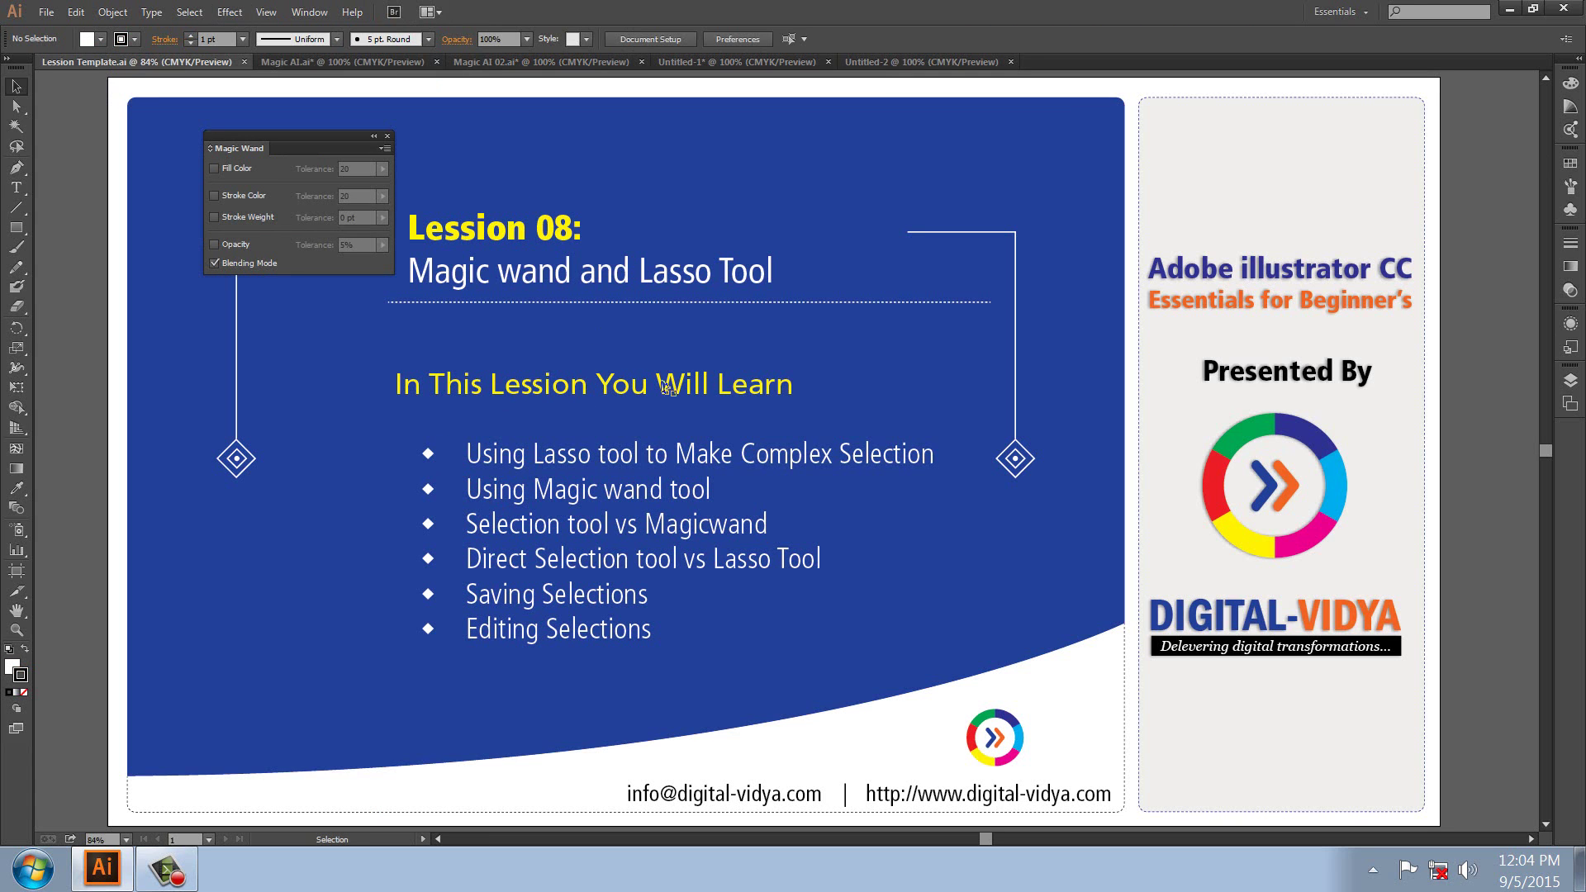